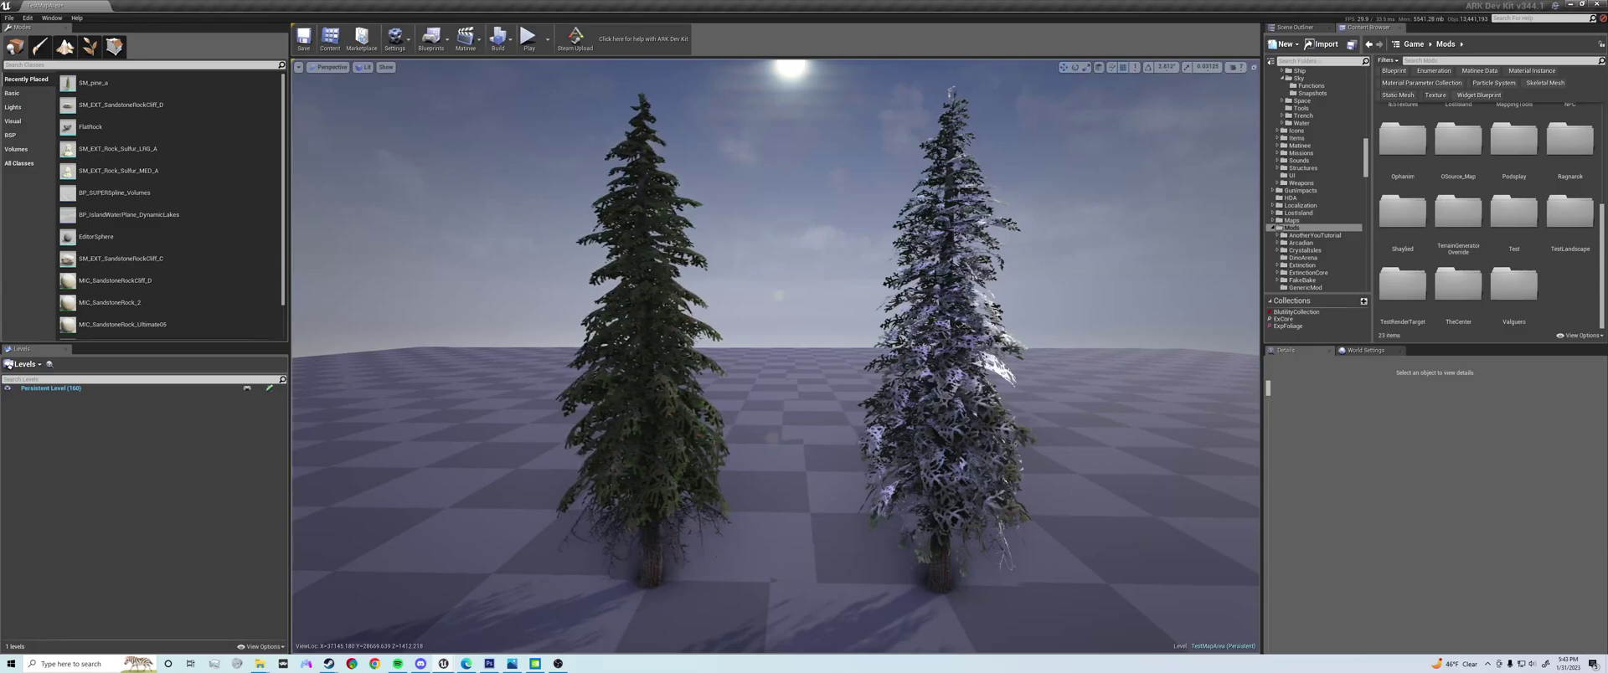
# - Create a new material named TextureGenerator in the Mods folder and open it for editing
pyautogui.rightClick(1551, 301)
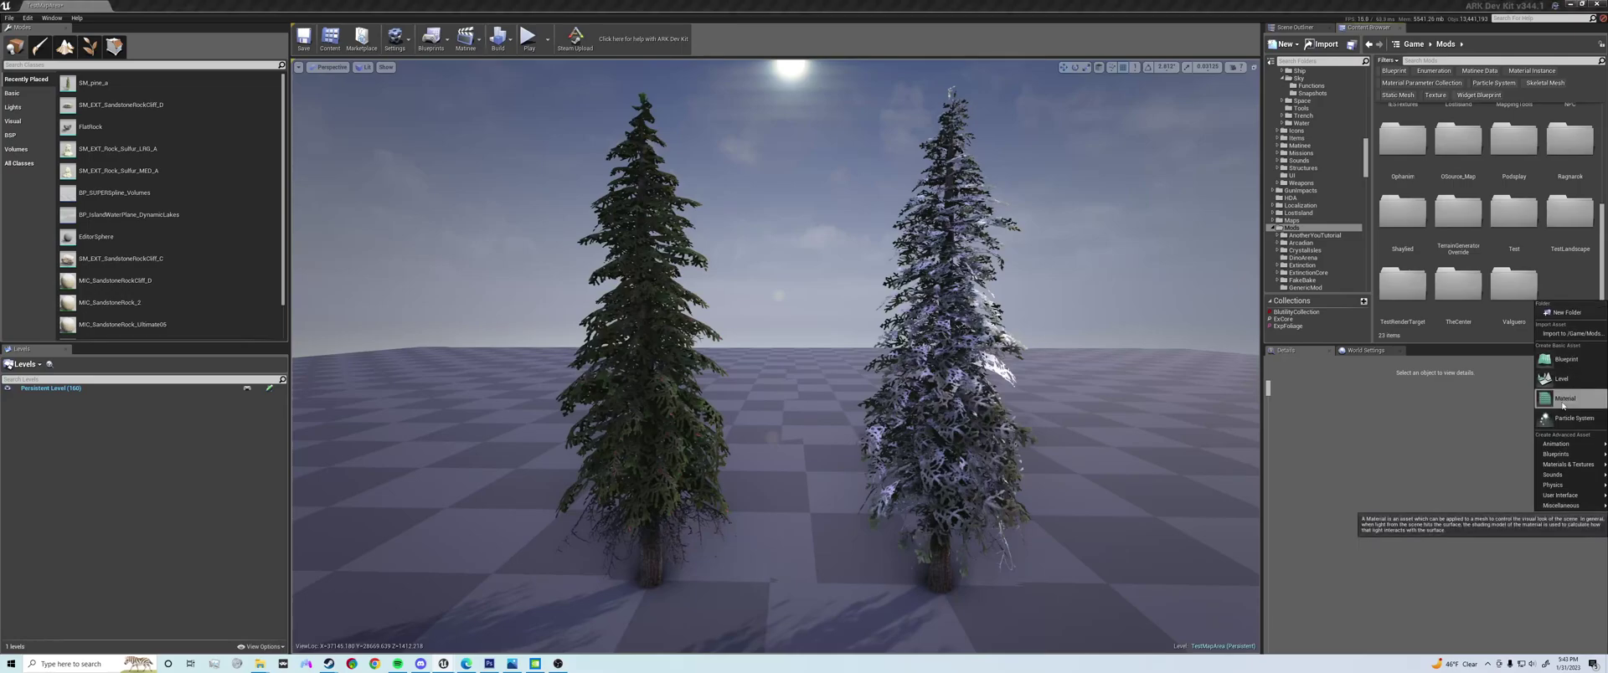
pyautogui.click(1551, 280)
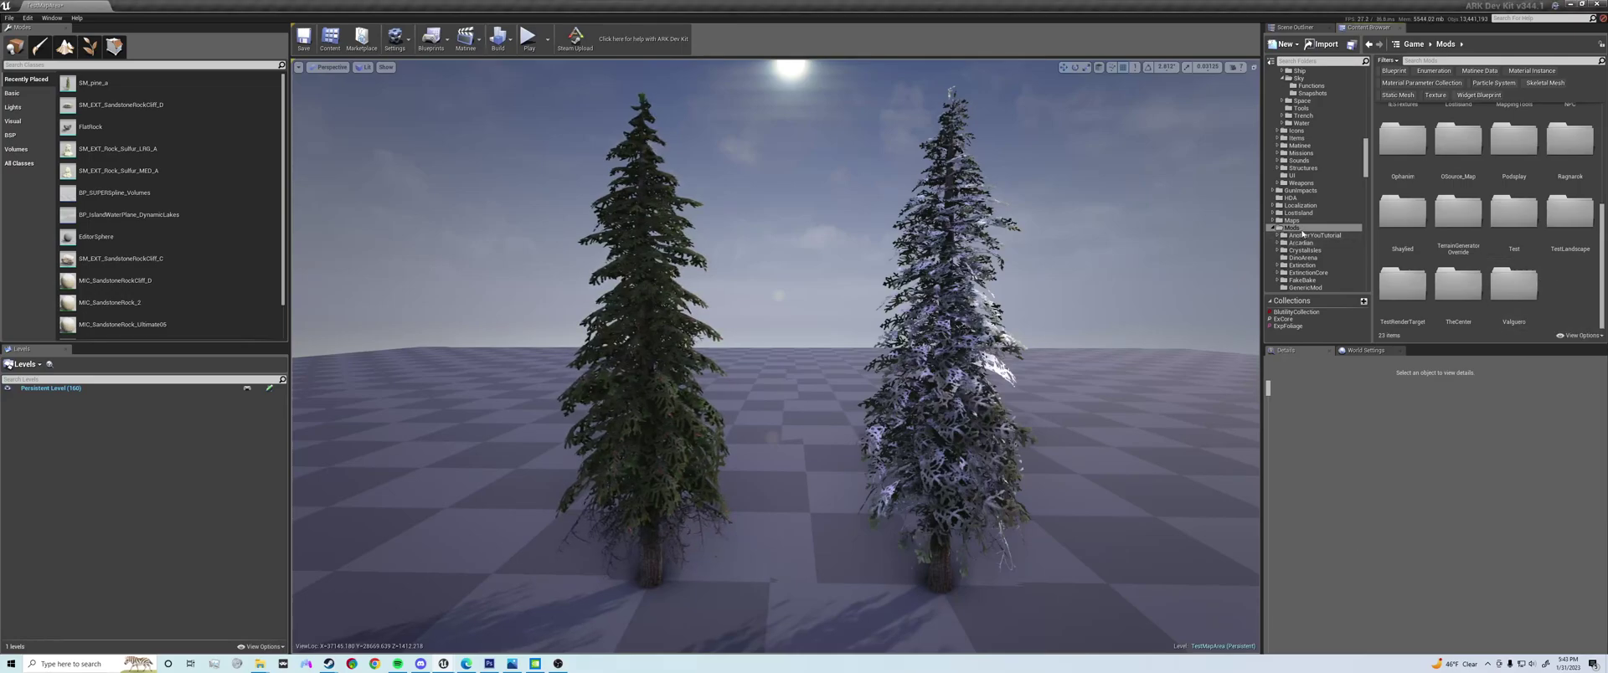
pyautogui.rightClick(1553, 286)
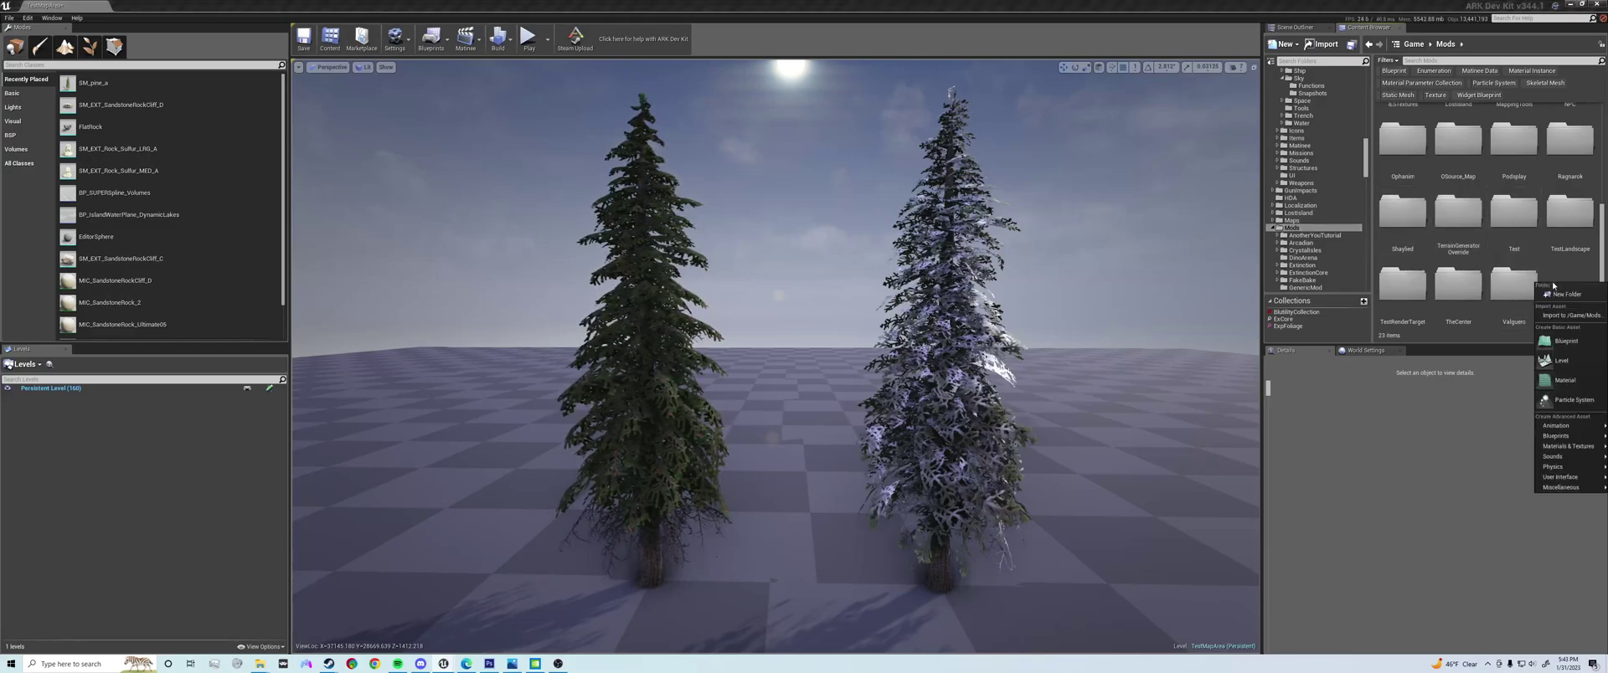
pyautogui.click(1565, 380)
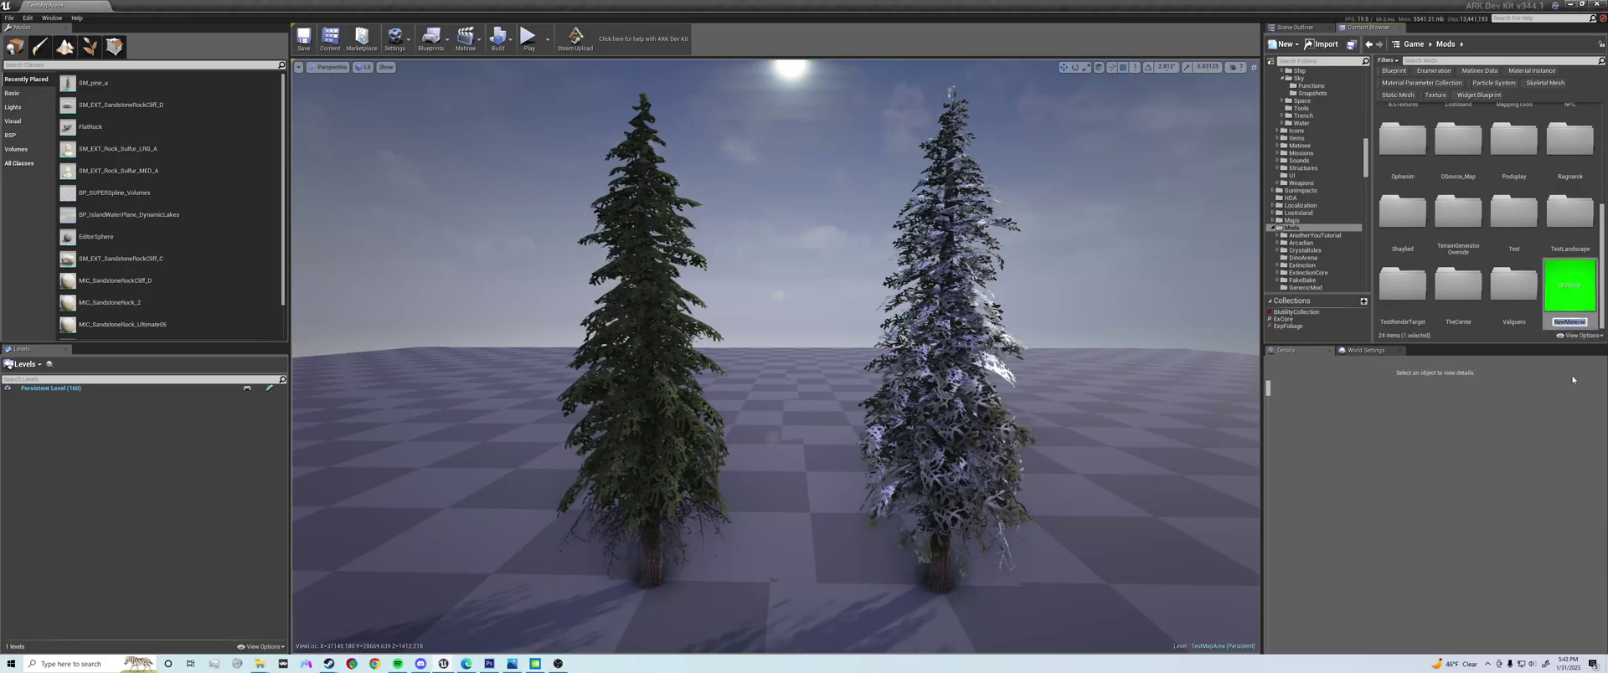
pyautogui.write('T')
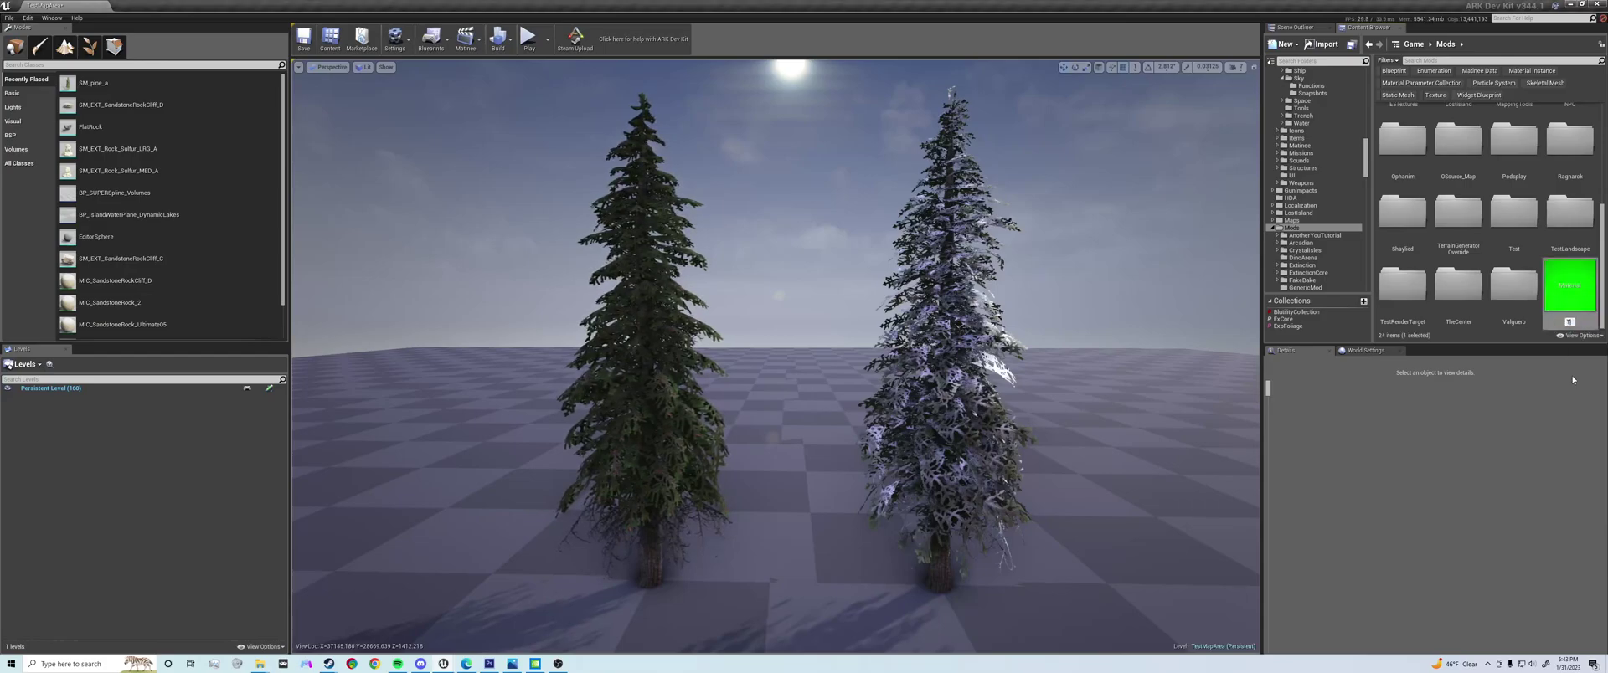
pyautogui.write('extureGe')
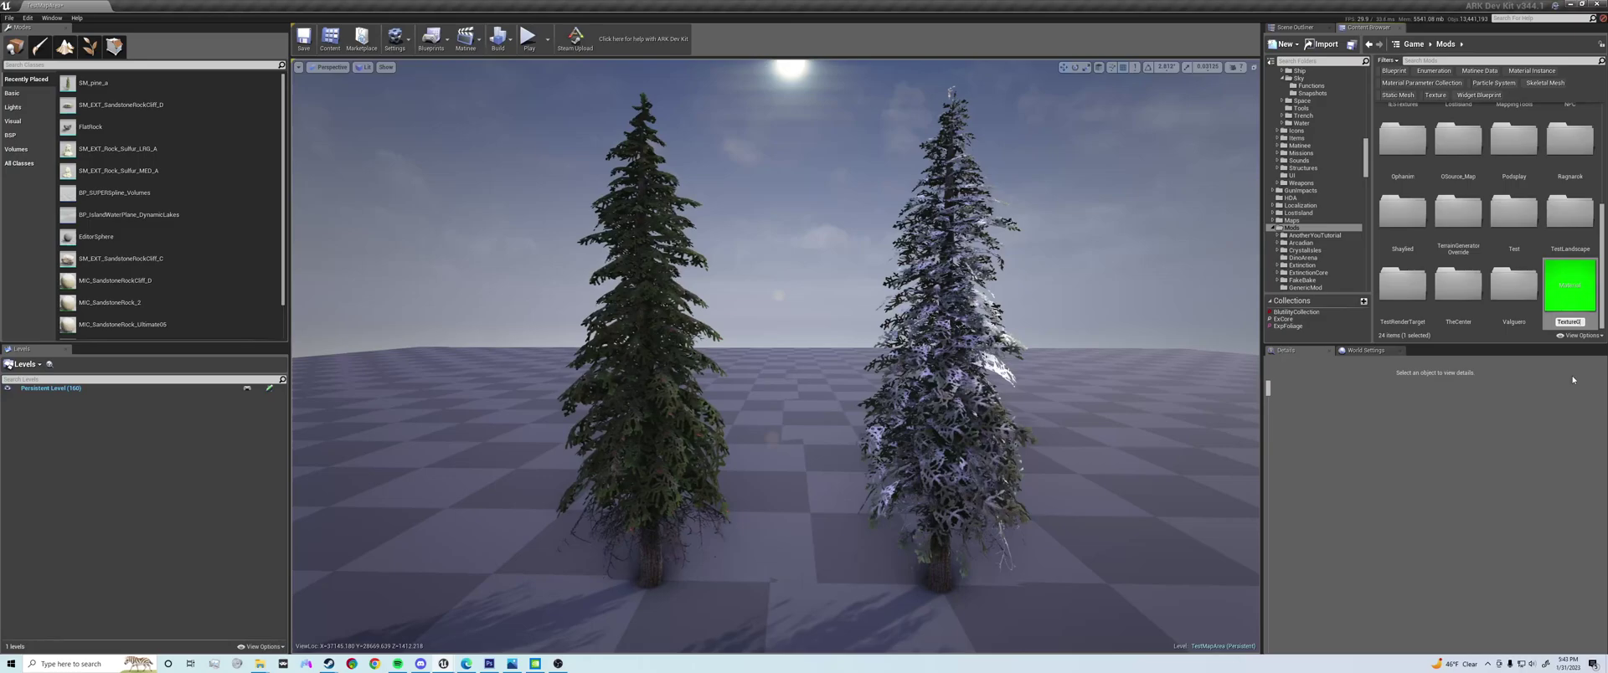
pyautogui.write('nerator')
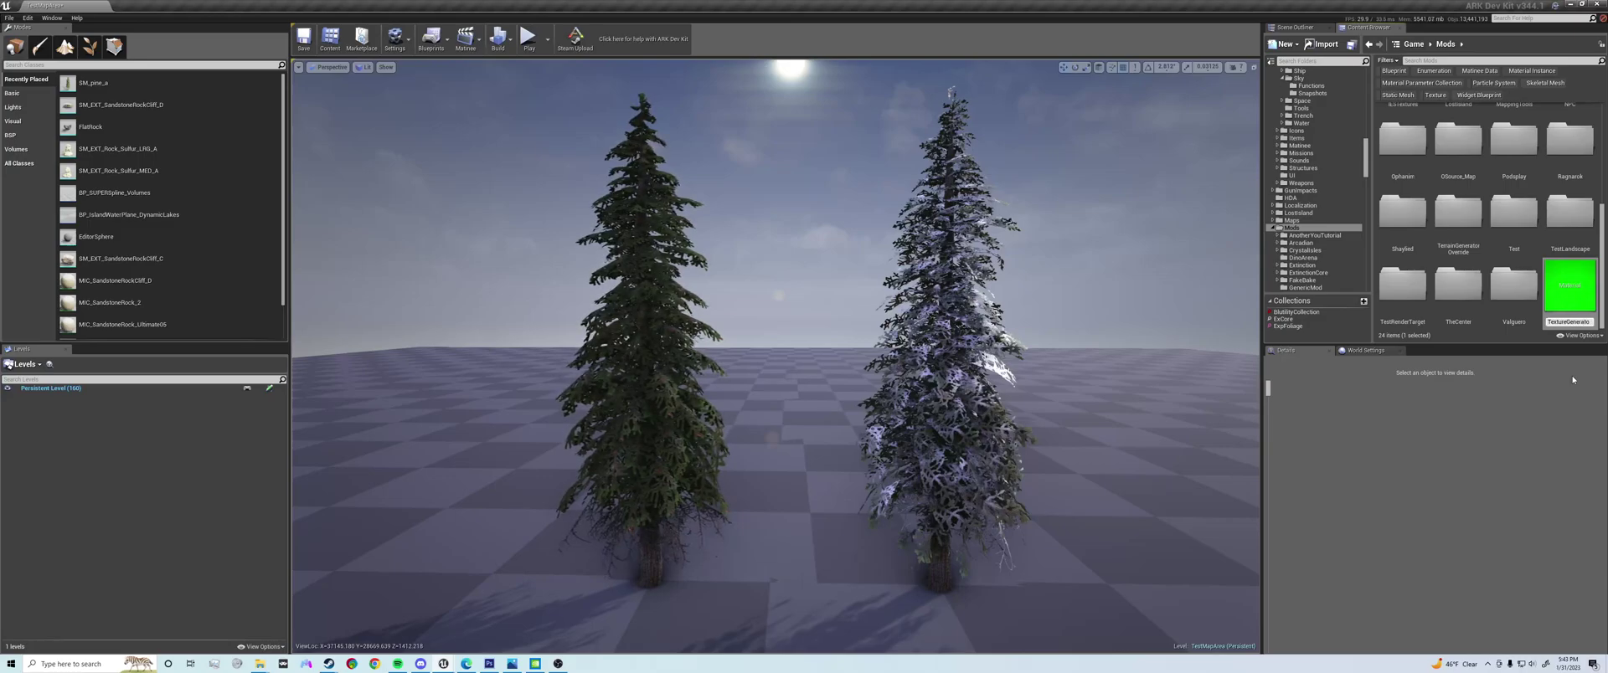
pyautogui.press('Return')
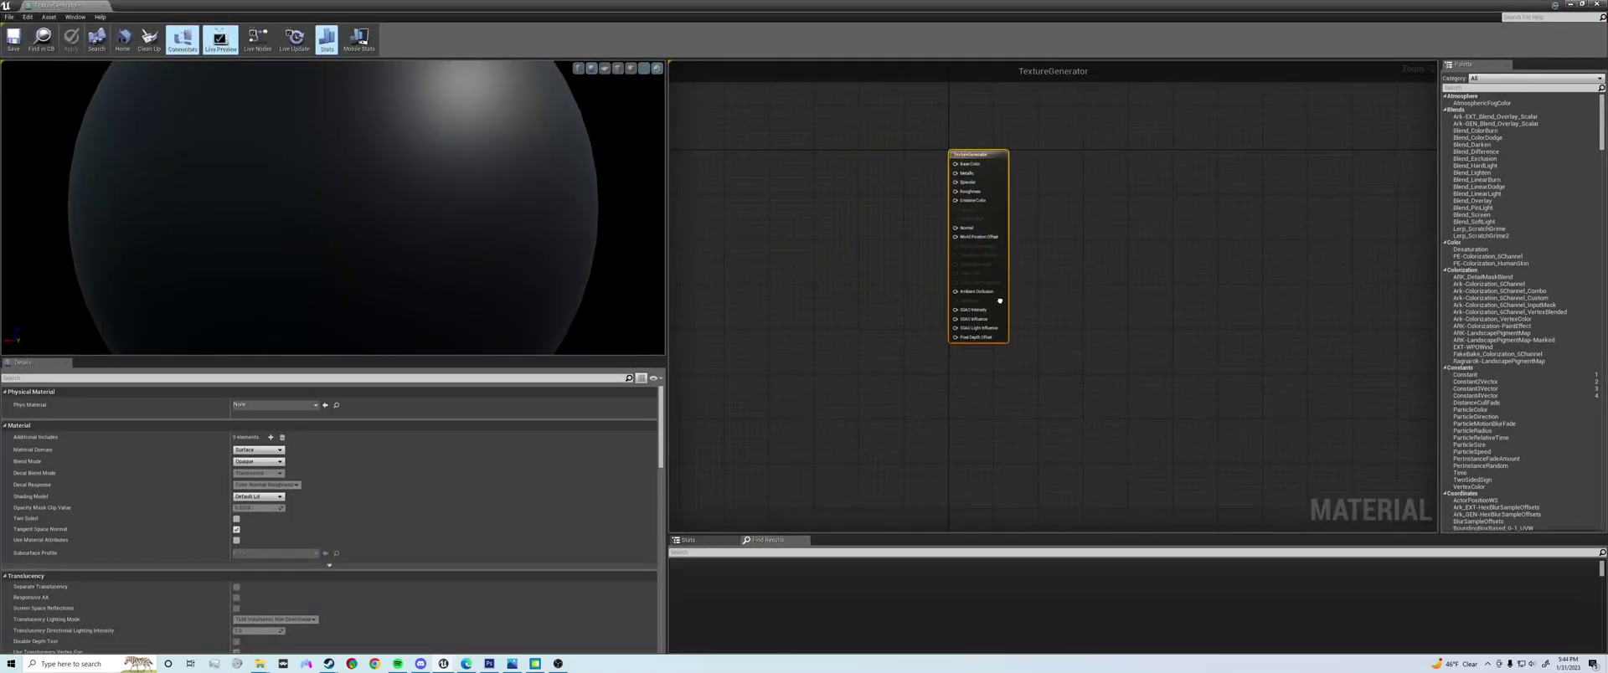
# - Add a Texture Sample node to the empty area of the TextureGenerator graph
pyautogui.rightClick(791, 219)
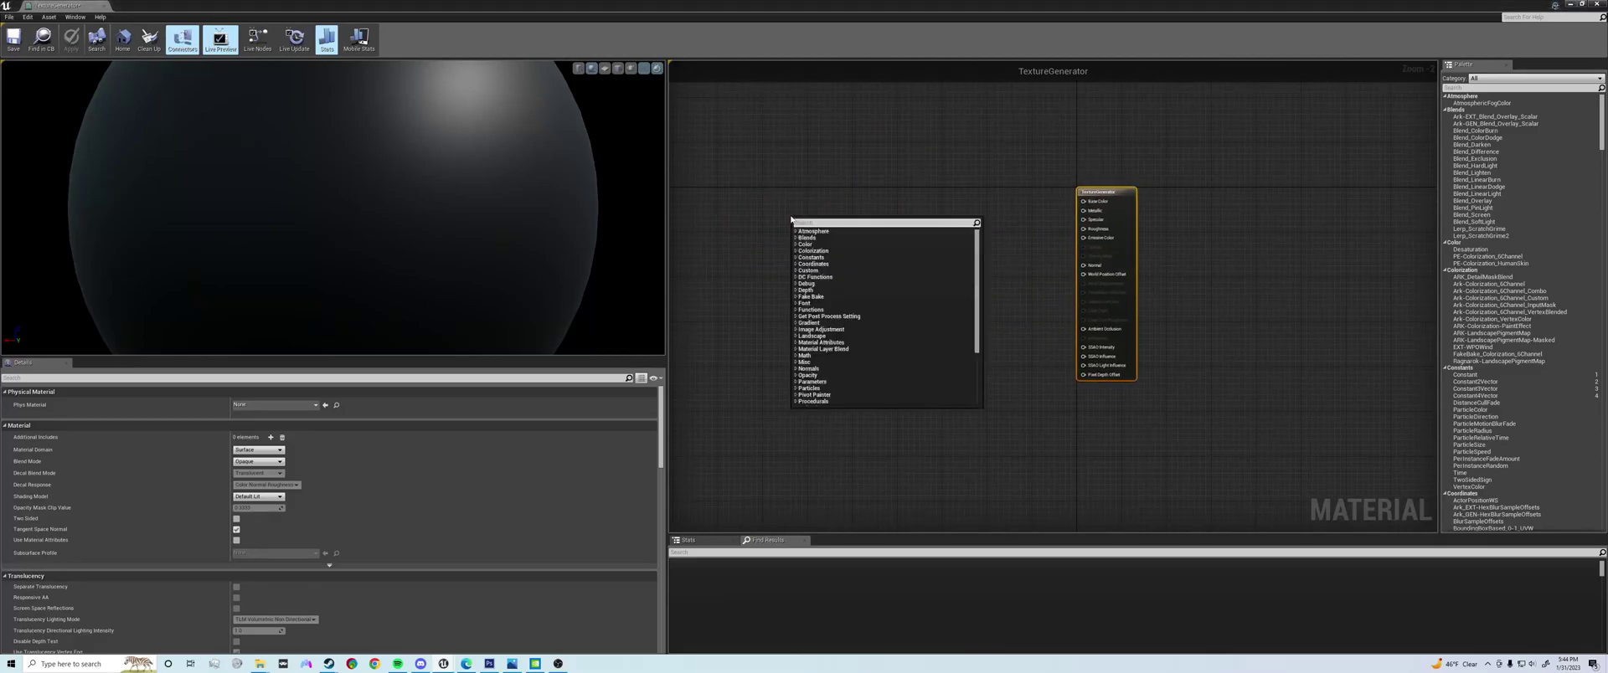
pyautogui.write('Text')
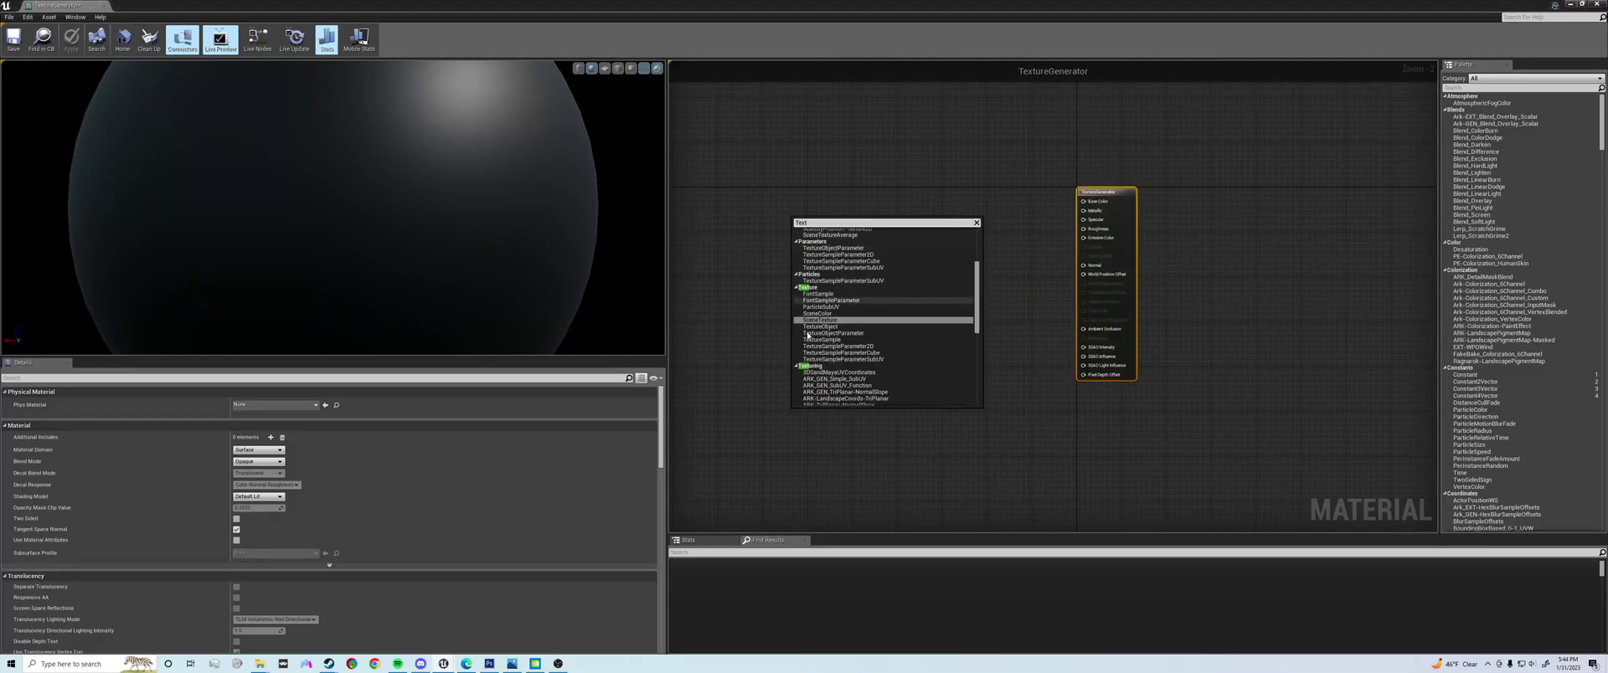
pyautogui.write('ureSa')
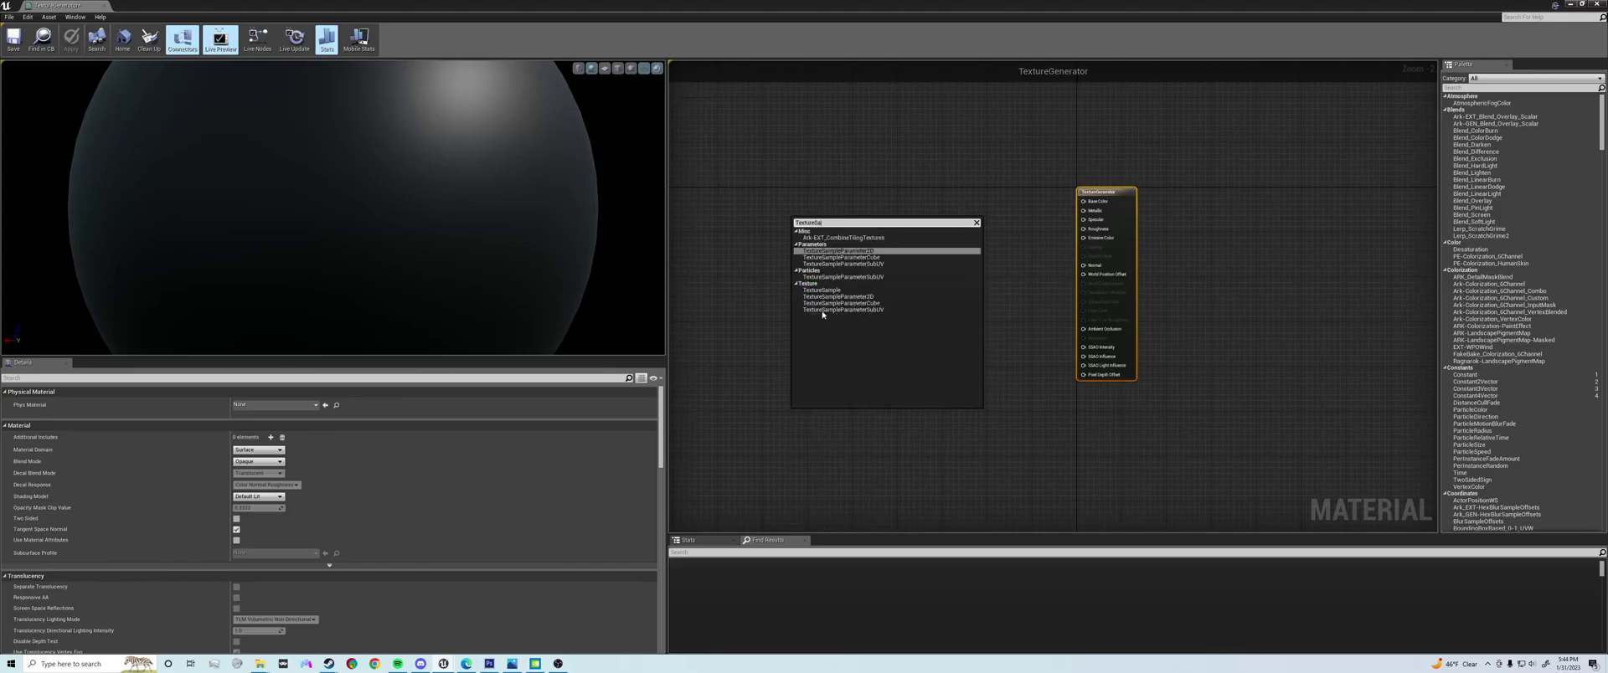
pyautogui.click(826, 290)
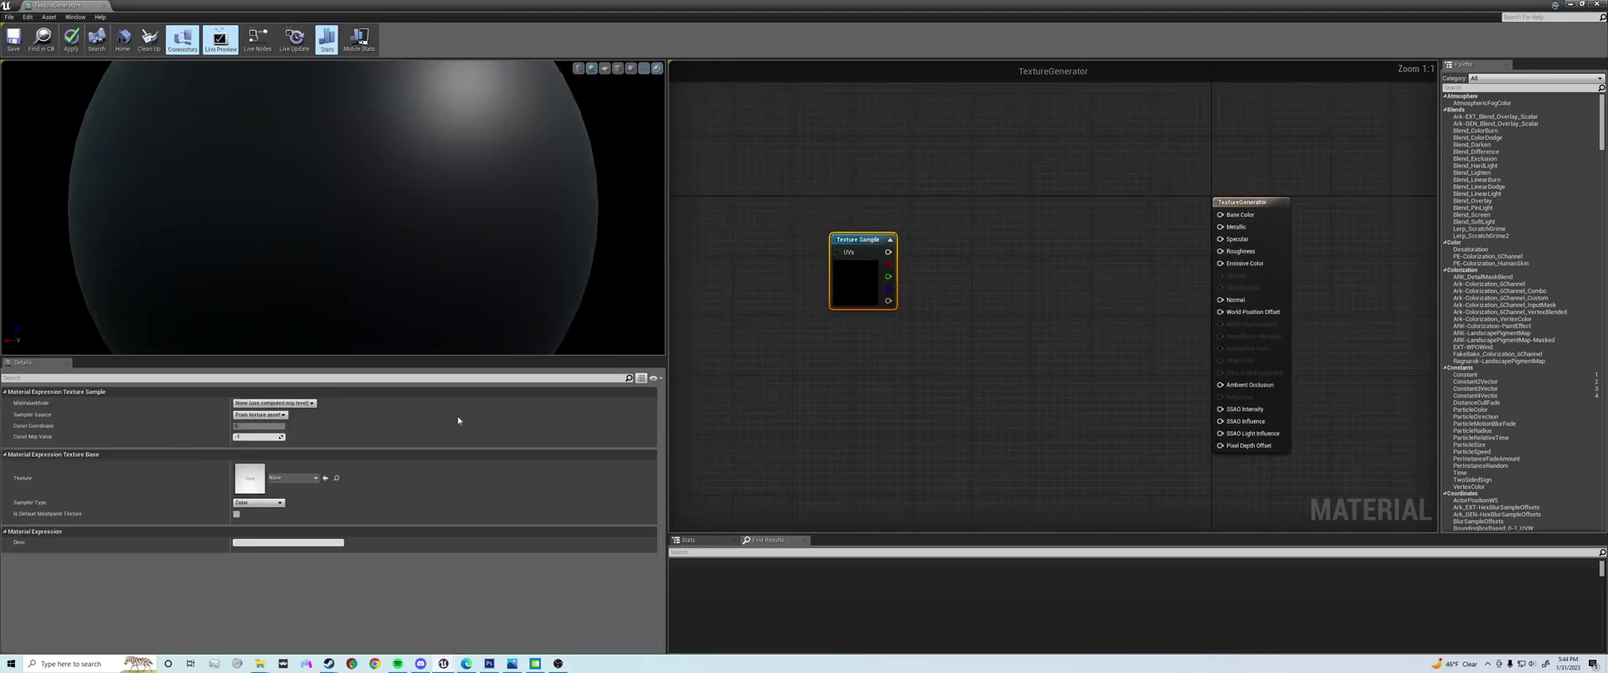
# - Assign the T_pine_branches_d texture to the Texture Sample node and move the node farther from the material output
pyautogui.click(304, 480)
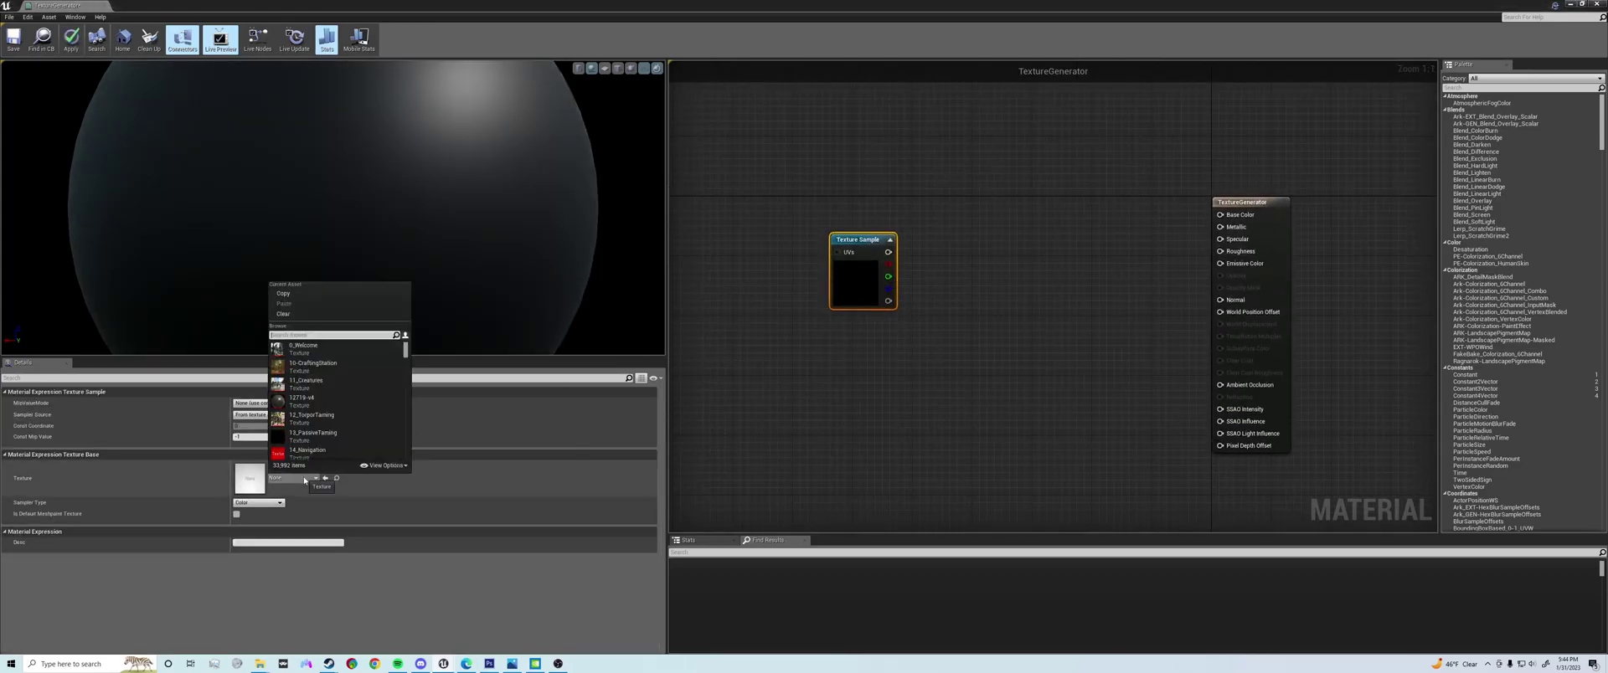
pyautogui.write('T_')
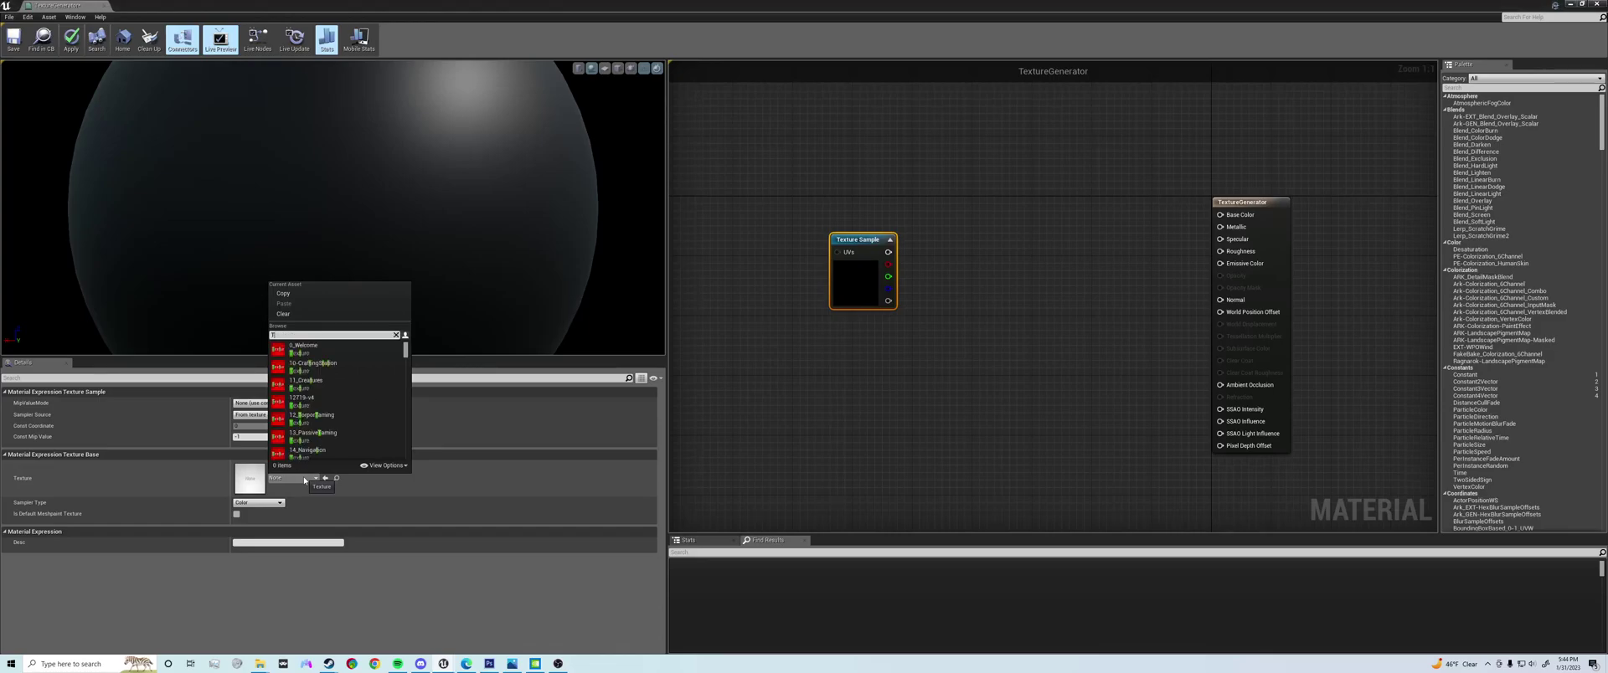
pyautogui.write('Pine_')
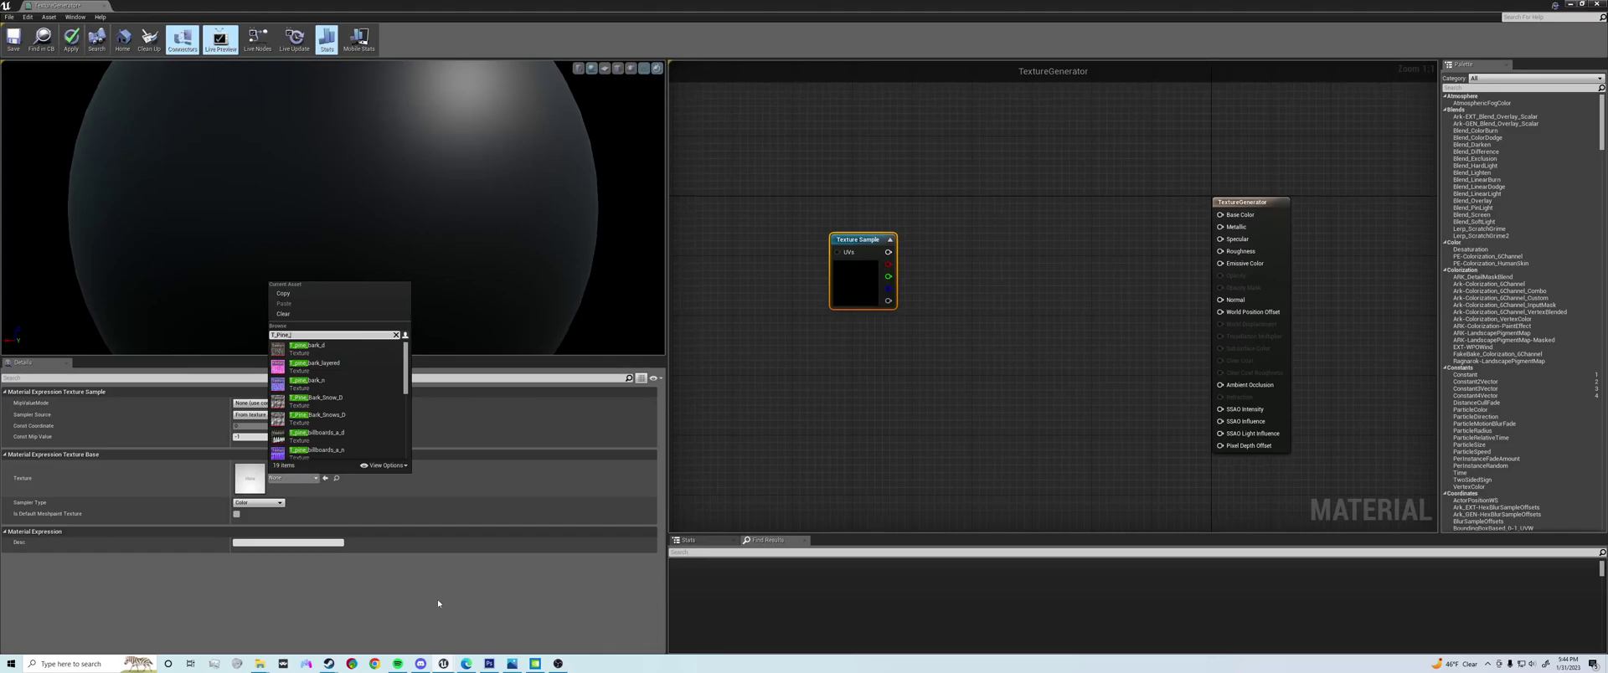
pyautogui.write('Bra')
pyautogui.click(333, 352)
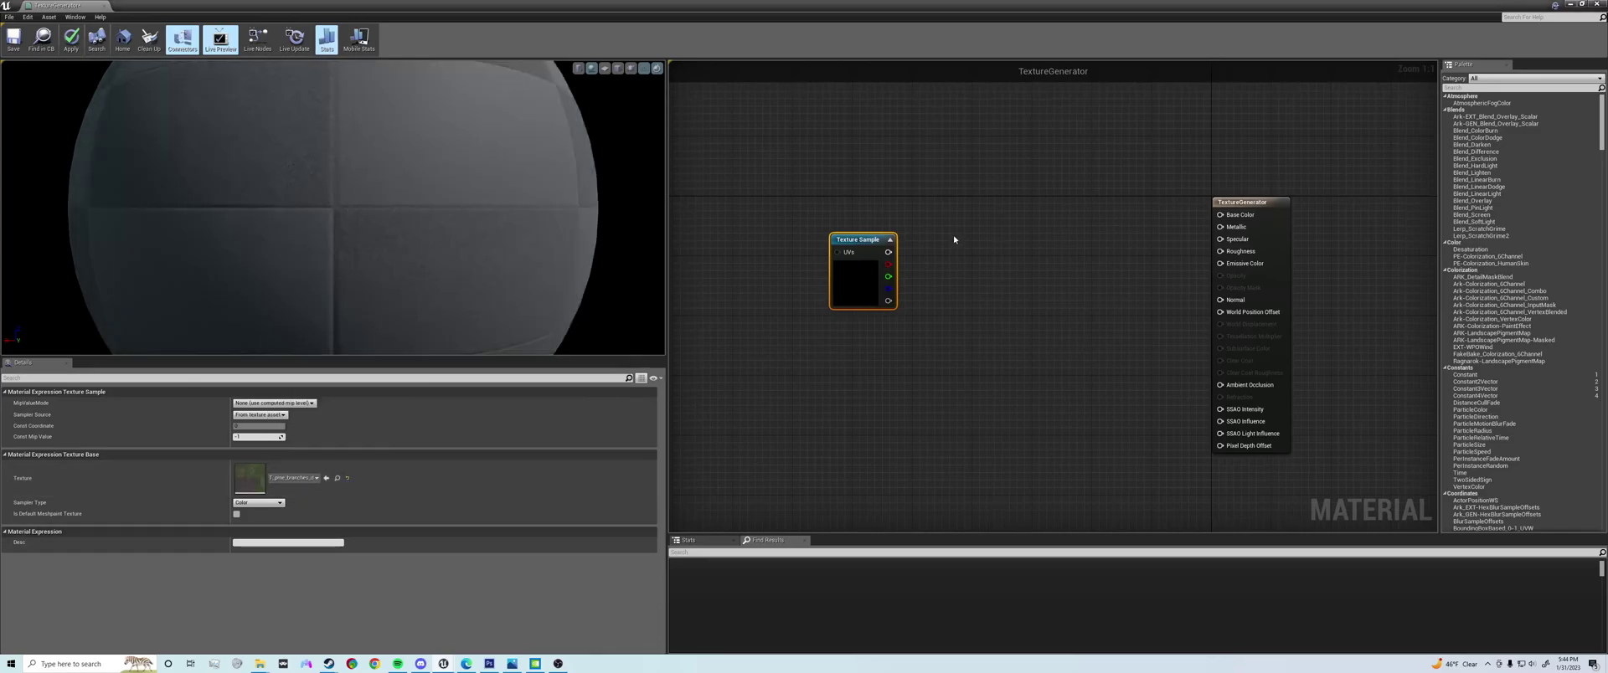
pyautogui.moveTo(856, 251)
pyautogui.mouseDown()
pyautogui.moveTo(759, 214)
pyautogui.moveTo(886, 224)
pyautogui.moveTo(876, 259)
pyautogui.mouseUp()
pyautogui.click(818, 269)
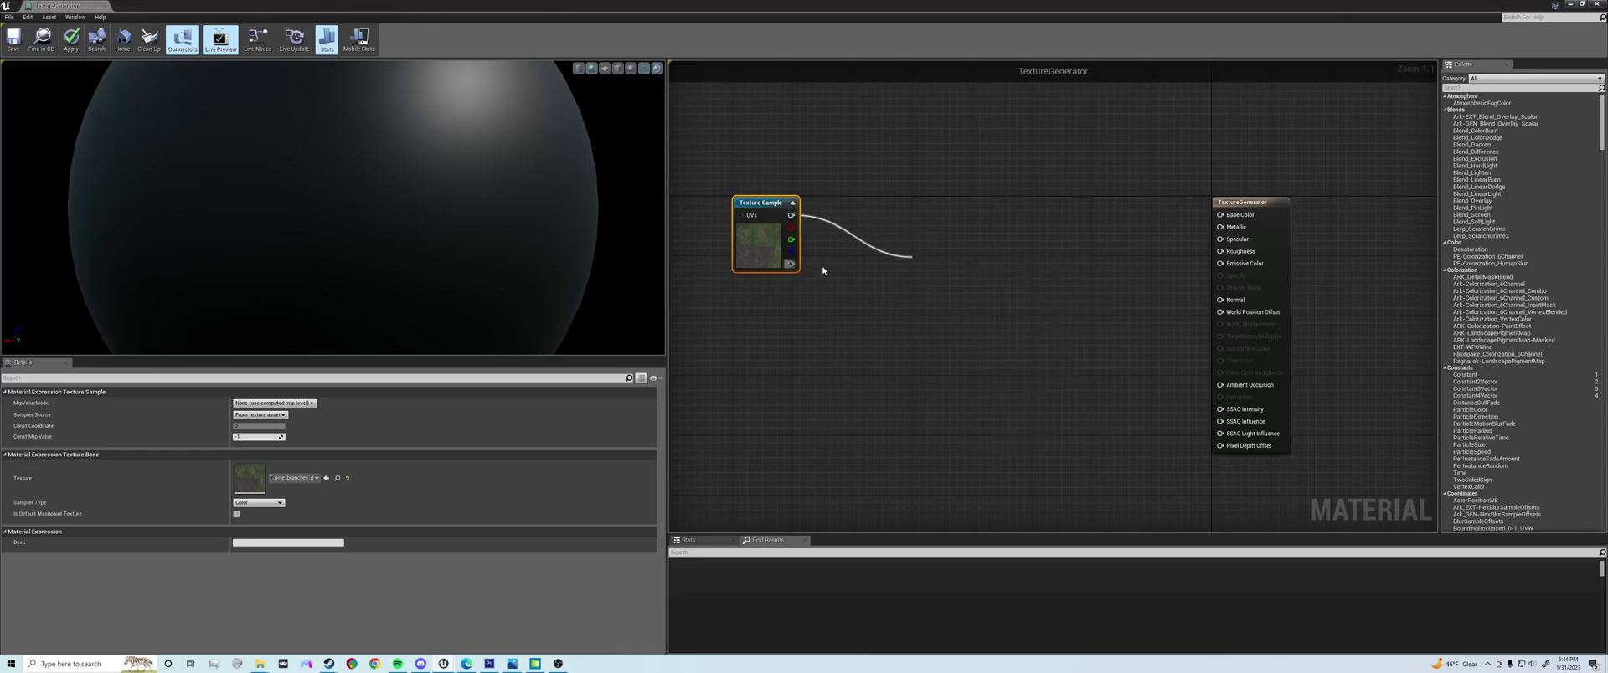
# - Open the pine branches texture and compare it with its alpha channel applied and without it
pyautogui.click(758, 247)
pyautogui.moveTo(4, 25); pyautogui.dragTo(134, 7)
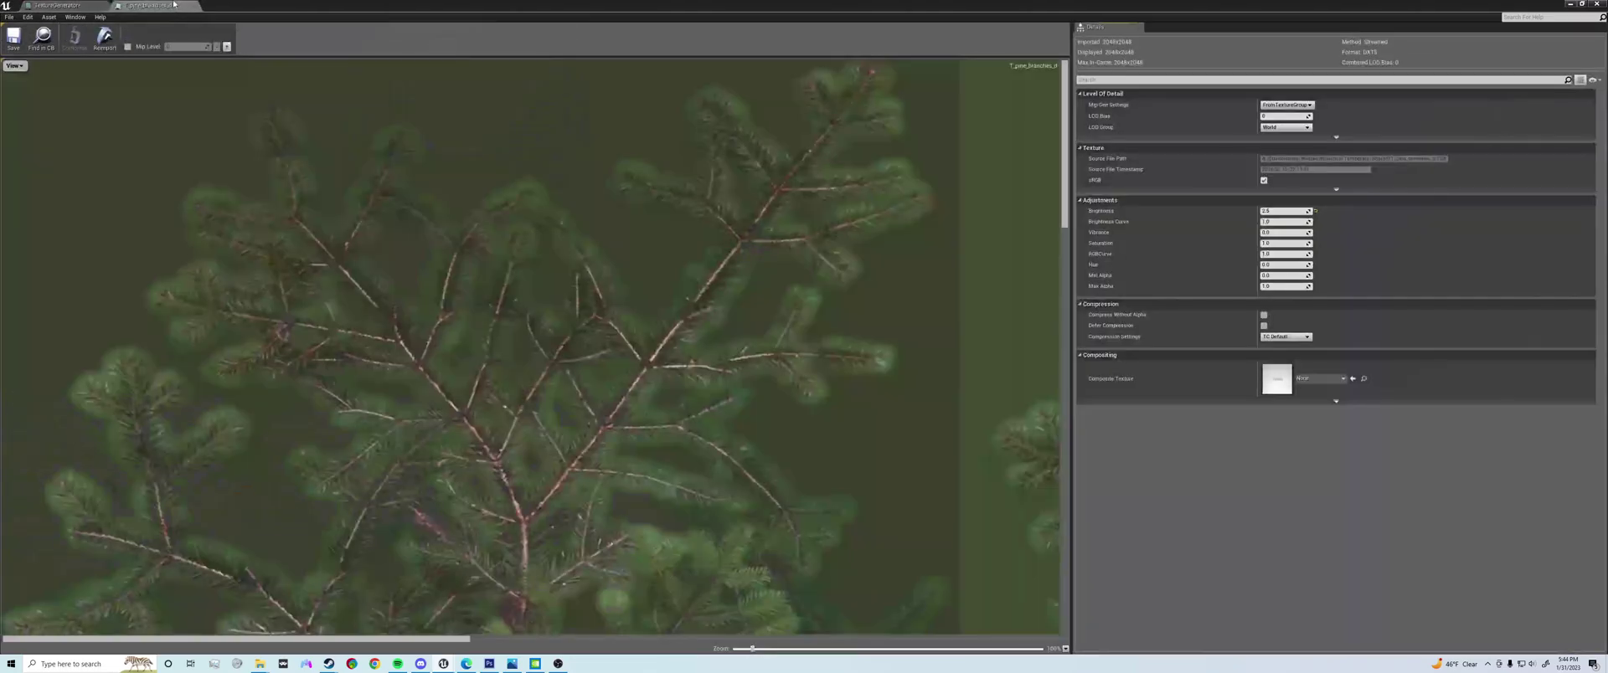
pyautogui.click(15, 69)
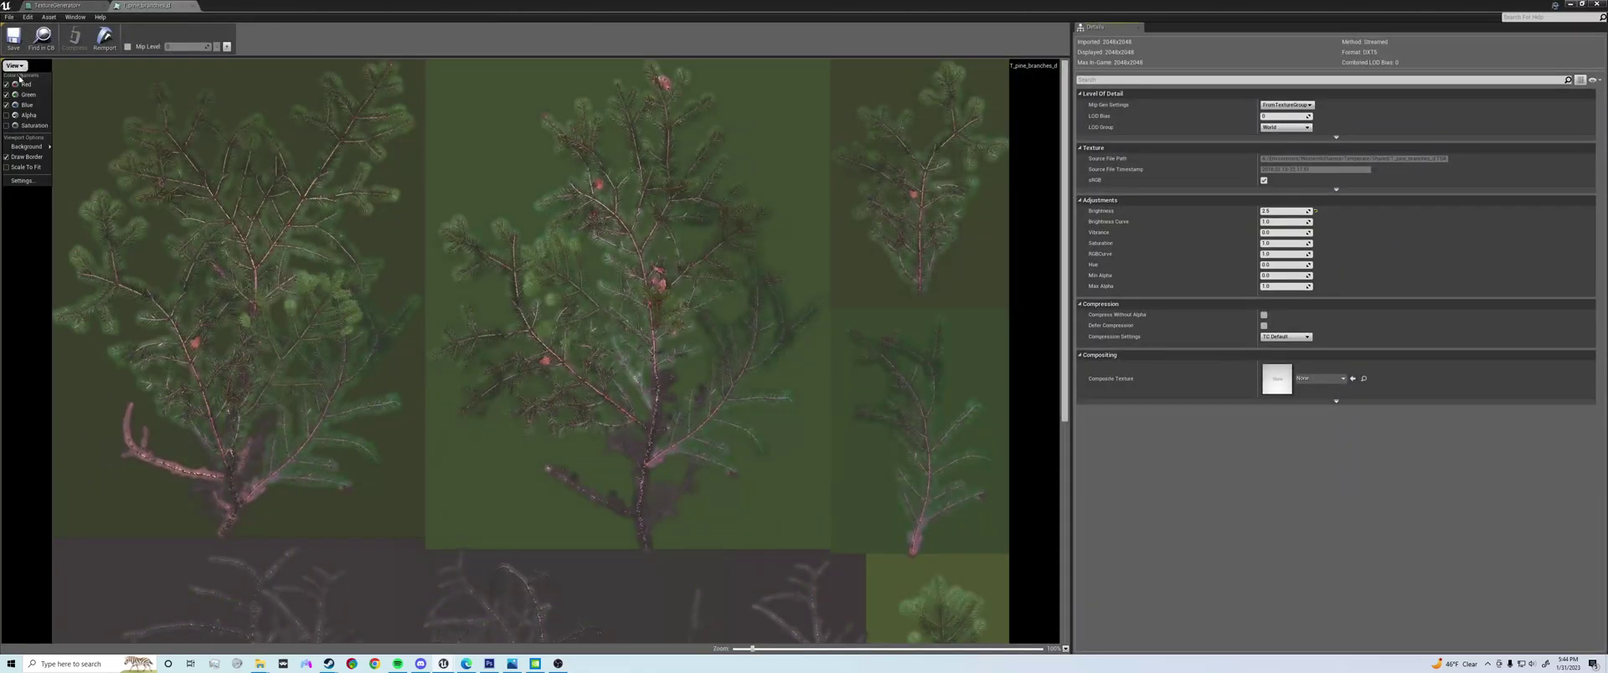
pyautogui.click(29, 119)
pyautogui.scroll(-3, 356, 251)
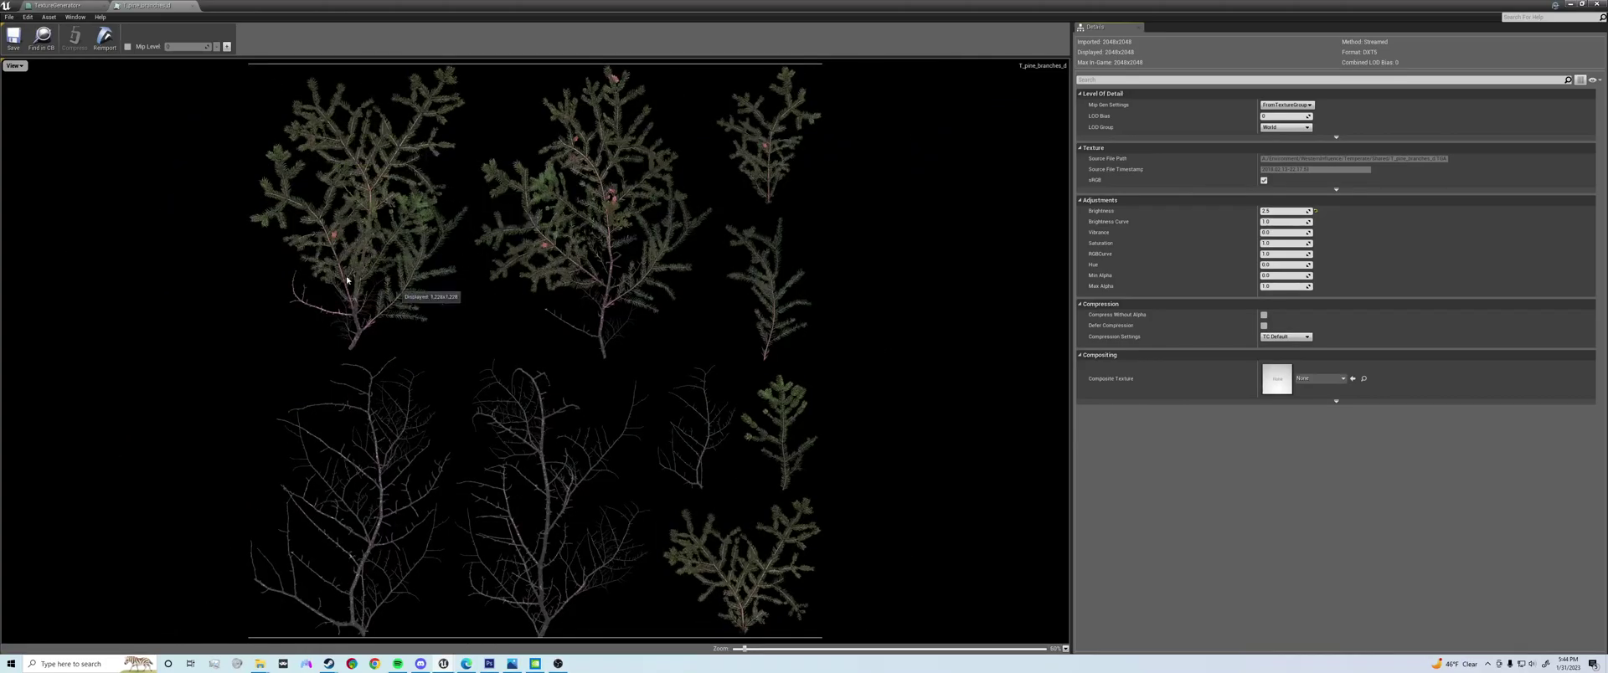
pyautogui.click(15, 68)
pyautogui.click(30, 116)
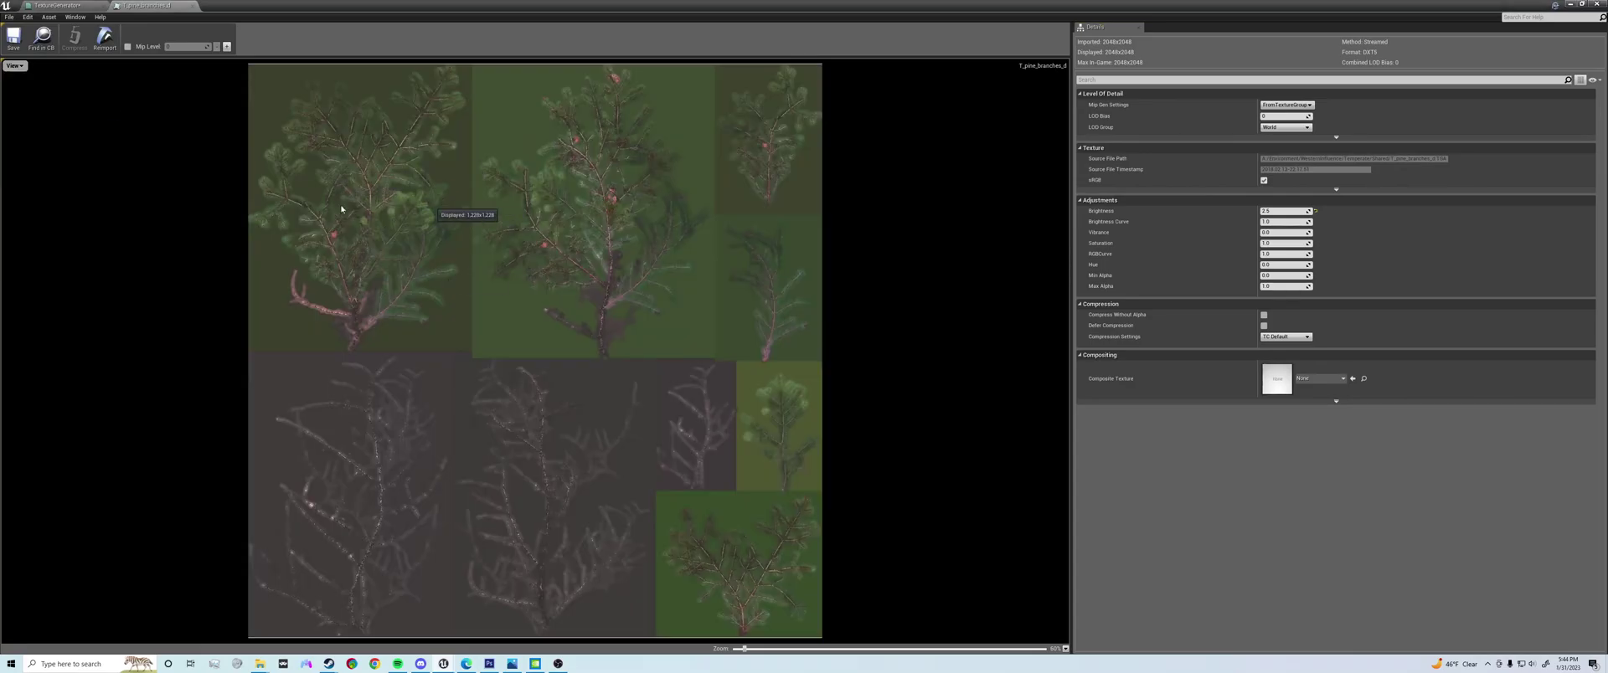
# - Return to the TextureGenerator graph and feed the Texture Sample's alpha output into a new Multiply node
pyautogui.click(64, 6)
pyautogui.moveTo(788, 264); pyautogui.dragTo(855, 271)
pyautogui.write('Mult')
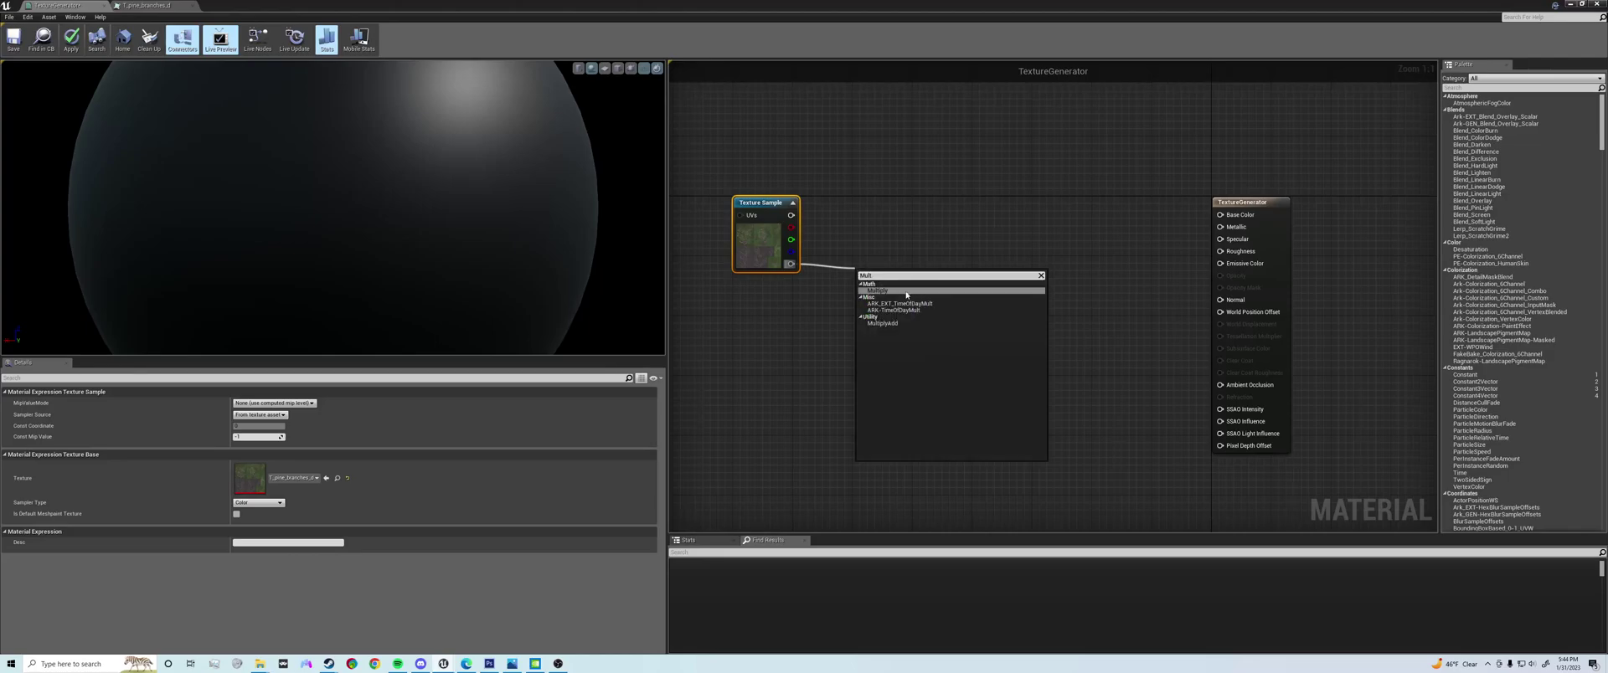
pyautogui.click(906, 292)
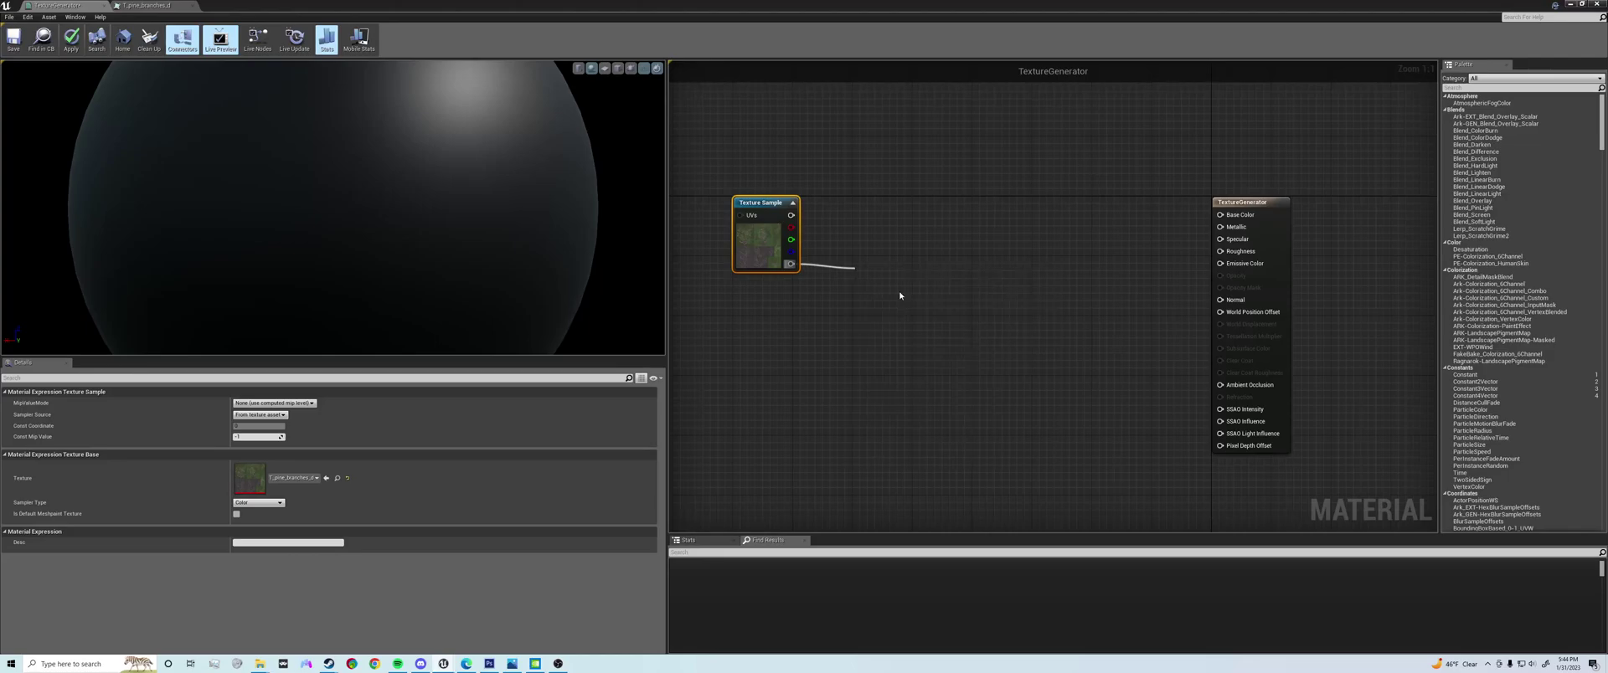
# - Connect a new Noise node to the Multiply node's B input, change its Scale, and place it under the Texture Sample
pyautogui.moveTo(810, 309); pyautogui.dragTo(810, 309)
pyautogui.write('Noise')
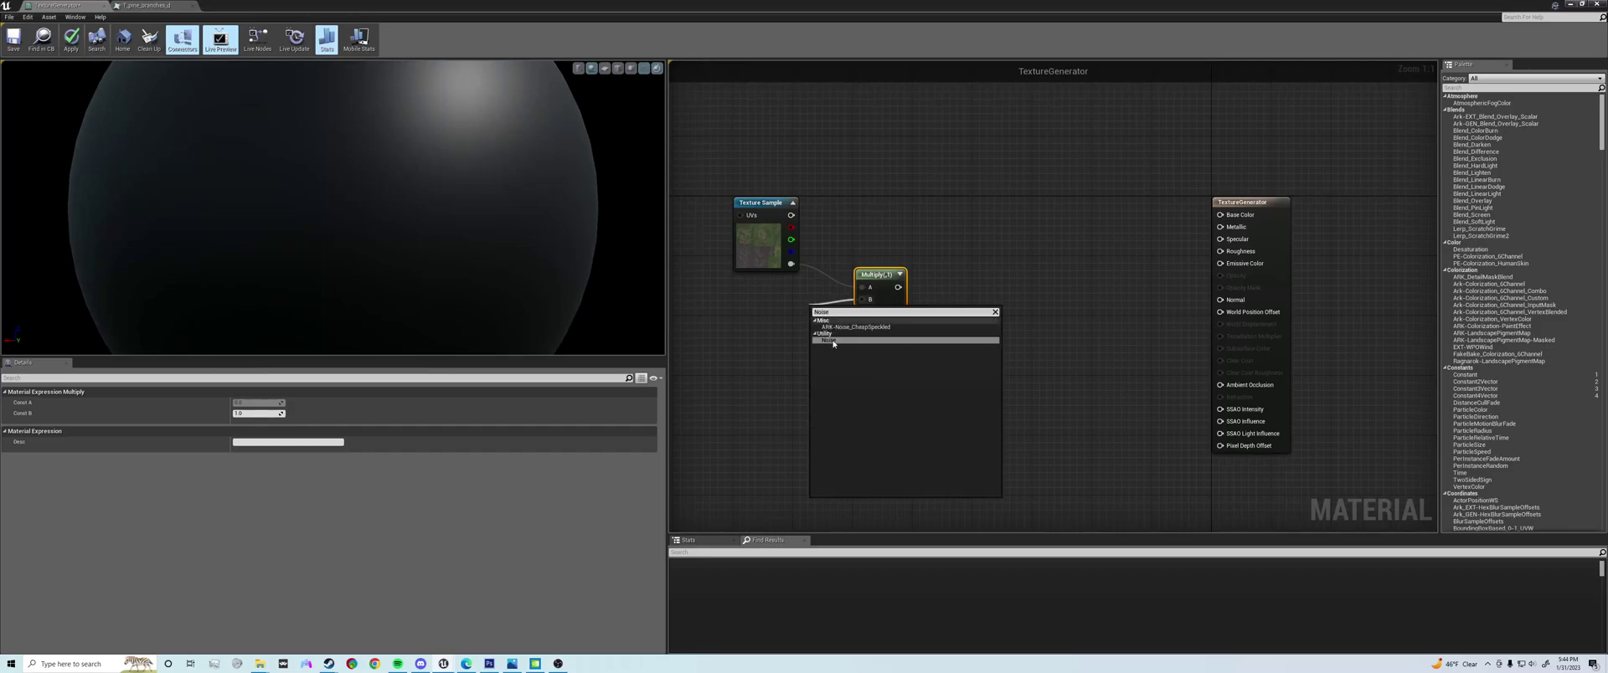
pyautogui.click(829, 341)
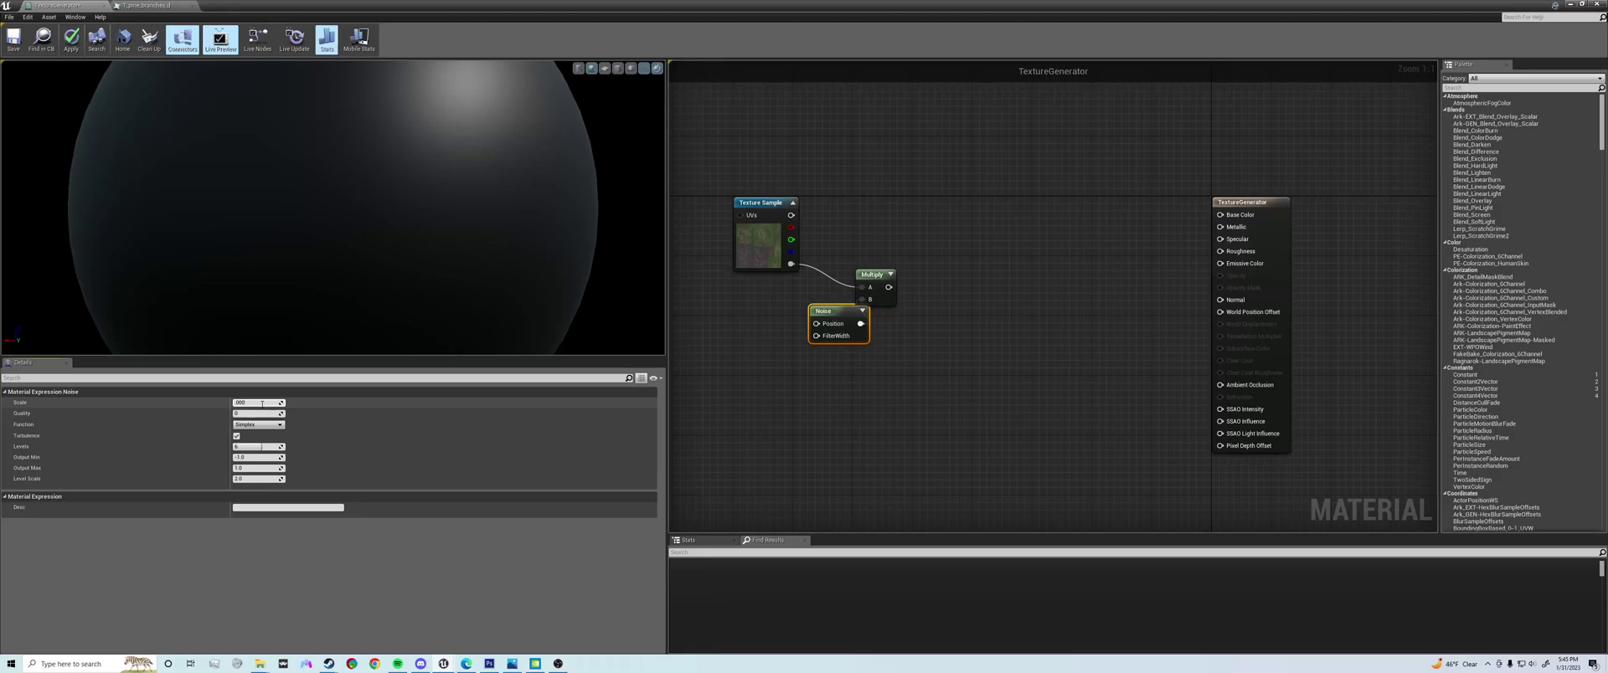
pyautogui.press('Return')
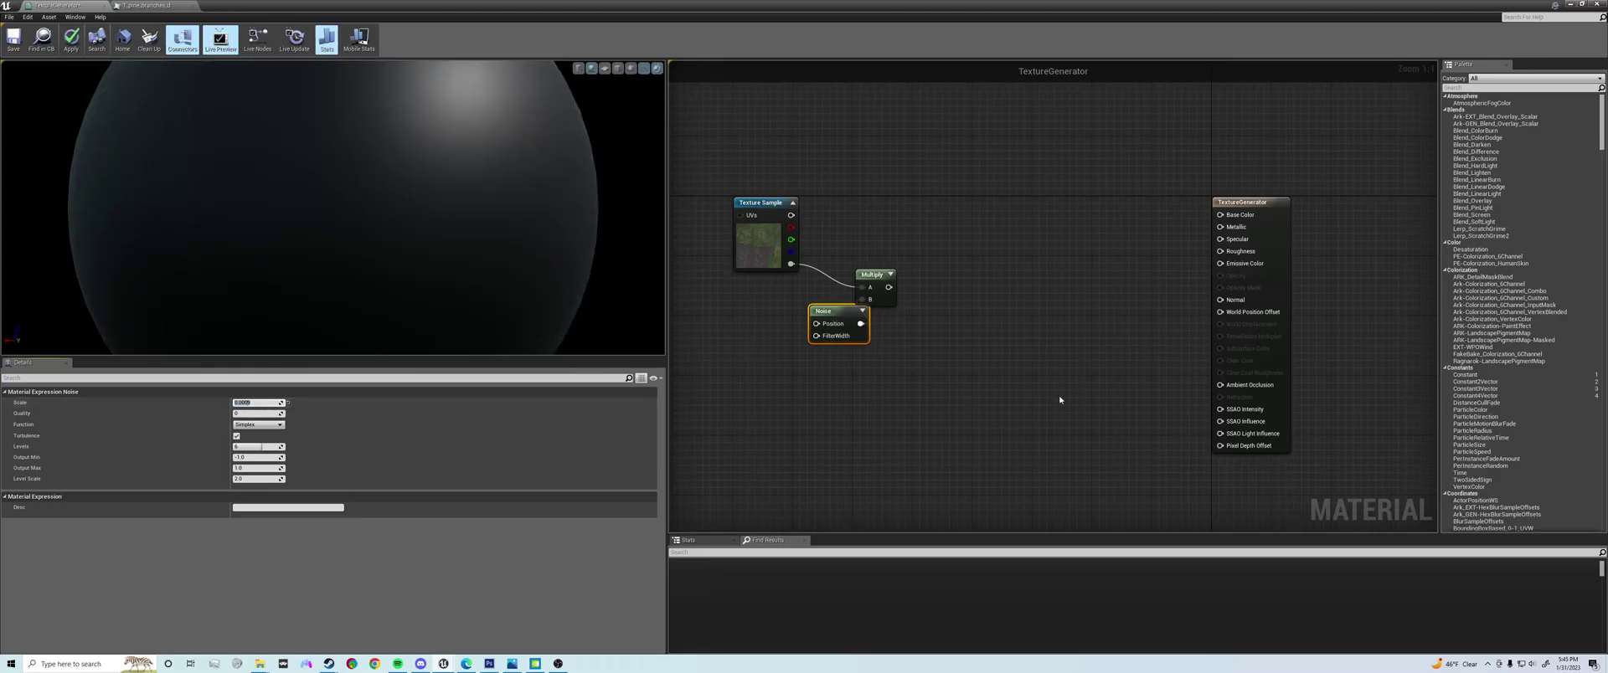
pyautogui.moveTo(834, 326); pyautogui.dragTo(788, 330)
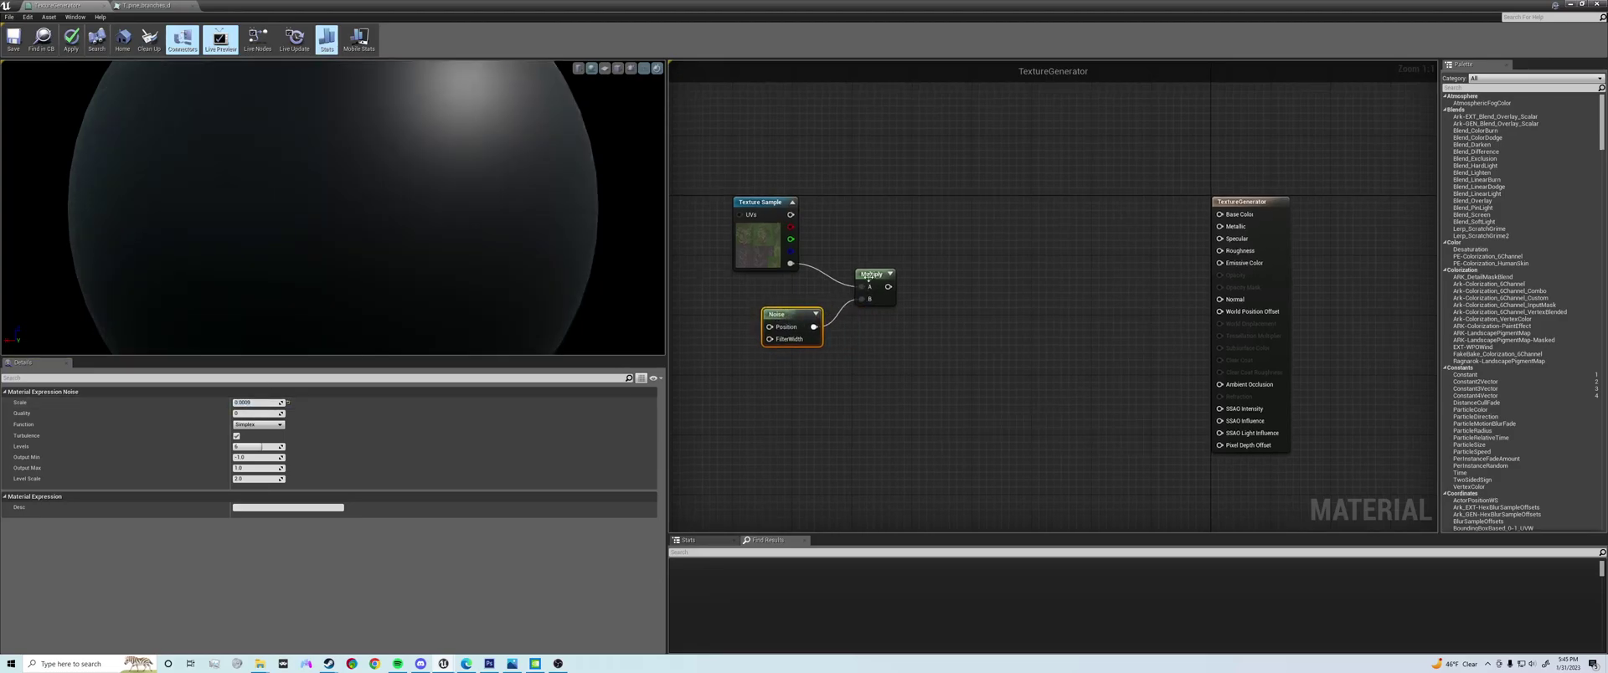
# - Preview the Multiply node's result on a plane mesh and stop previewing the node
pyautogui.rightClick(870, 276)
pyautogui.click(913, 295)
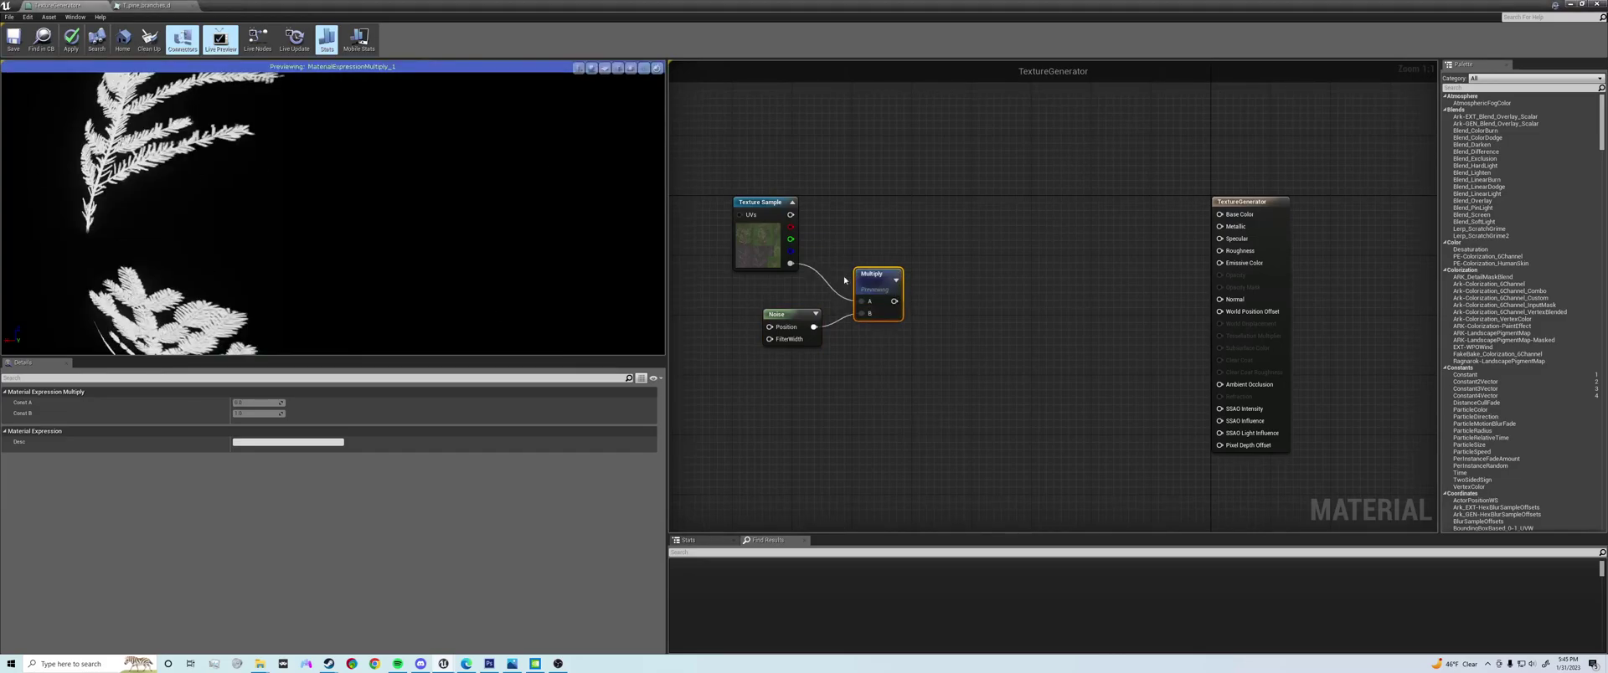
pyautogui.click(603, 68)
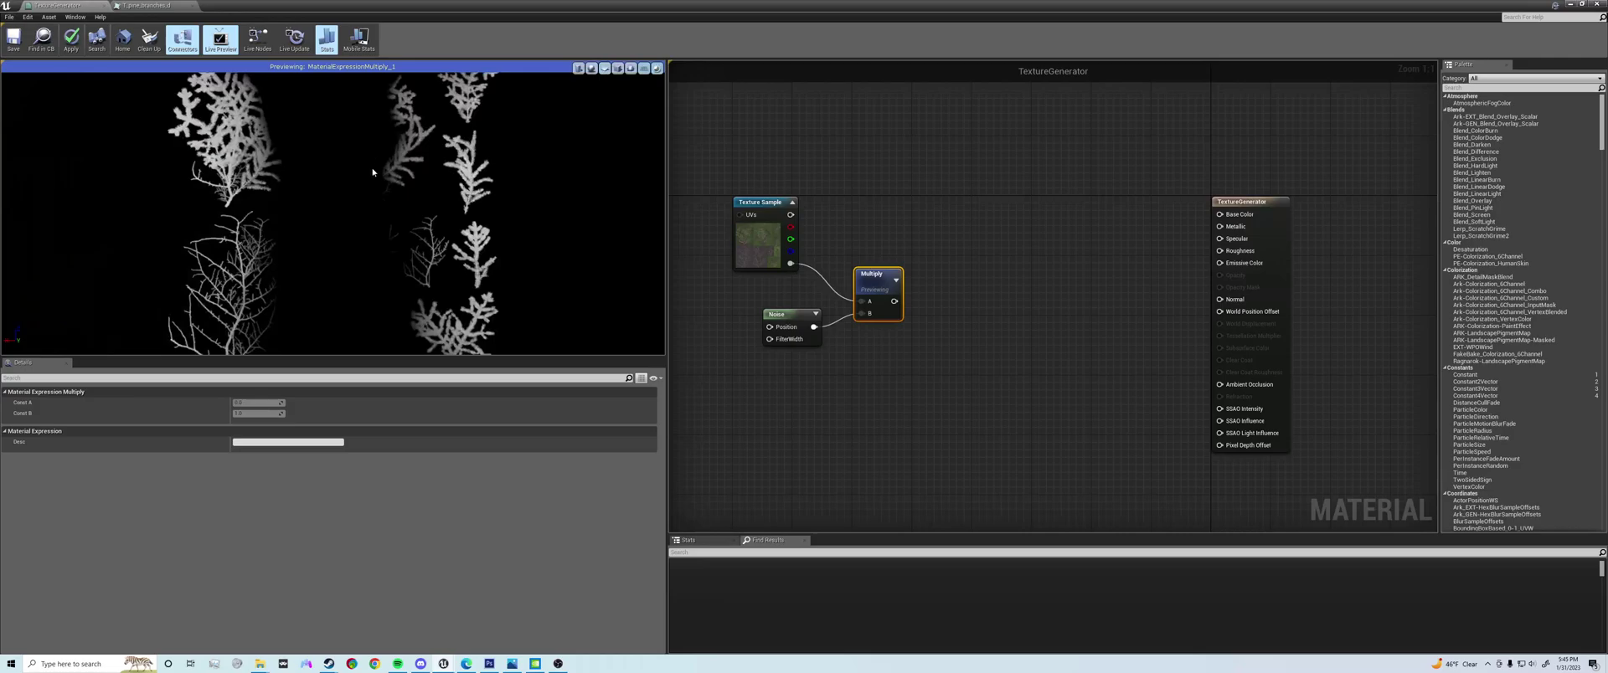
pyautogui.rightClick(870, 279)
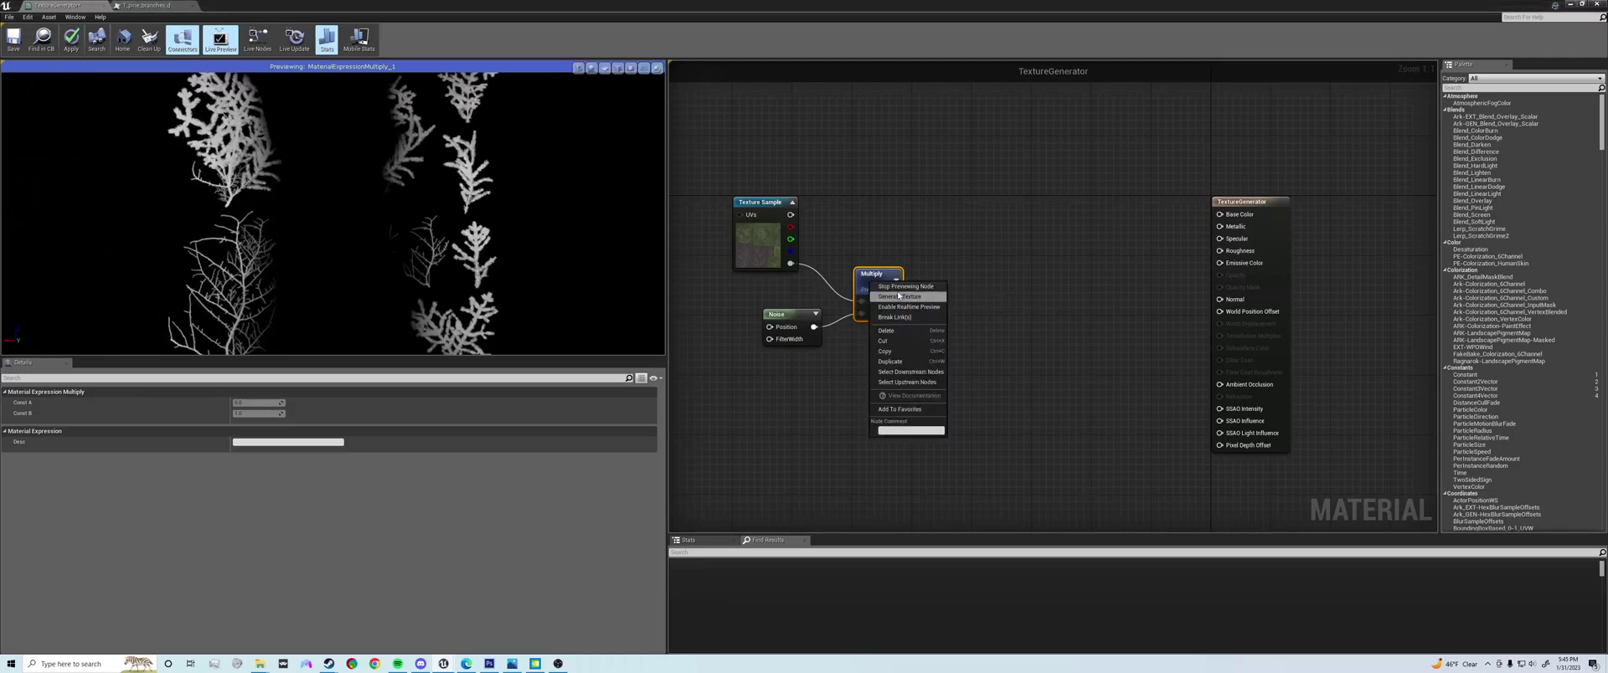
pyautogui.click(898, 290)
# - Add a Linear Interpolate node after the Multiply node and route the Multiply output into its Alpha input
pyautogui.moveTo(888, 286); pyautogui.dragTo(928, 277)
pyautogui.write('Linear')
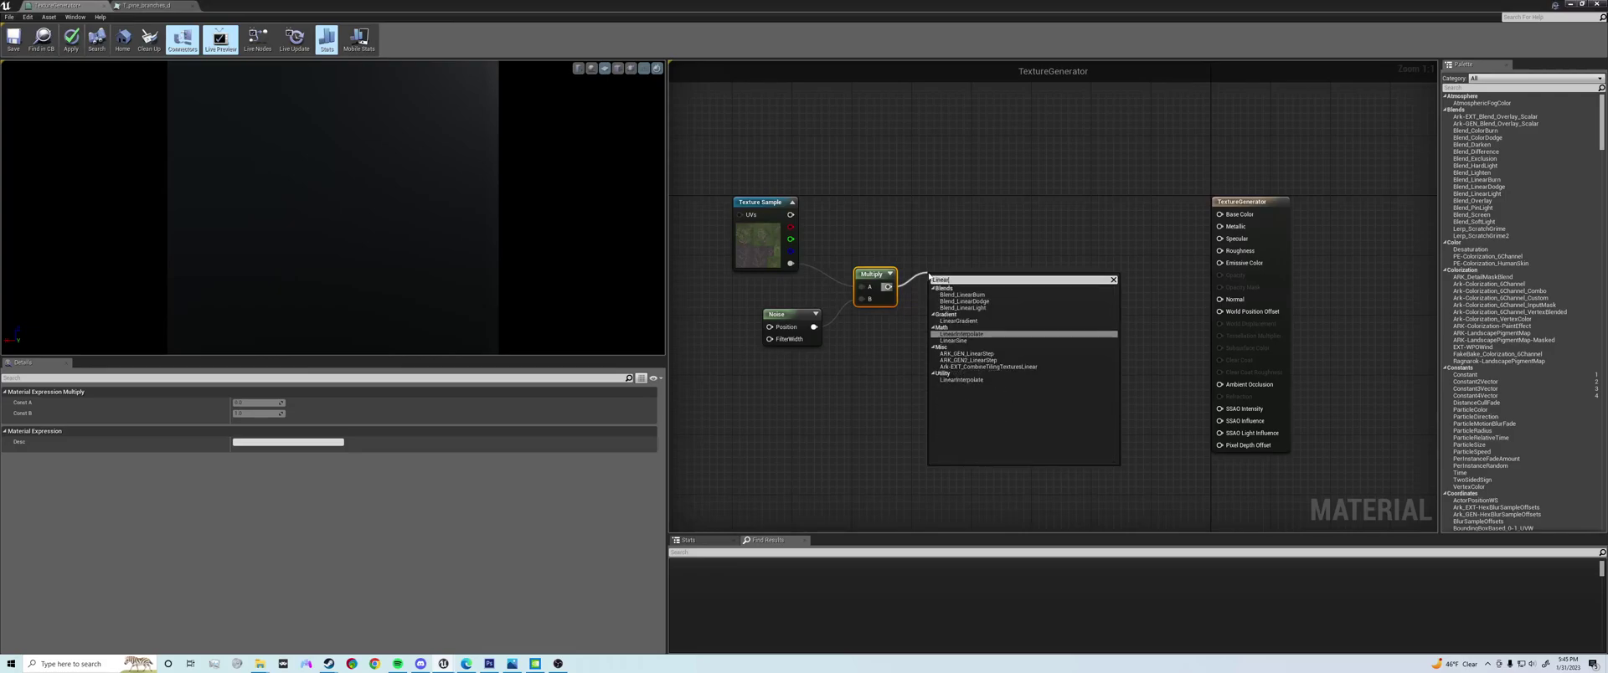
pyautogui.click(974, 334)
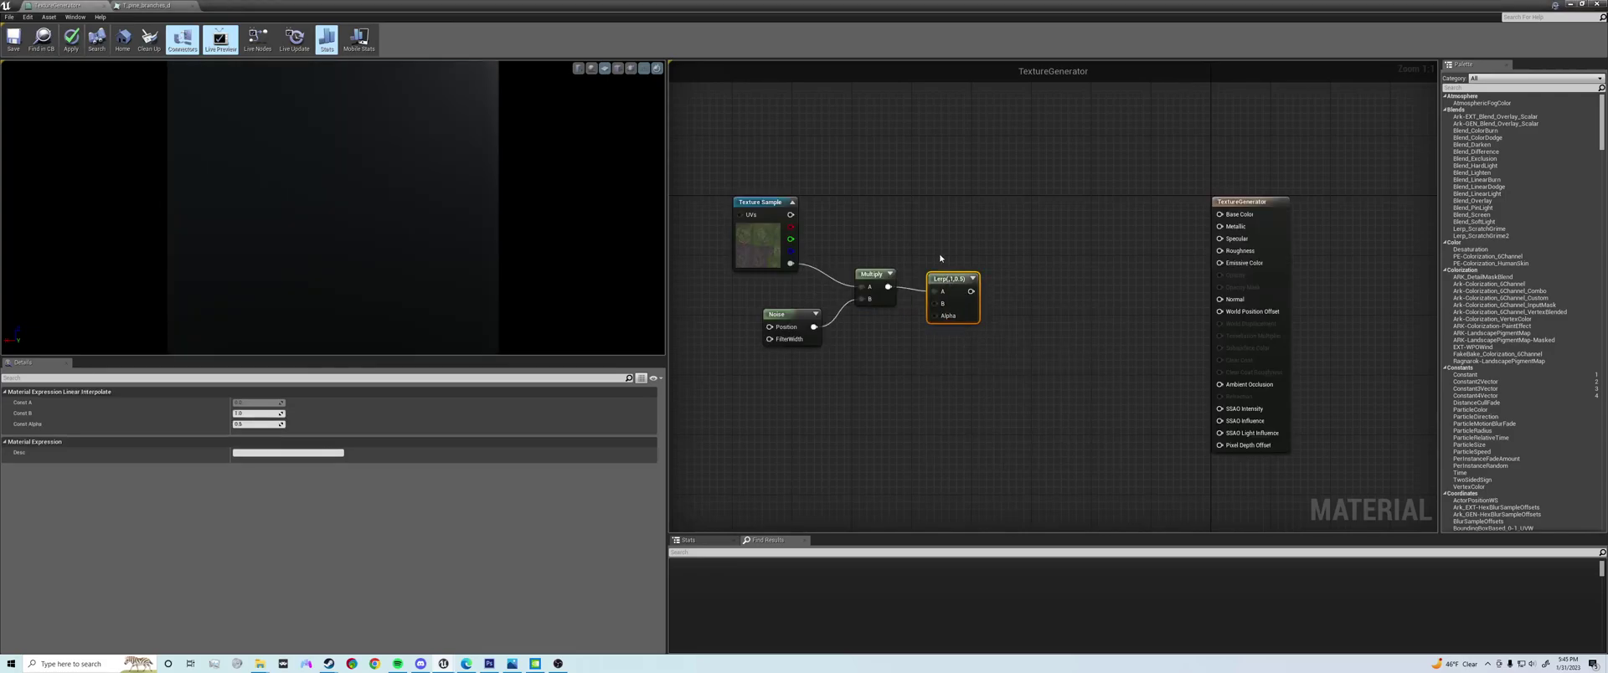
pyautogui.rightClick(940, 259)
pyautogui.write('Lerp')
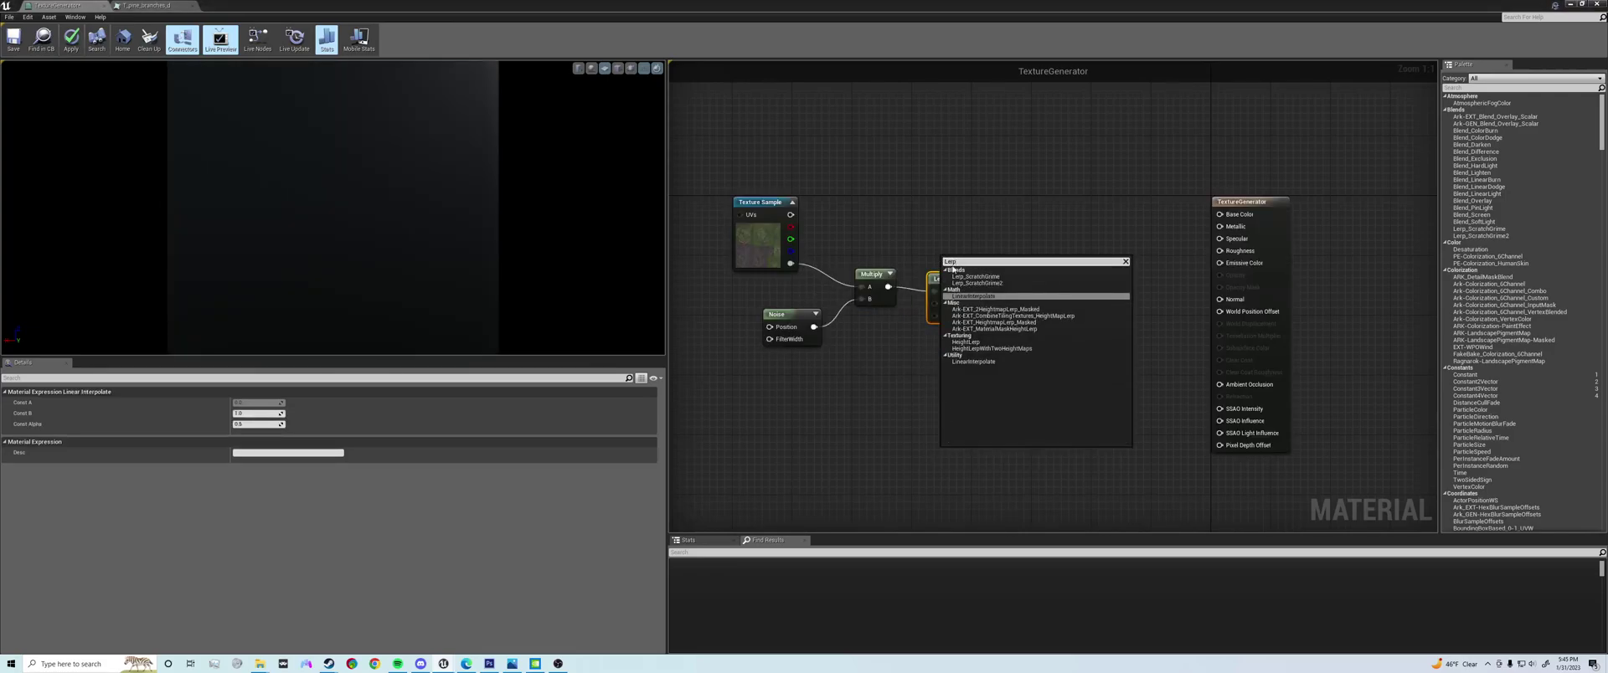
pyautogui.moveTo(936, 297); pyautogui.dragTo(936, 311, button='right')
pyautogui.keyDown('ctrl'); pyautogui.moveTo(935, 307); pyautogui.dragTo(926, 216); pyautogui.keyUp('ctrl')
# - Add a Constant node for the Lerp's A input and place it just above the Lerp node
pyautogui.write('Cons')
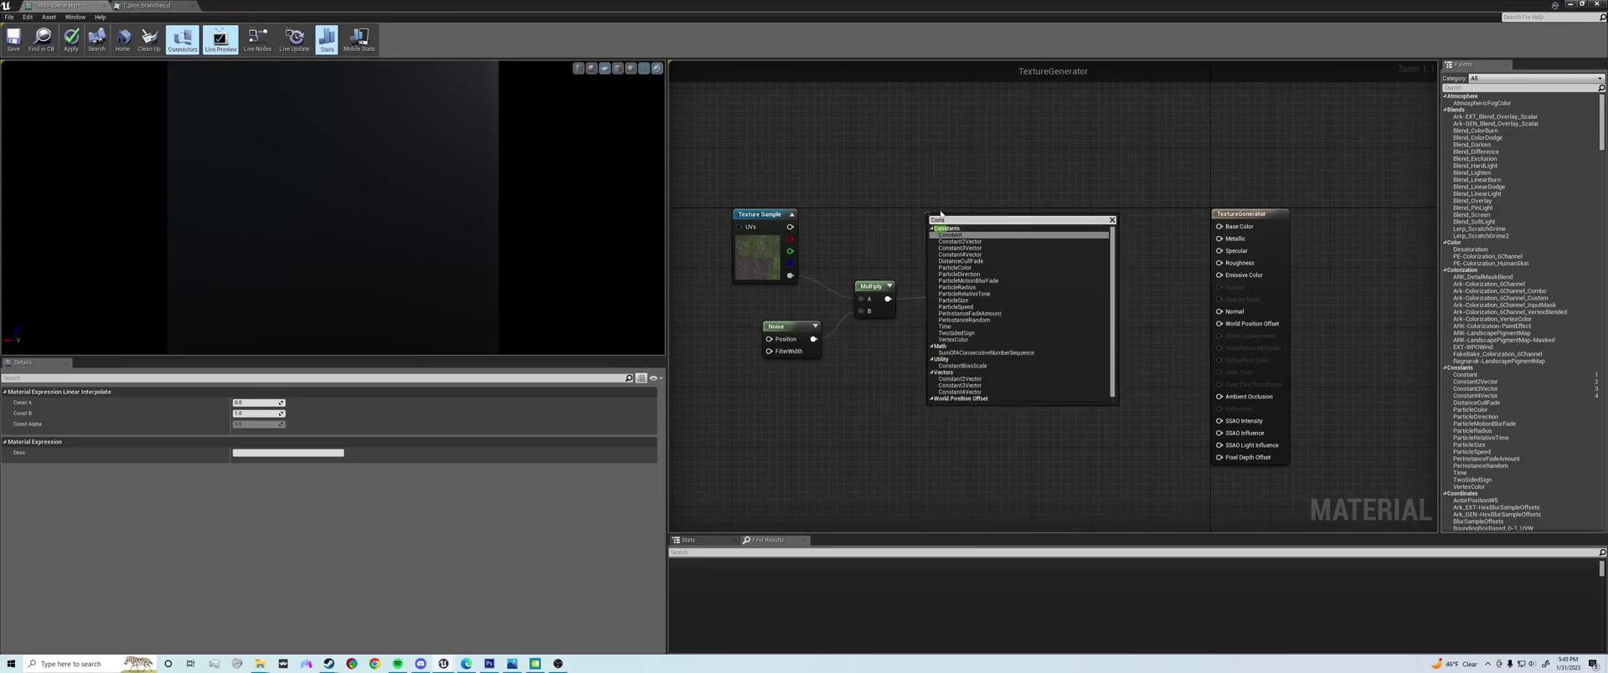
pyautogui.click(961, 235)
pyautogui.moveTo(924, 235)
pyautogui.mouseDown()
pyautogui.moveTo(970, 235)
pyautogui.moveTo(955, 235)
pyautogui.mouseUp()
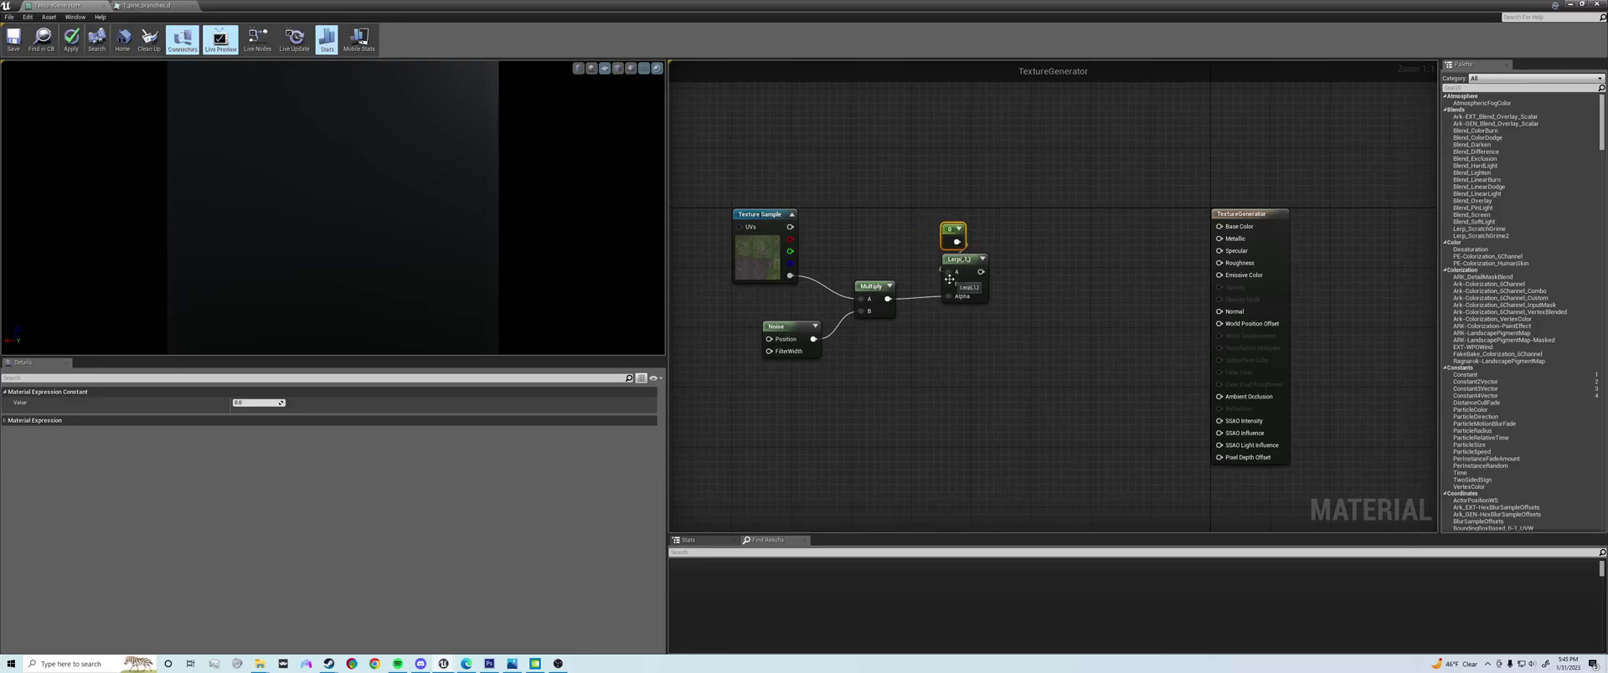
# - Feed the Noise output into the Lerp's B input and create an Add node from the Lerp's output
pyautogui.moveTo(948, 284); pyautogui.dragTo(813, 340)
pyautogui.moveTo(981, 271); pyautogui.dragTo(1024, 224)
pyautogui.write('Add')
pyautogui.click(1044, 258)
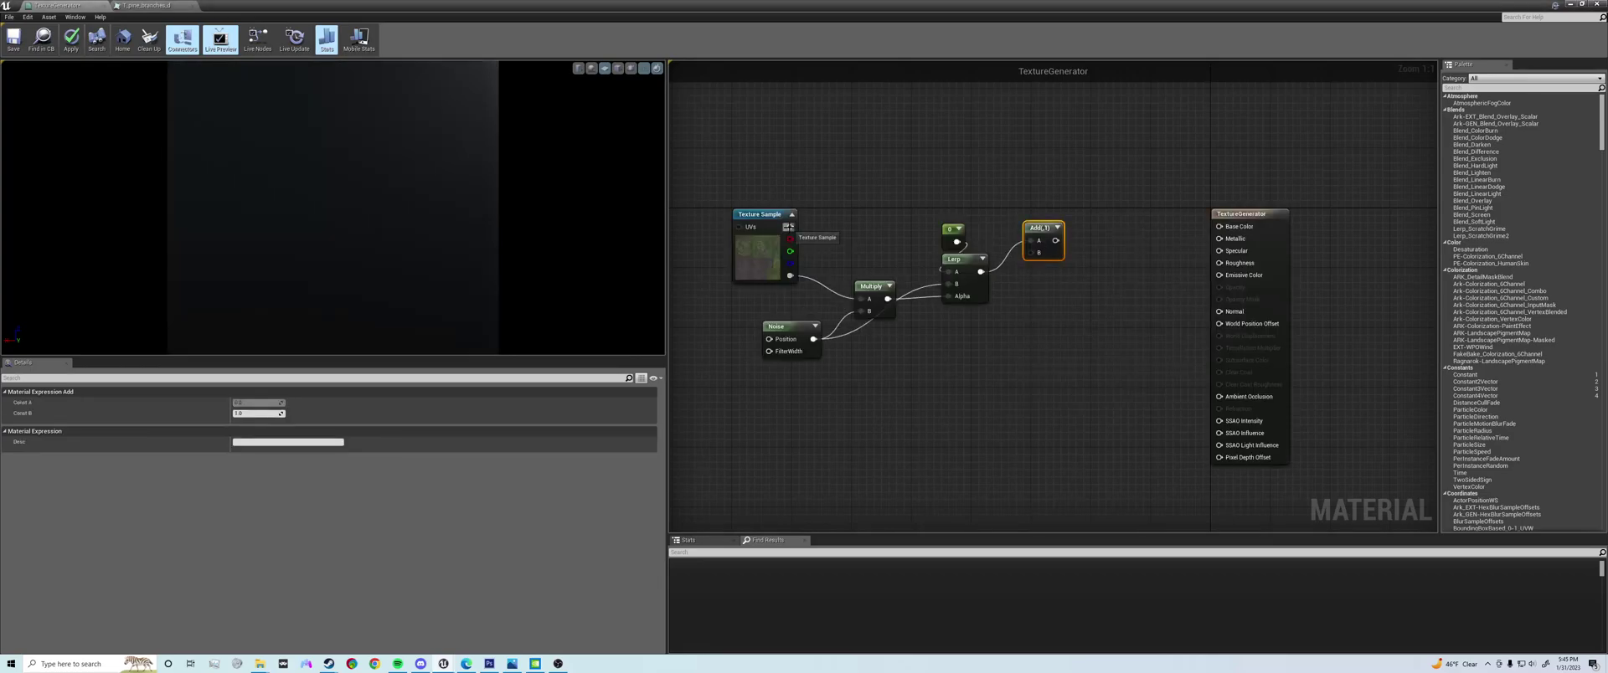
# - Wire the branch texture's RGB into the Add node's A and the Lerp into B, and preview the Add node
pyautogui.moveTo(1033, 241)
pyautogui.mouseDown()
pyautogui.moveTo(790, 227)
pyautogui.moveTo(1045, 224)
pyautogui.mouseUp()
pyautogui.rightClick(1045, 221)
pyautogui.click(1080, 234)
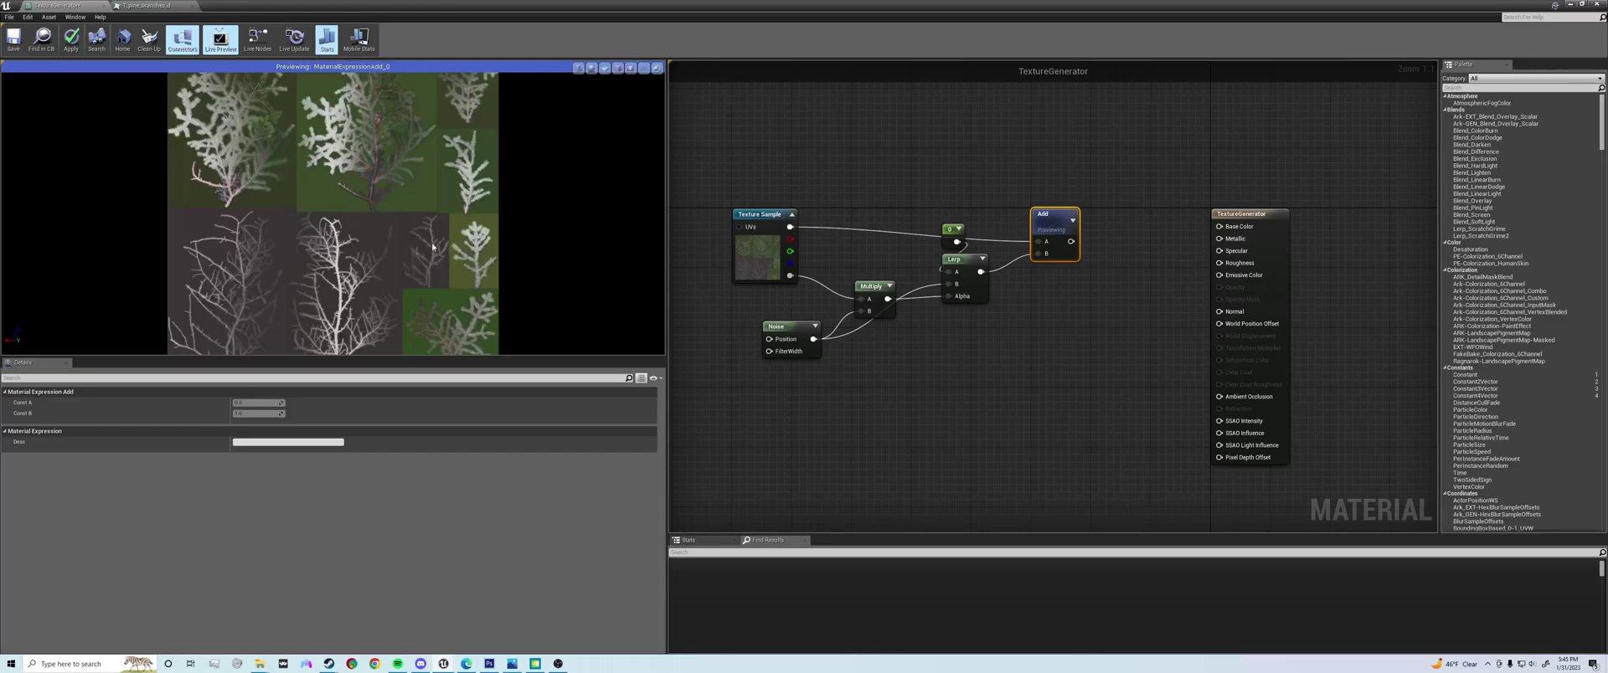
# - Shift the Noise node slightly, duplicate the Texture Sample below it, and assign the T_pine_branches_Mask texture to the copy
pyautogui.moveTo(778, 327); pyautogui.dragTo(791, 311)
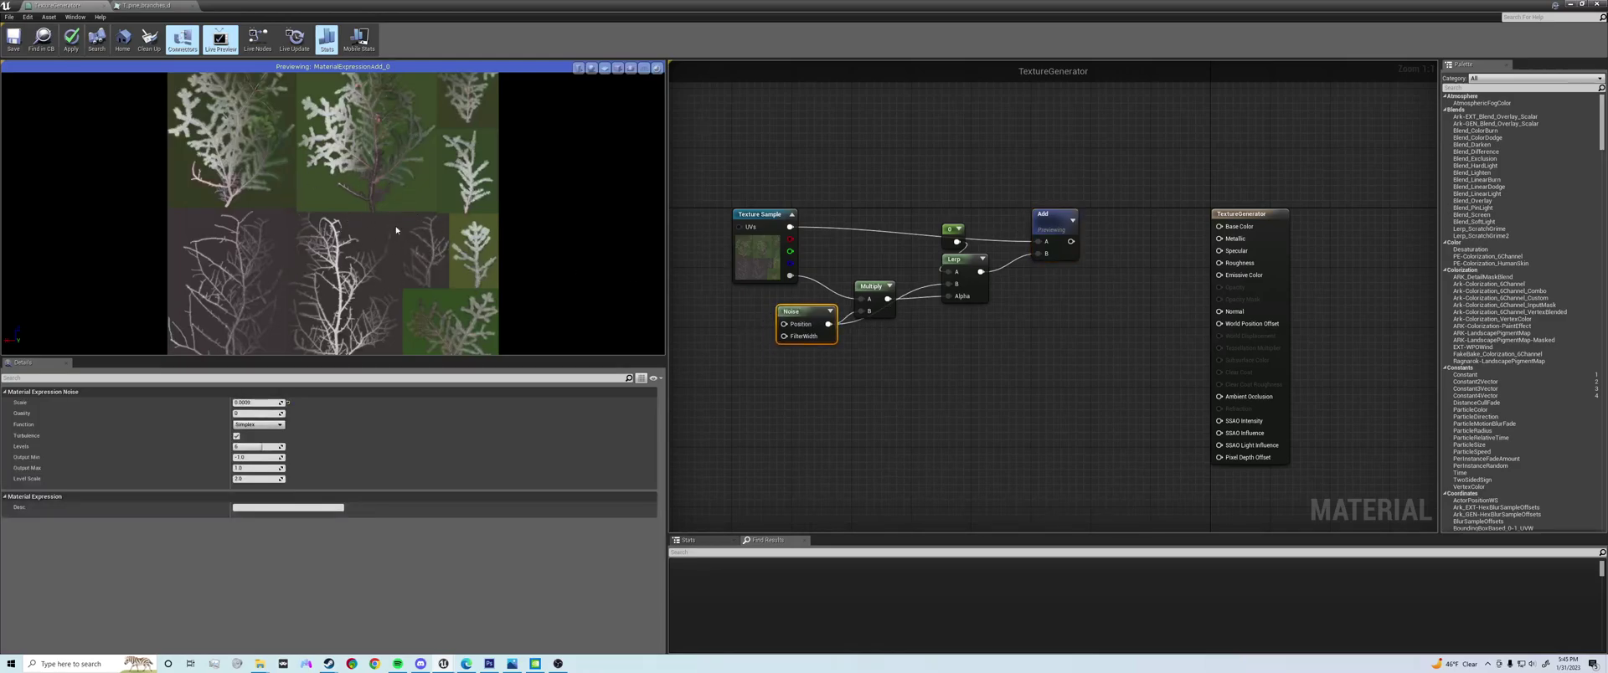
pyautogui.rightClick(746, 368)
pyautogui.press('Escape')
pyautogui.click(754, 409)
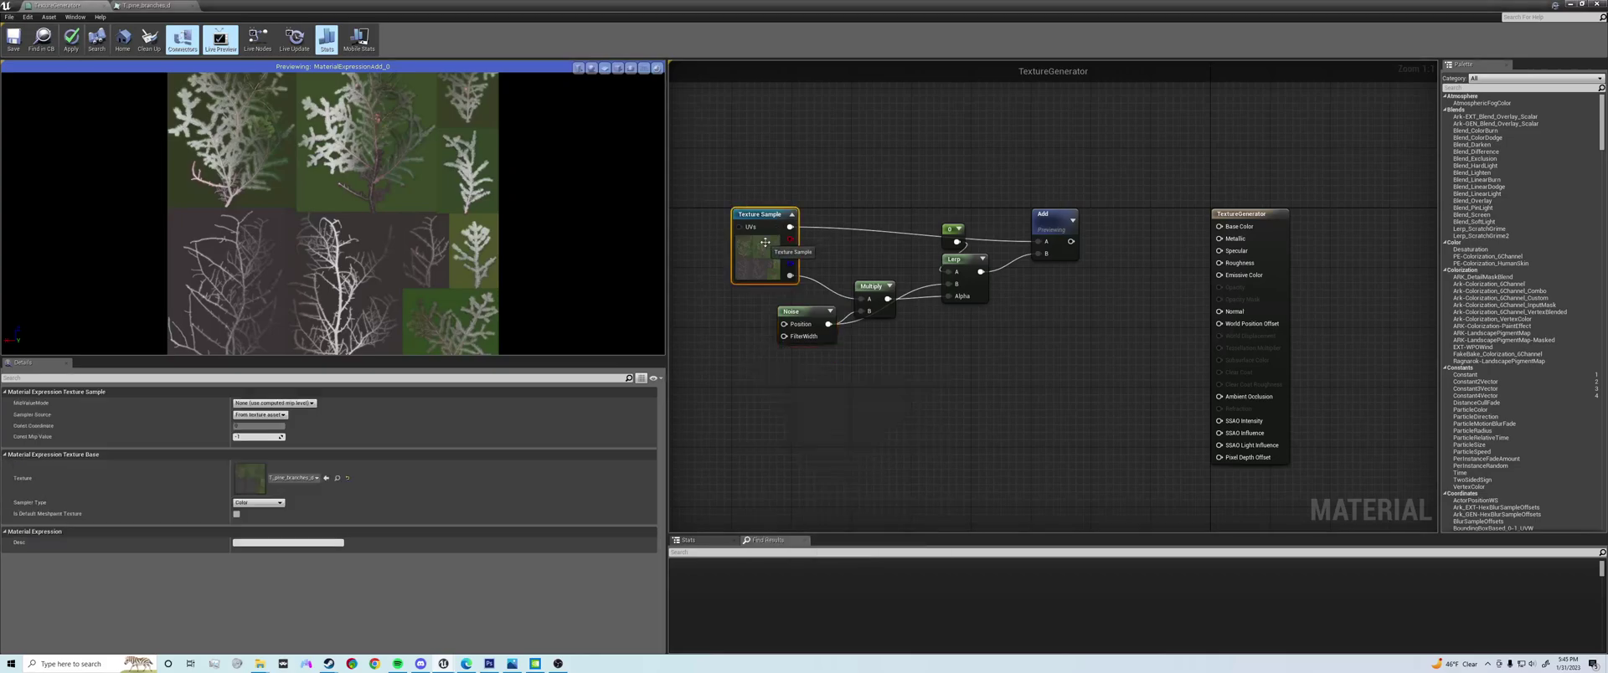
pyautogui.hotkey('ctrl', 'v')
pyautogui.moveTo(758, 400); pyautogui.dragTo(761, 366)
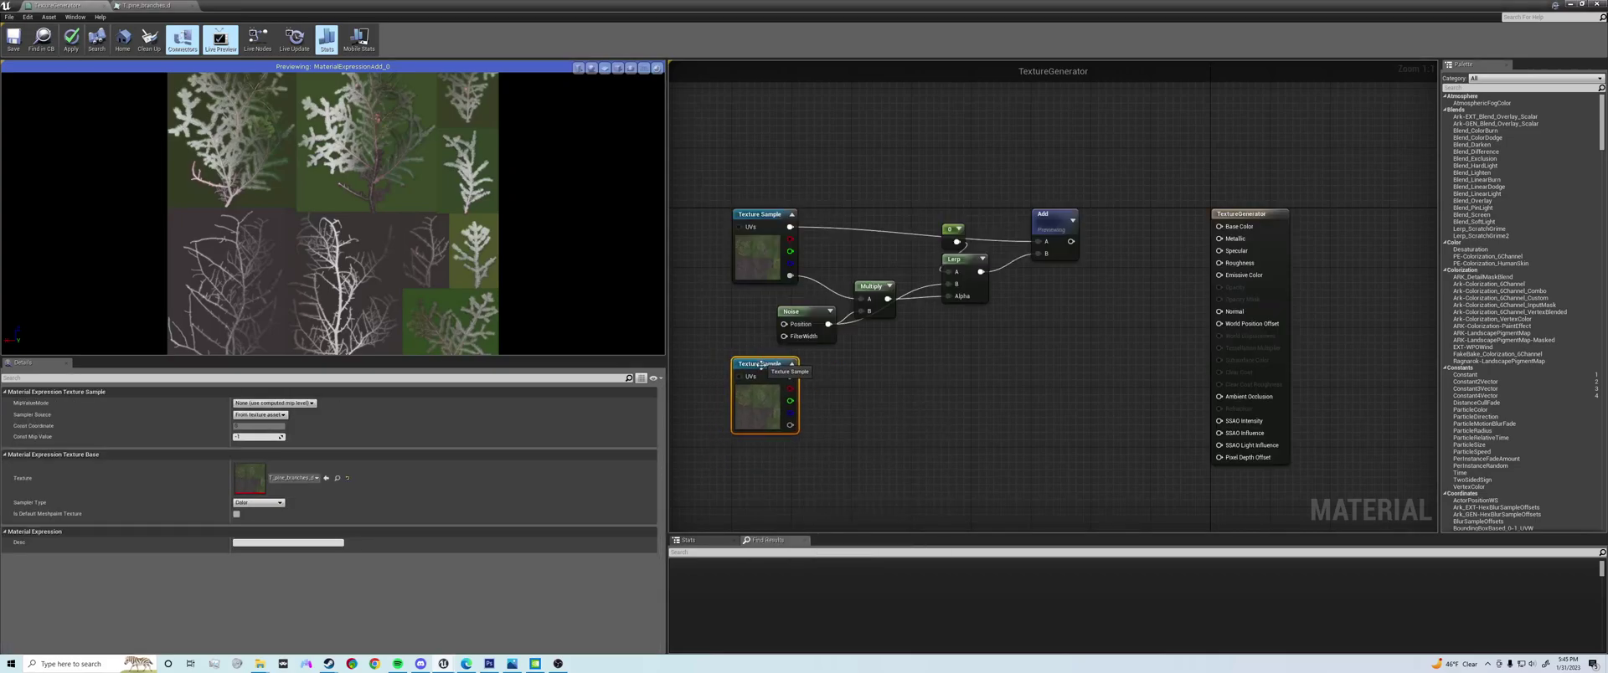
pyautogui.click(311, 475)
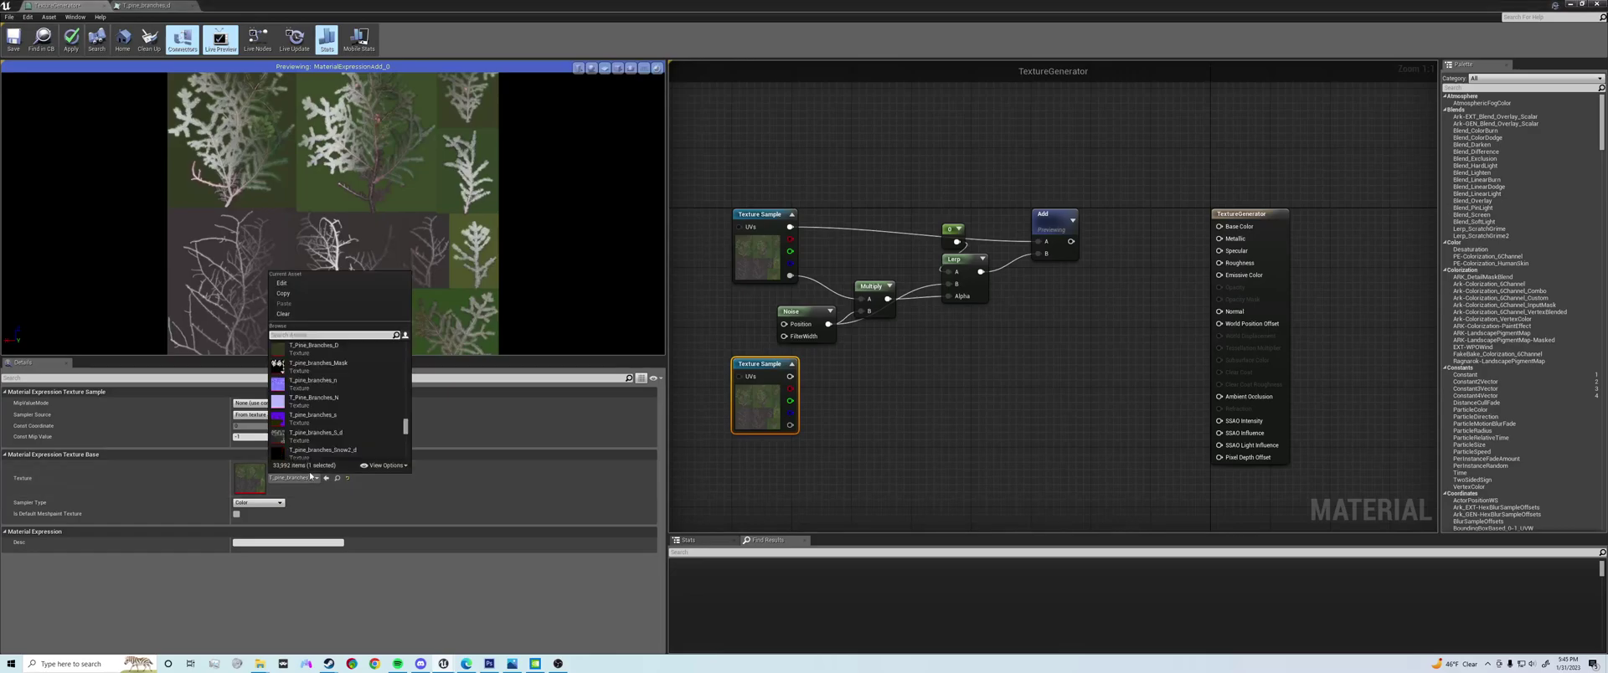
pyautogui.click(317, 365)
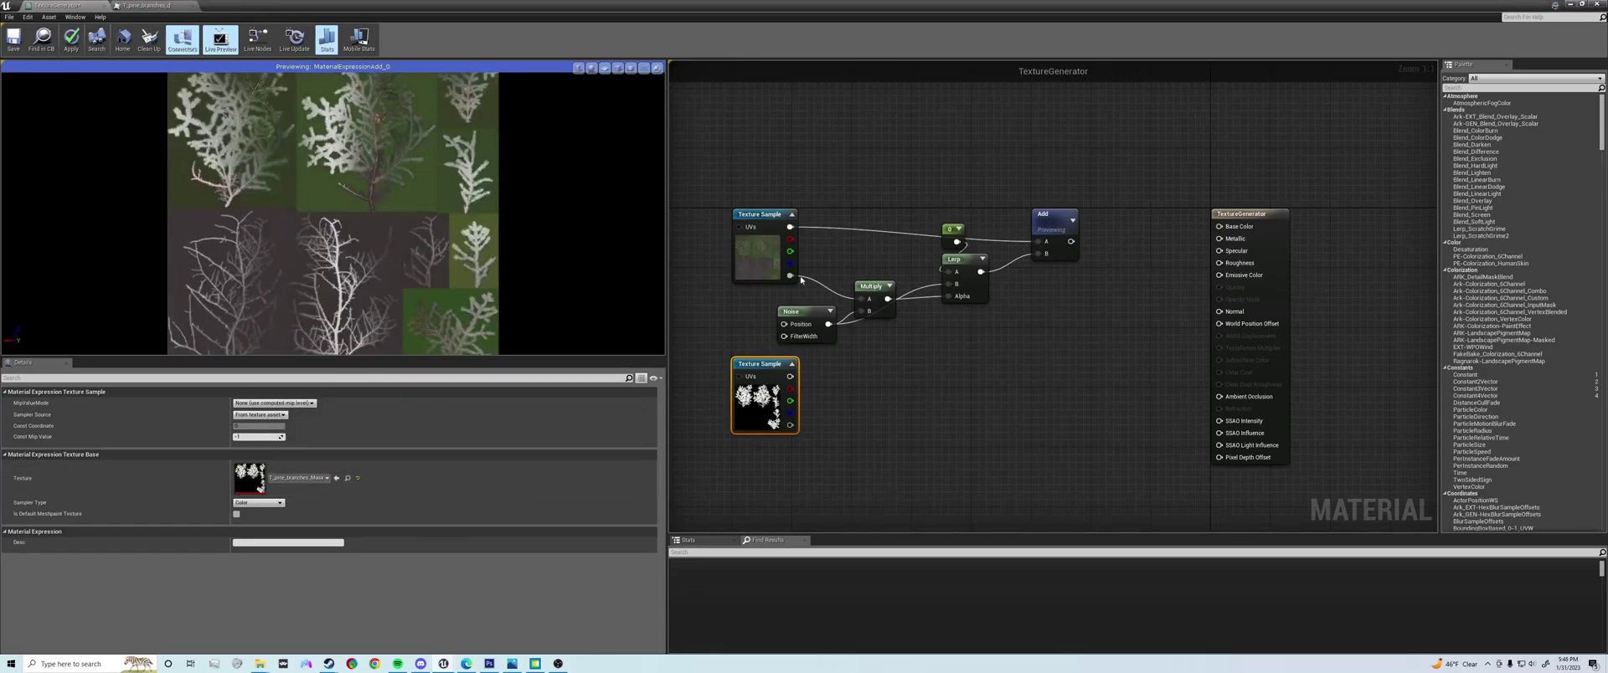
# - Try feeding Multiply's A from the mask texture's RGB and Lerp's B from the branch texture's alpha, and stop previewing Add
pyautogui.keyDown('ctrl'); pyautogui.moveTo(790, 276); pyautogui.dragTo(791, 376); pyautogui.keyUp('ctrl')
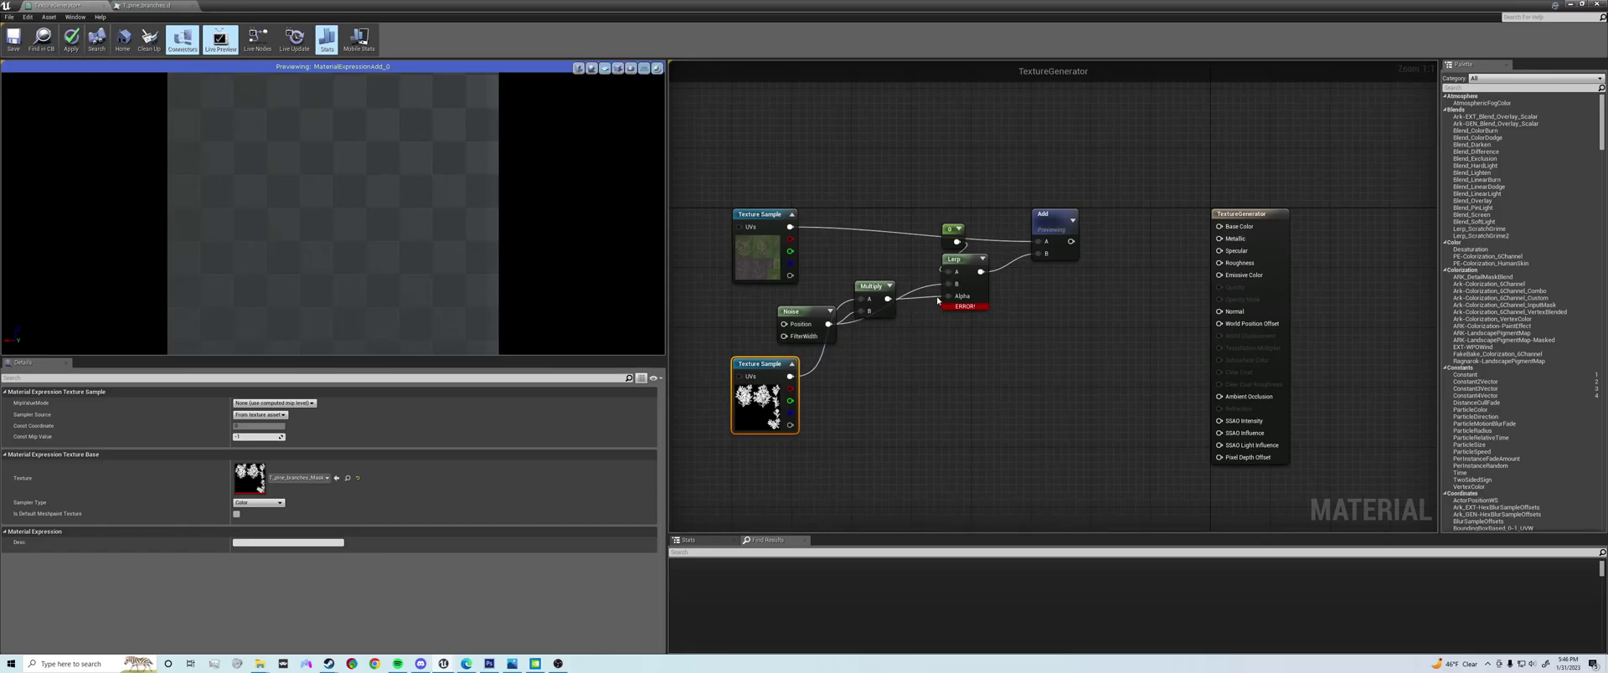
pyautogui.keyDown('ctrl'); pyautogui.moveTo(947, 295); pyautogui.dragTo(940, 343); pyautogui.keyUp('ctrl')
pyautogui.press('Escape')
pyautogui.moveTo(949, 284); pyautogui.dragTo(888, 345)
pyautogui.moveTo(949, 284); pyautogui.dragTo(792, 278)
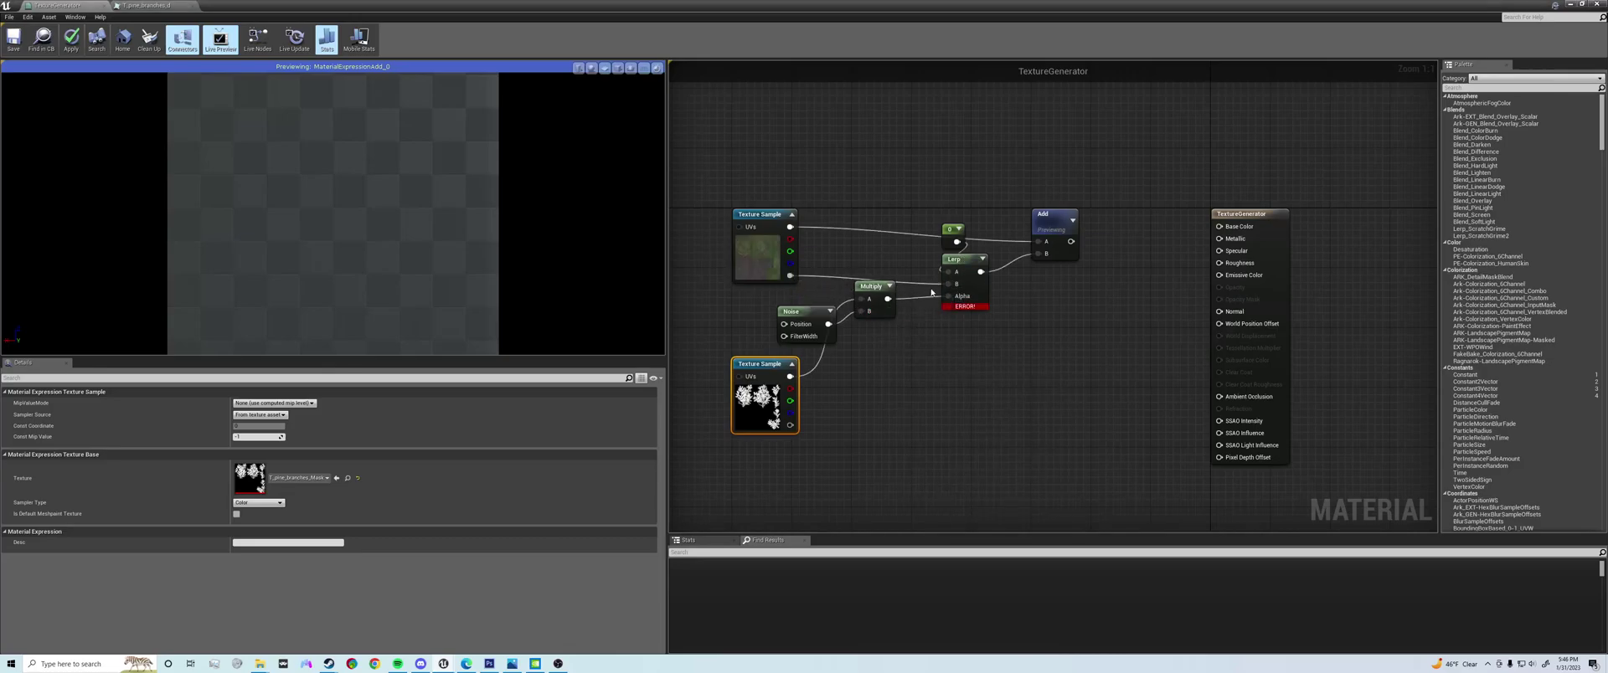
pyautogui.click(1048, 220)
pyautogui.rightClick(1049, 216)
pyautogui.click(1054, 221)
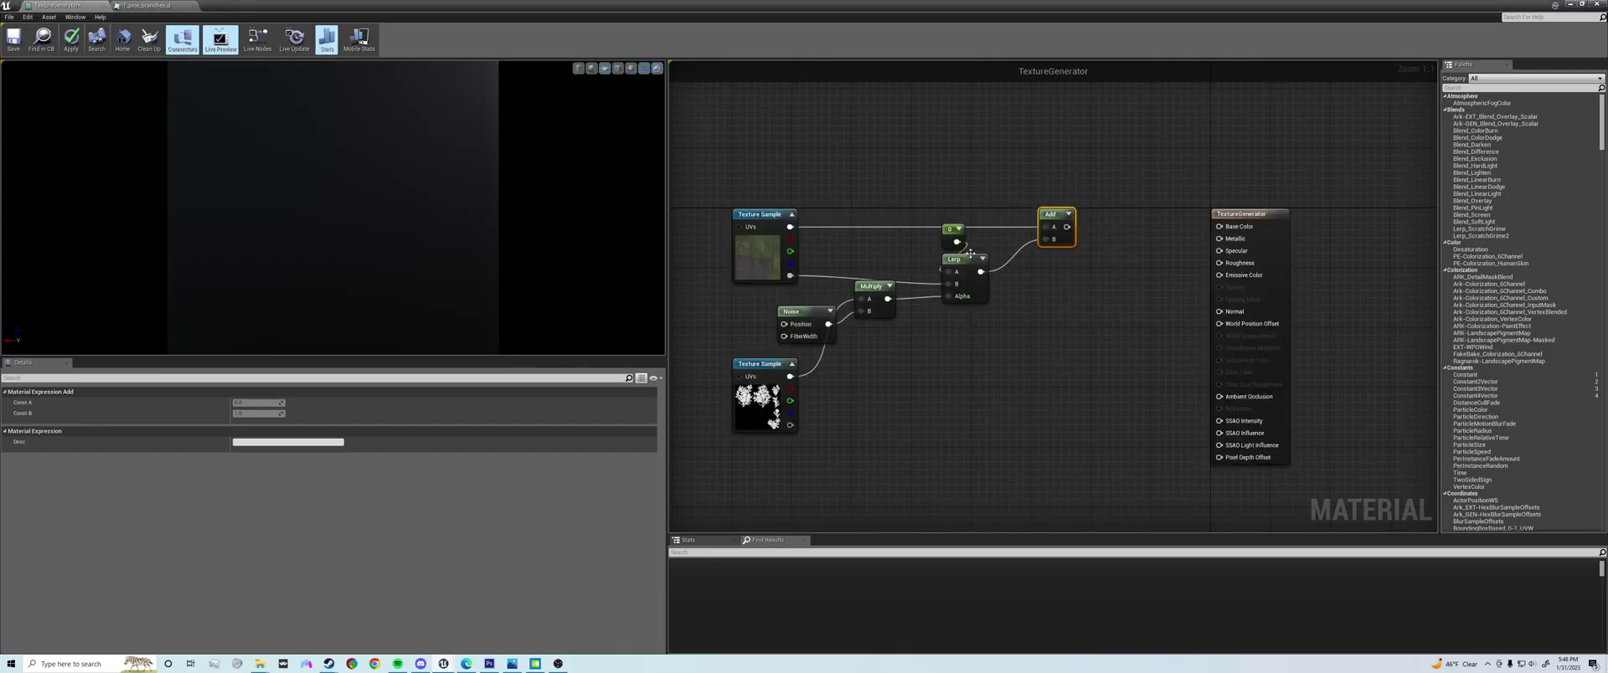
# - Reconnect Multiply's A to the branch texture's alpha and Lerp's B to Noise, and preview the Add node
pyautogui.moveTo(971, 257); pyautogui.dragTo(977, 258)
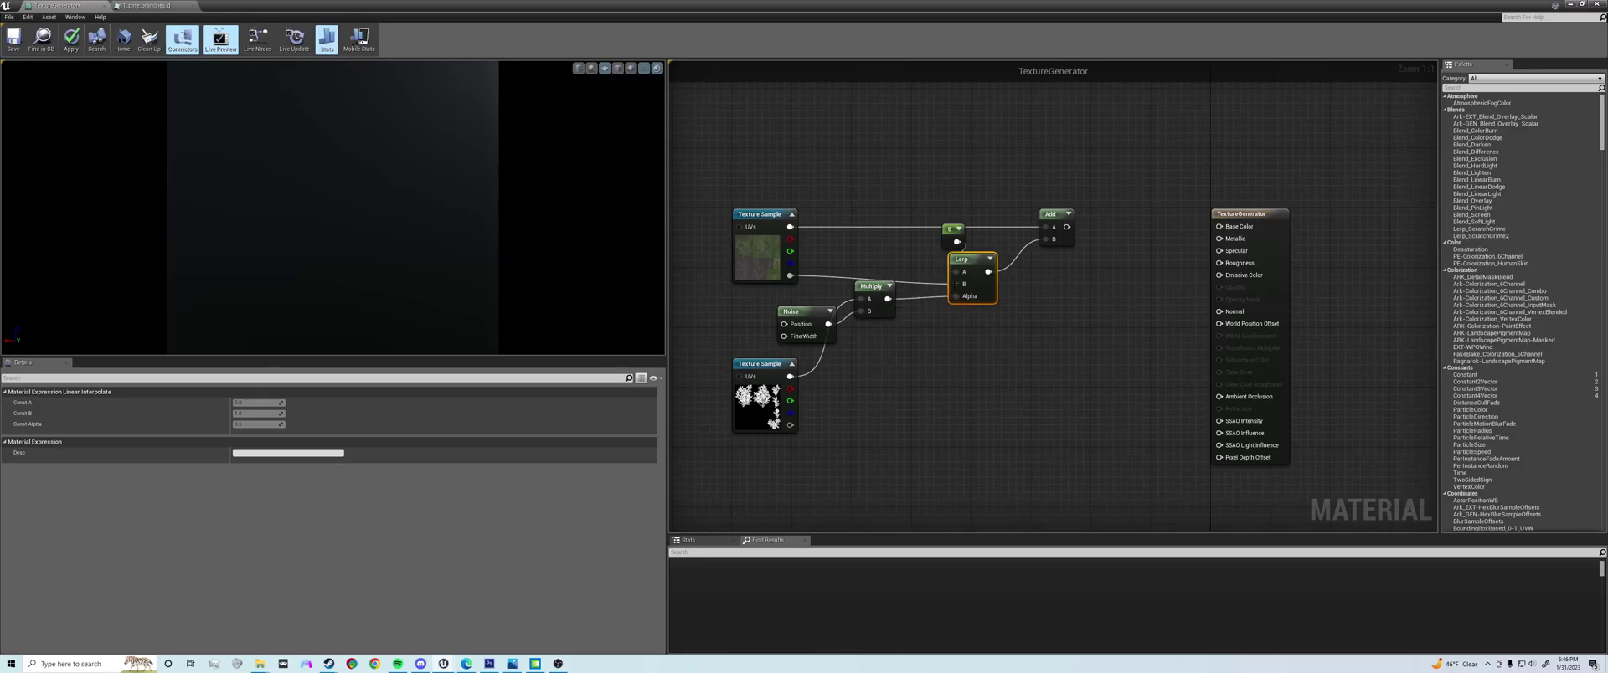
pyautogui.moveTo(862, 299); pyautogui.dragTo(790, 277)
pyautogui.moveTo(955, 284); pyautogui.dragTo(828, 324)
pyautogui.rightClick(1050, 222)
pyautogui.click(1081, 234)
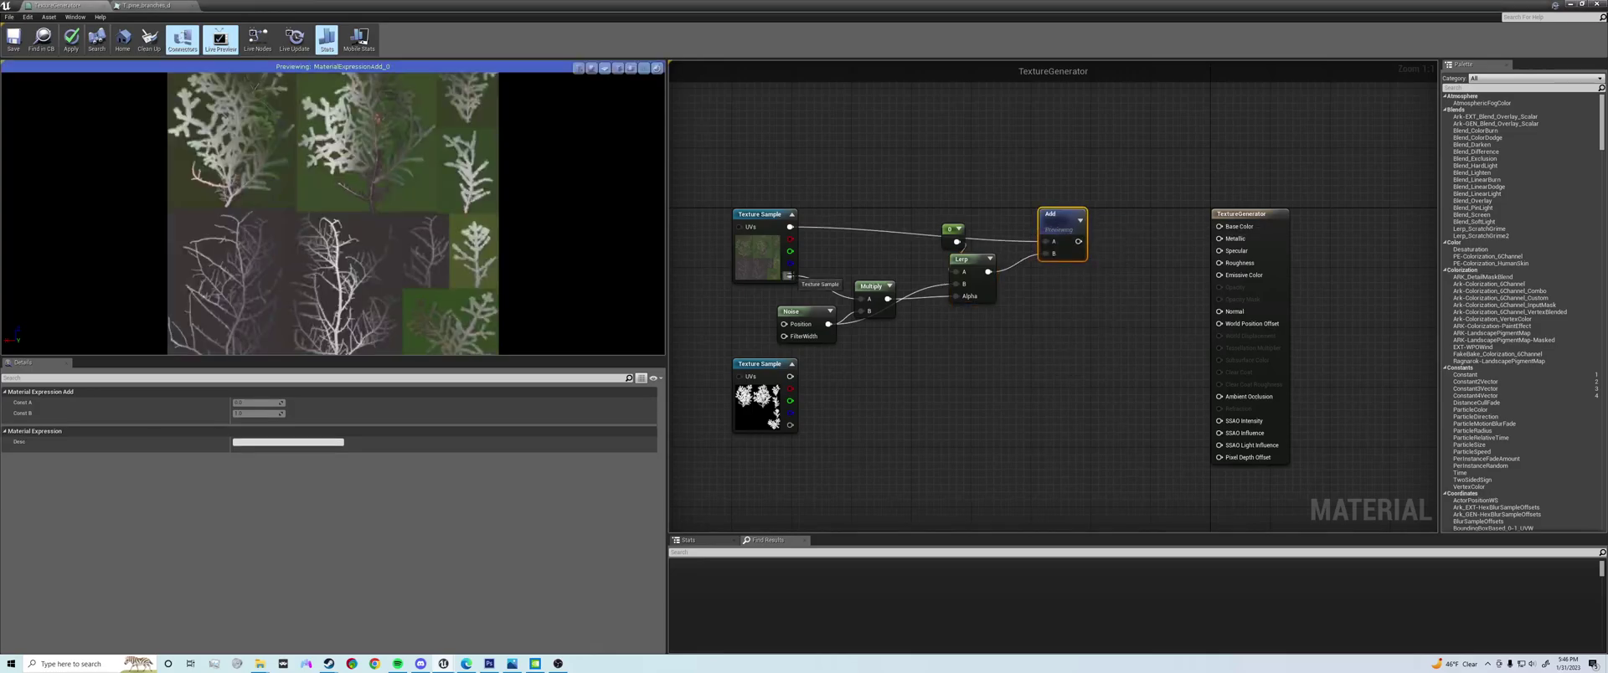
# - Try moving the branch texture's alpha connection to the mask texture's RGB output, and move it back
pyautogui.moveTo(788, 275)
pyautogui.mouseDown()
pyautogui.moveTo(804, 419)
pyautogui.moveTo(793, 382)
pyautogui.mouseUp()
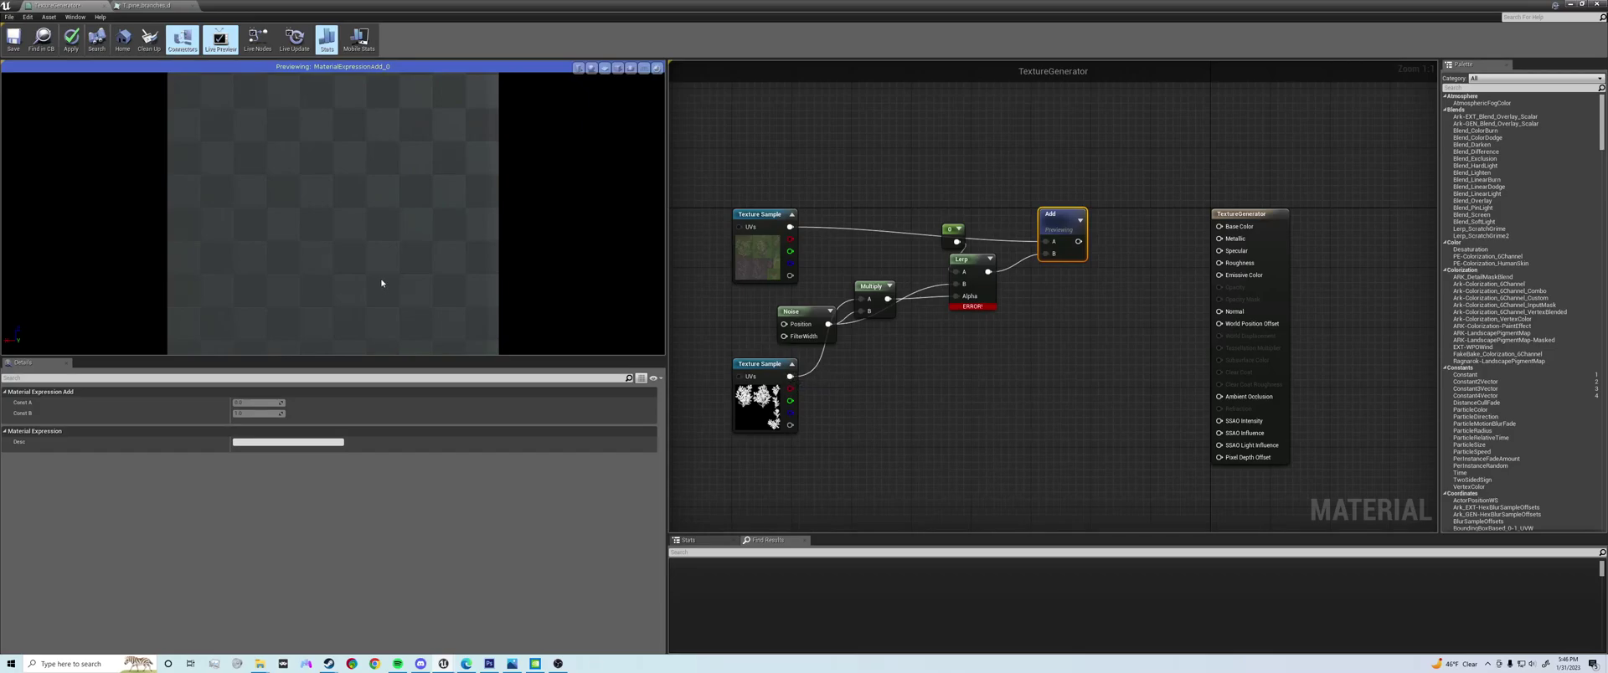
pyautogui.keyDown('ctrl'); pyautogui.moveTo(790, 377); pyautogui.dragTo(790, 276); pyautogui.keyUp('ctrl')
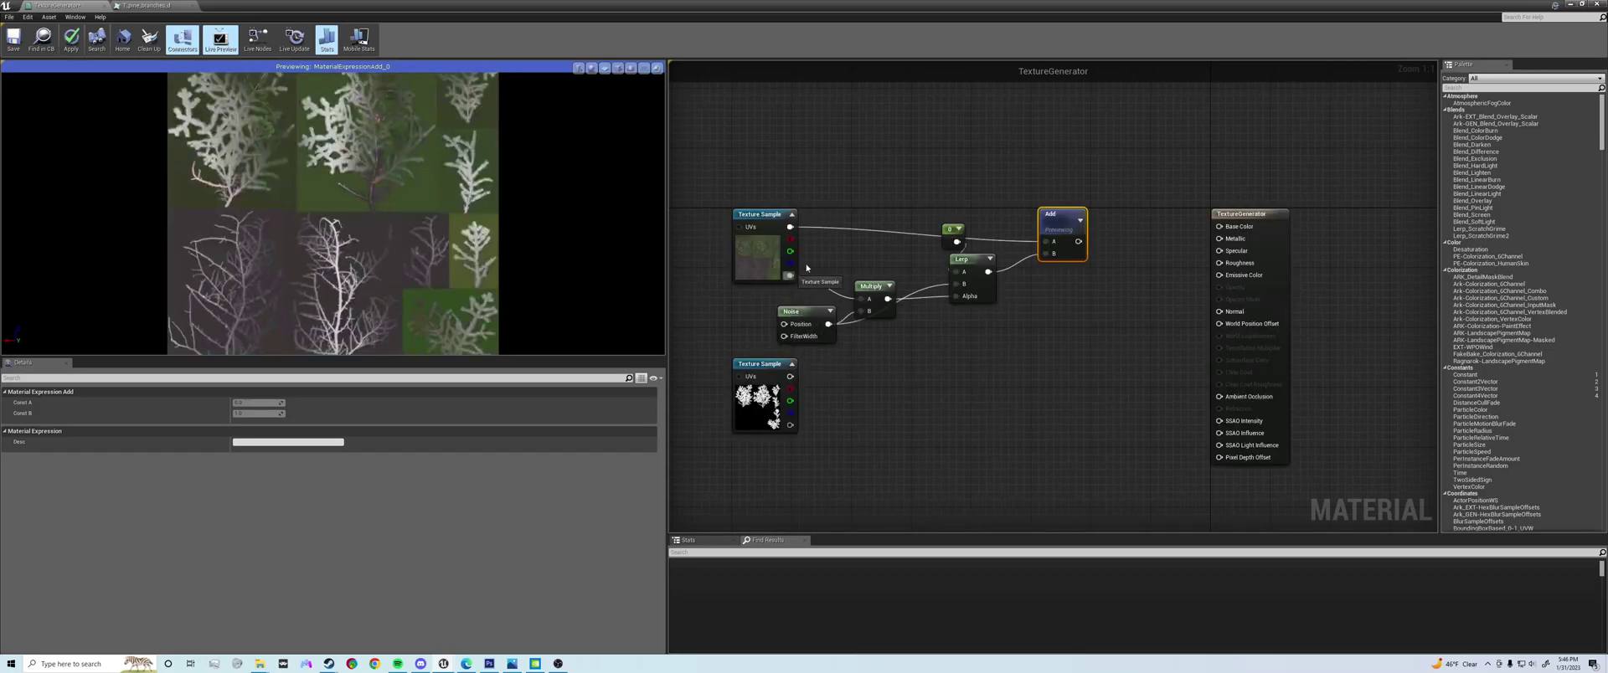
# - Tidy the graph by raising the Add node and placing the Noise node directly under the branch Texture Sample, keeping their connections
pyautogui.moveTo(1056, 222); pyautogui.dragTo(1081, 224)
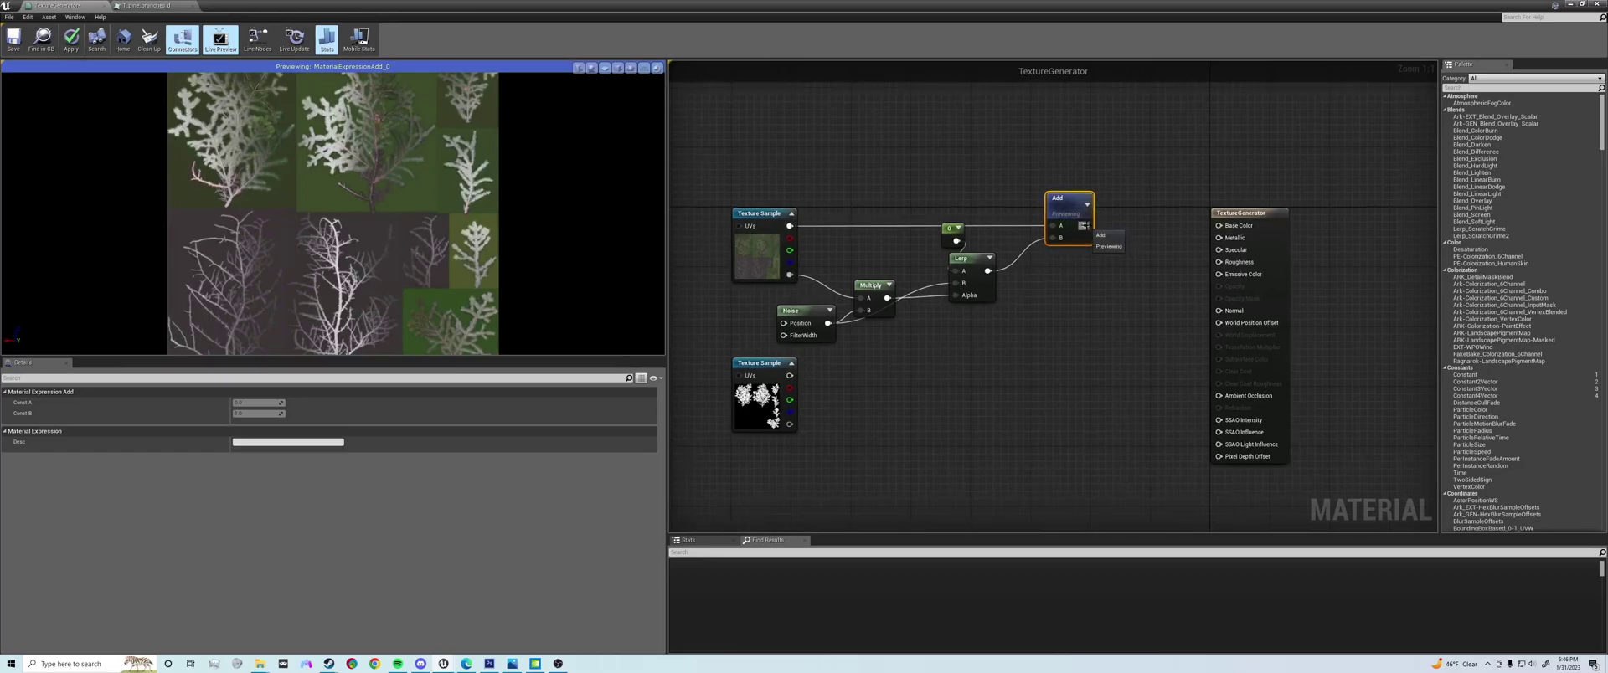
pyautogui.rightClick(1084, 226)
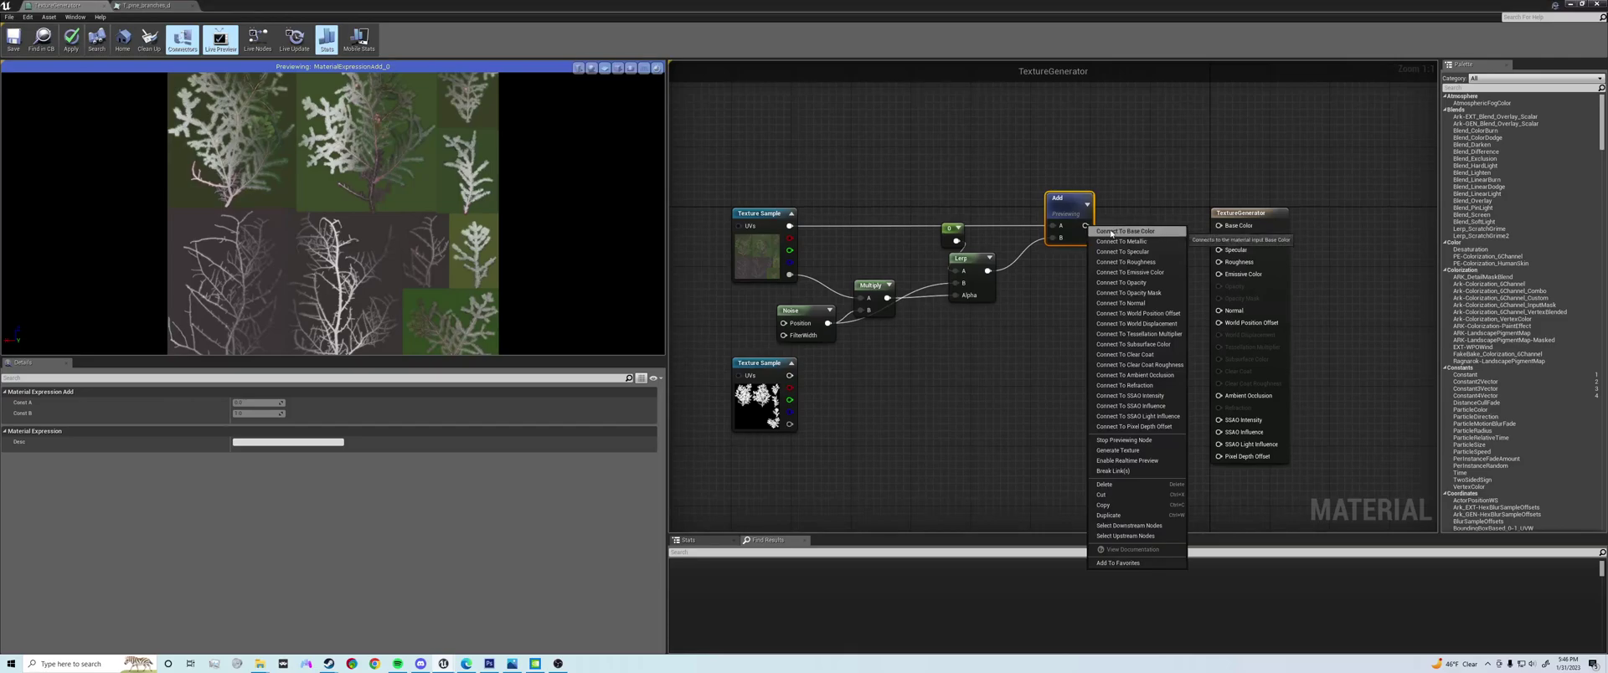
pyautogui.moveTo(799, 310); pyautogui.dragTo(766, 295)
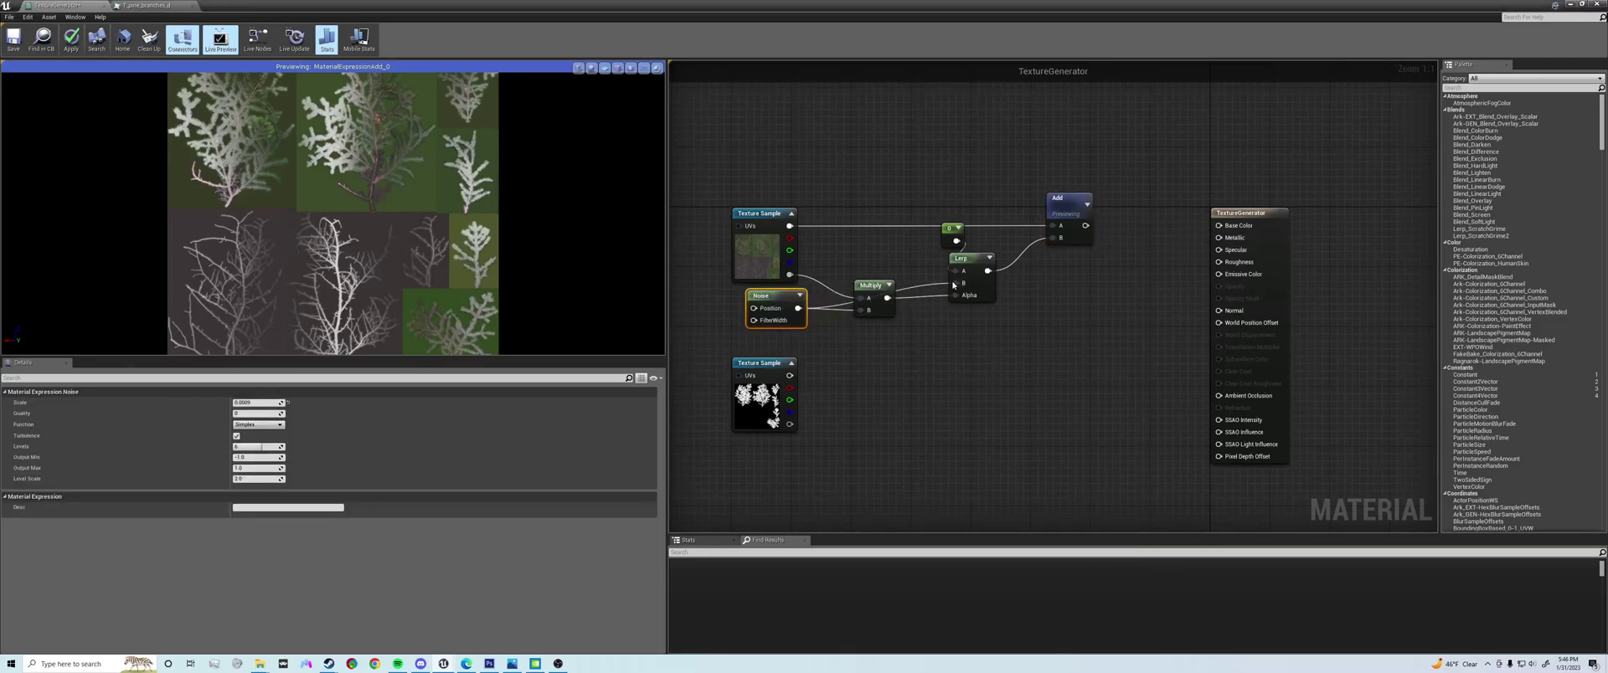
pyautogui.moveTo(953, 285); pyautogui.dragTo(796, 314)
pyautogui.keyDown('ctrl'); pyautogui.moveTo(954, 296); pyautogui.dragTo(800, 312); pyautogui.keyUp('ctrl')
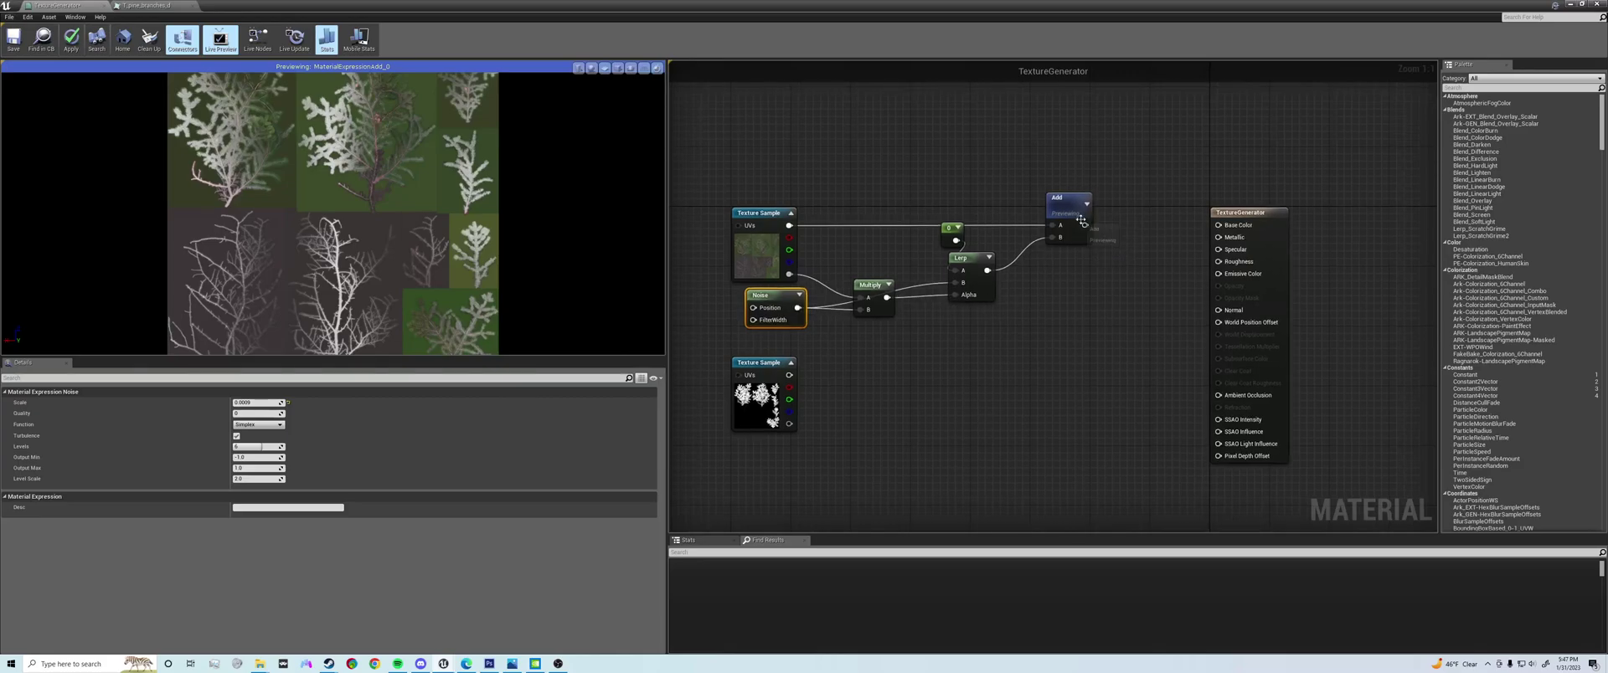
# - Connect the Add node's output to the material's Base Color and stop previewing the node
pyautogui.rightClick(1085, 228)
pyautogui.click(1088, 235)
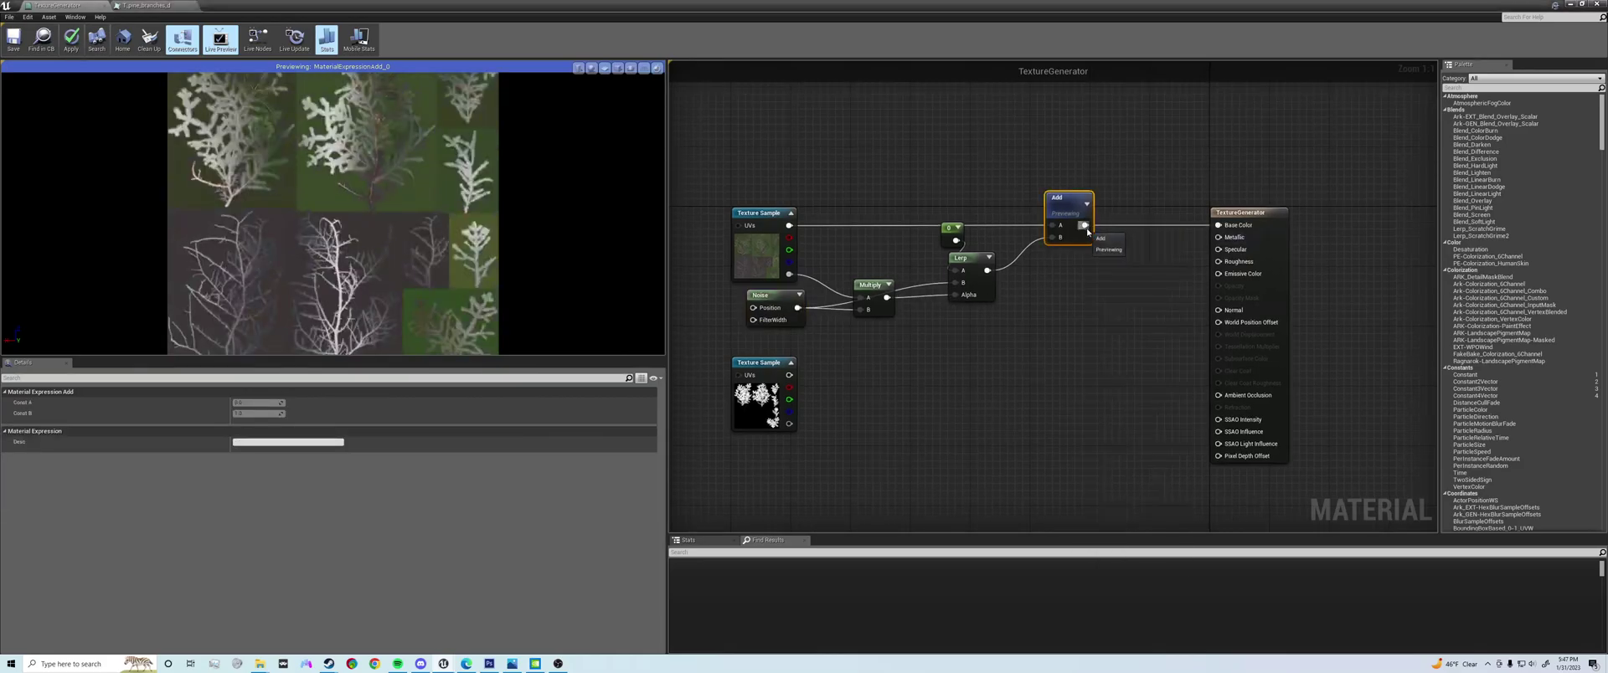
pyautogui.rightClick(1073, 195)
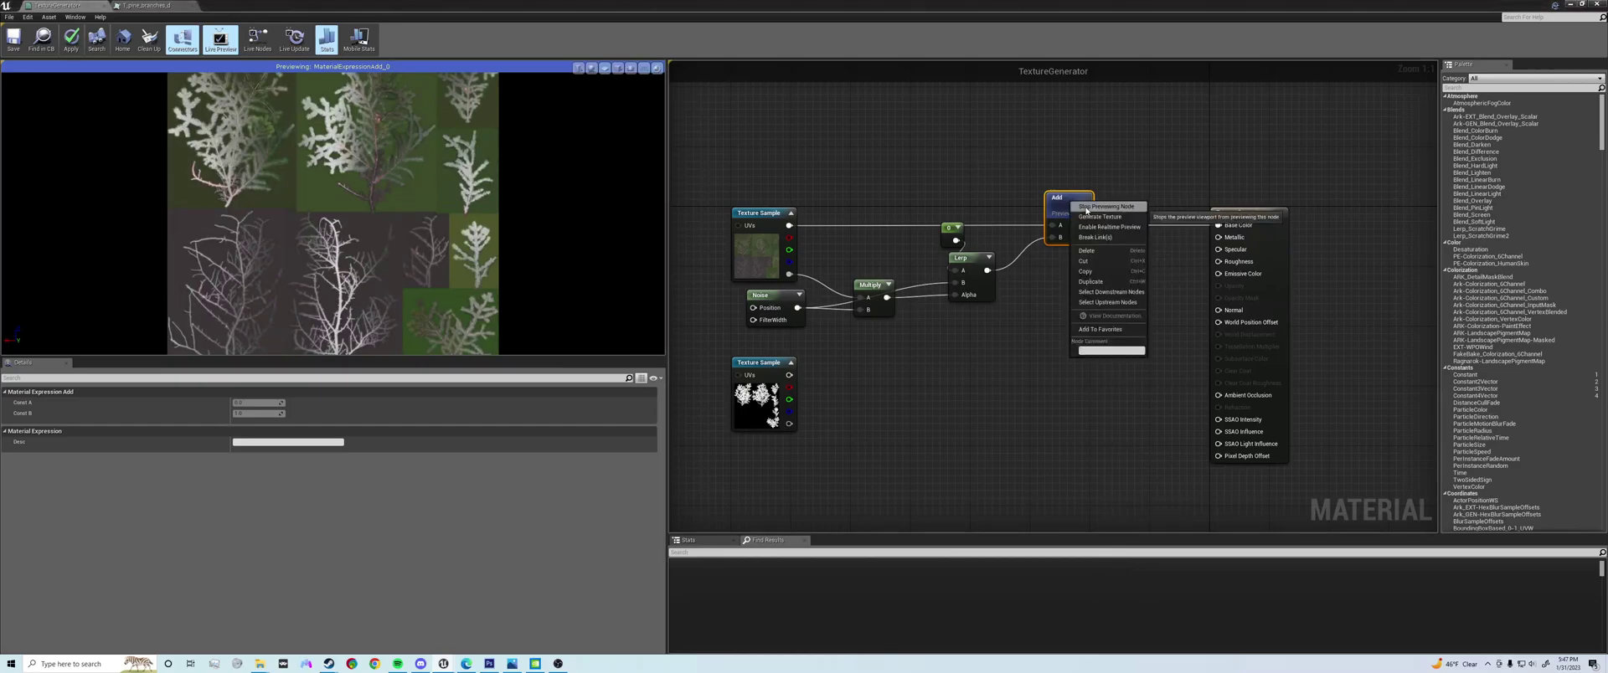
pyautogui.click(1087, 210)
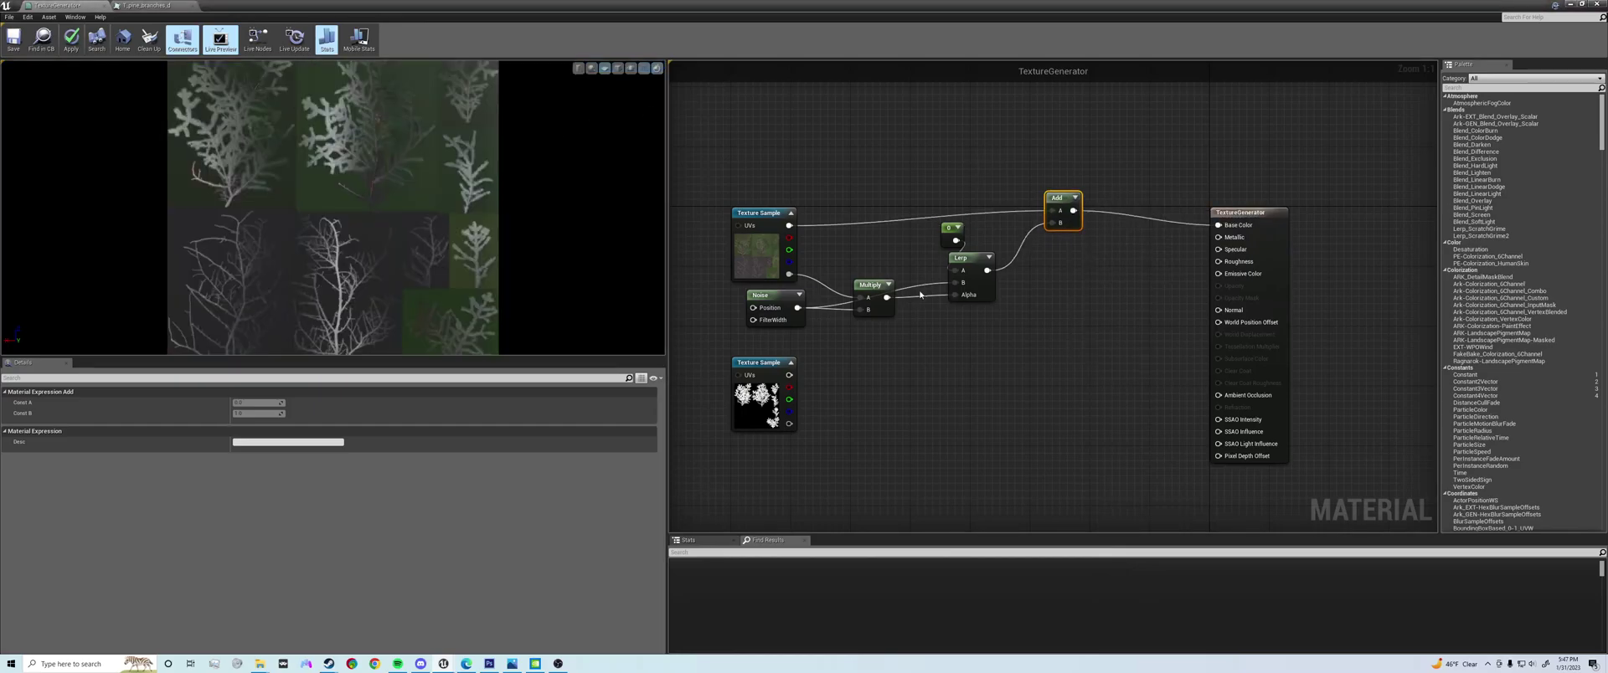
# - Set the material's Blend Mode to Masked and Shading Model to Two Sided Foliage, and enable Two Sided
pyautogui.click(1016, 387)
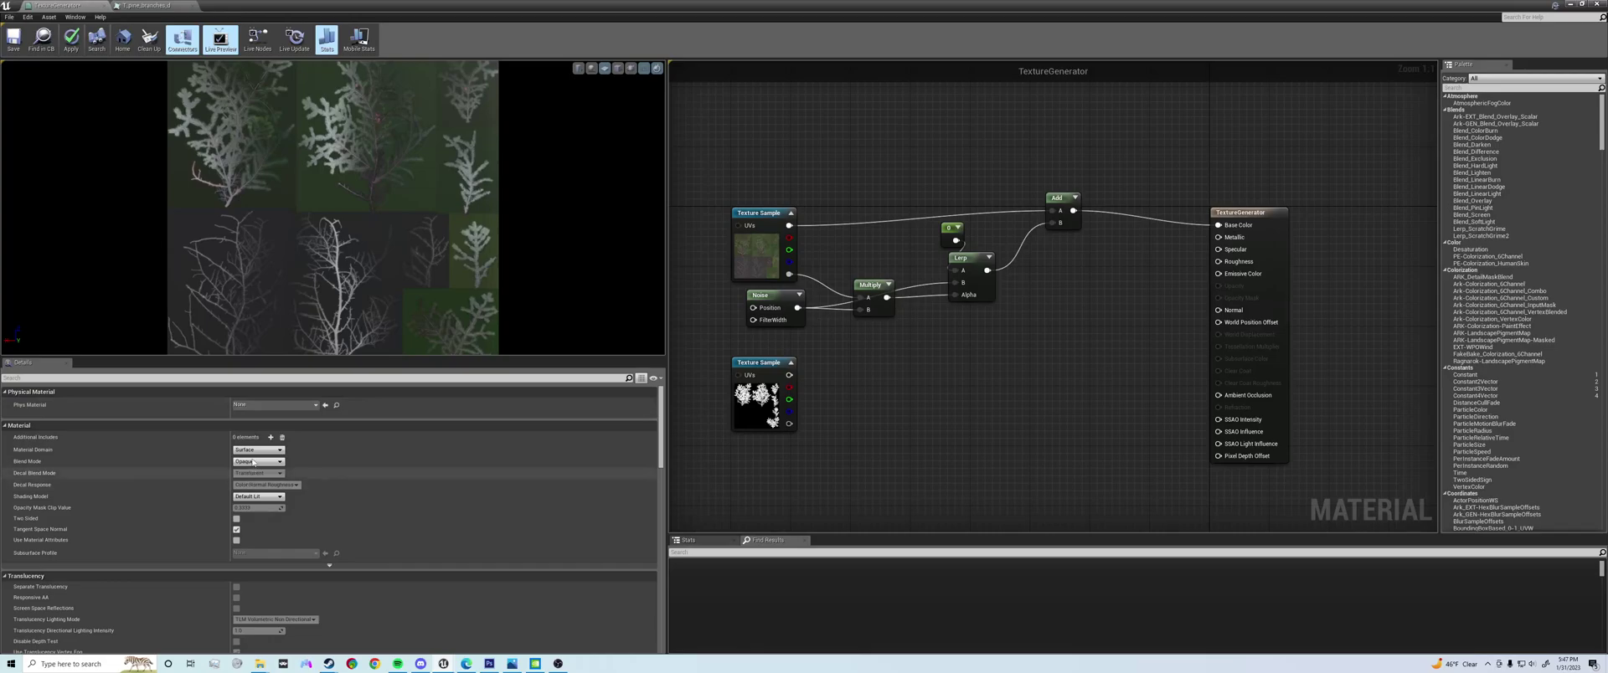
pyautogui.click(257, 461)
pyautogui.click(252, 475)
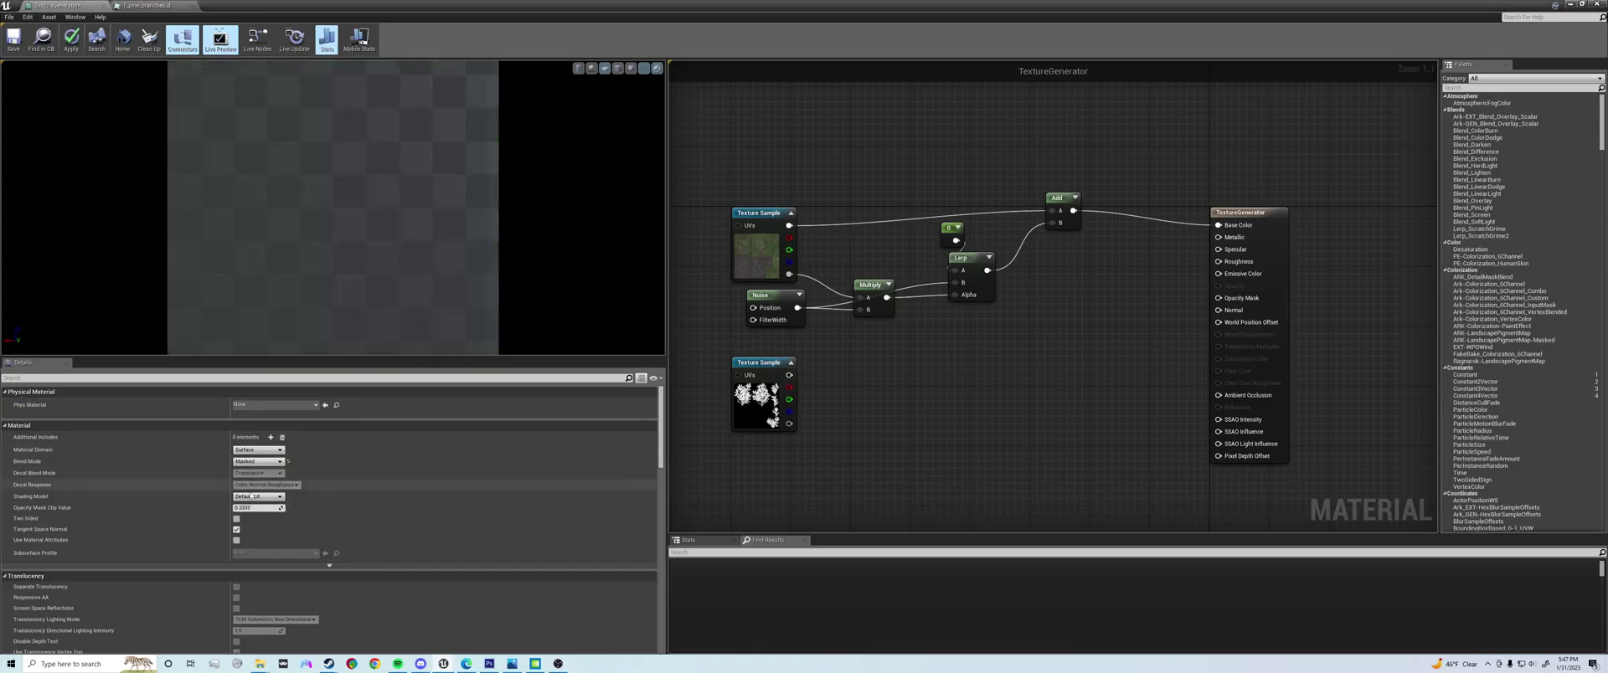
pyautogui.click(257, 496)
pyautogui.click(255, 541)
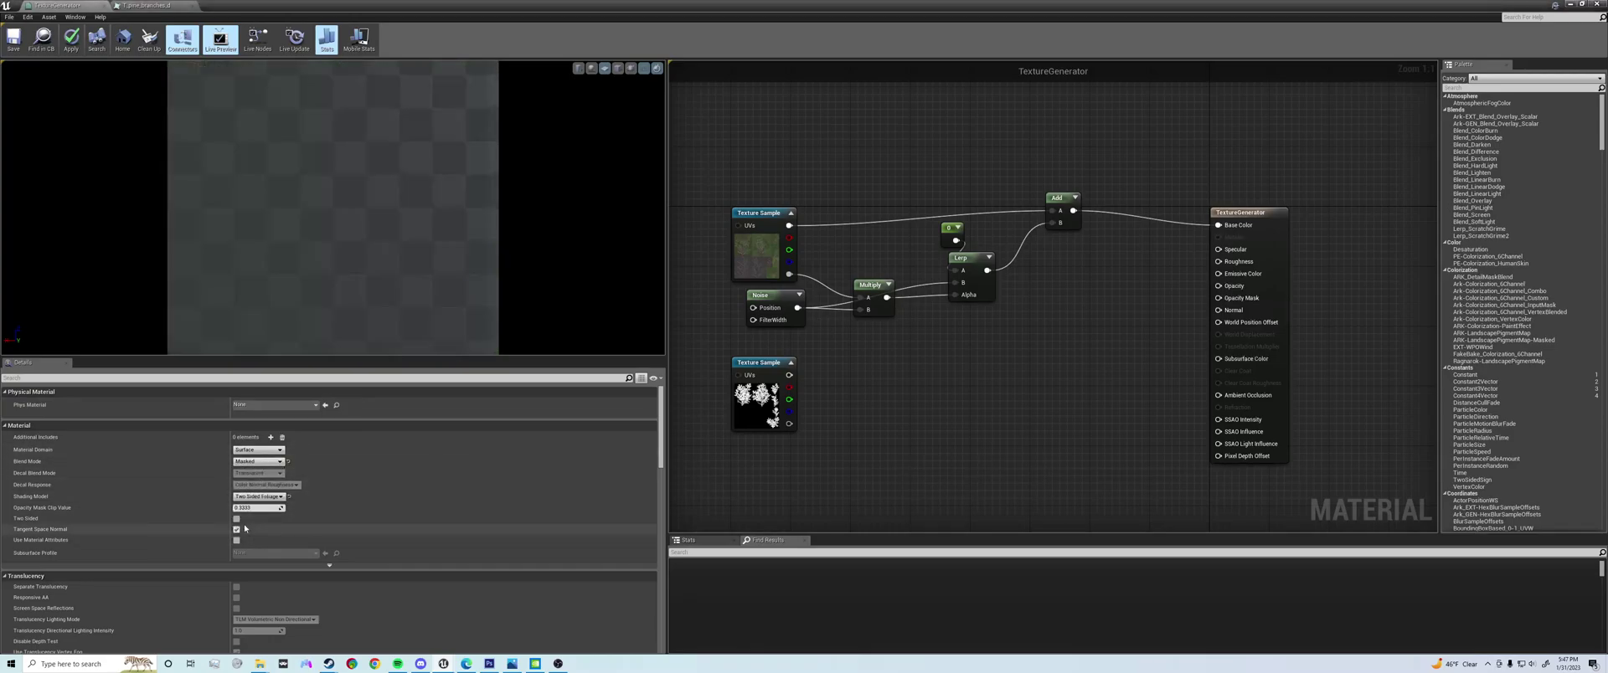
pyautogui.click(237, 519)
# - Connect the branch texture's alpha to the Opacity Mask and save the material
pyautogui.moveTo(789, 274); pyautogui.dragTo(1219, 298)
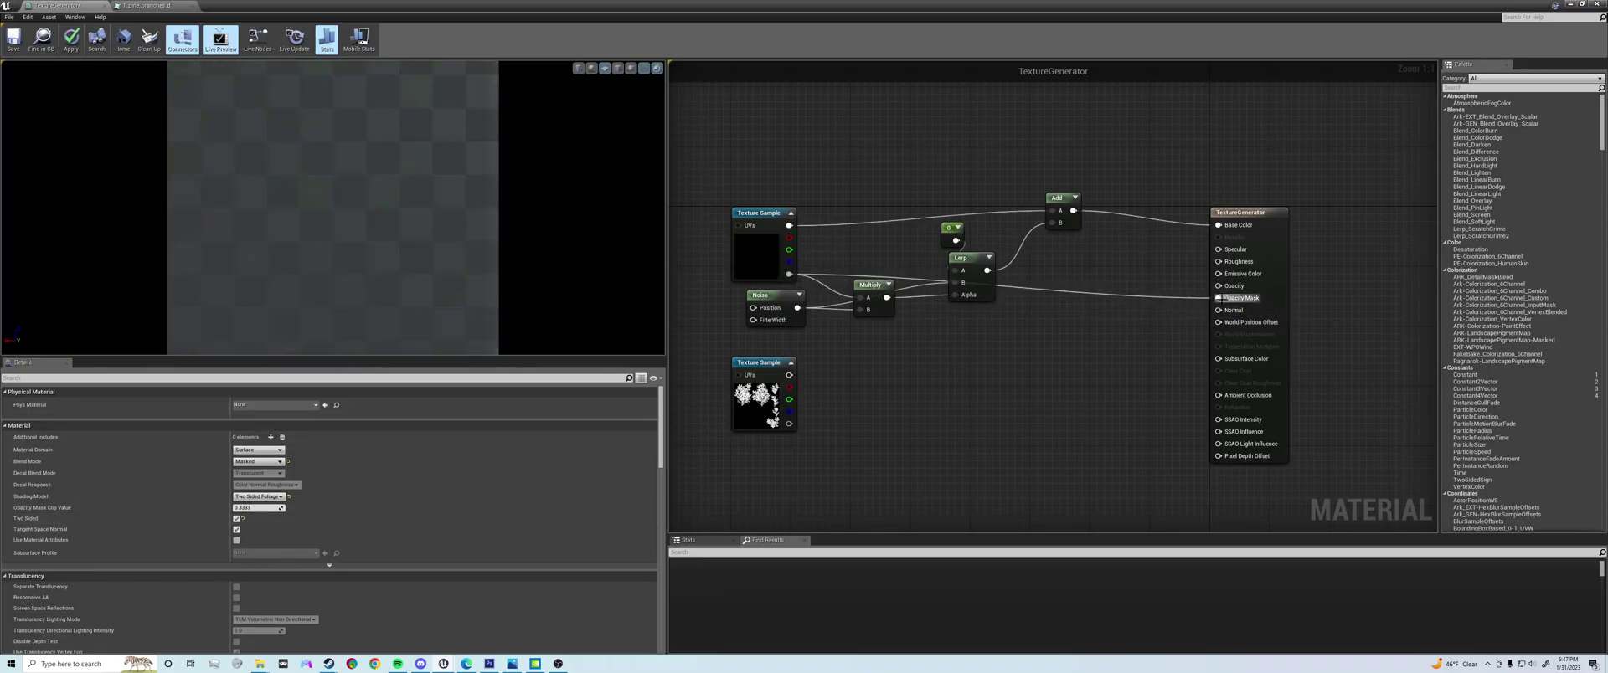
pyautogui.moveTo(362, 199)
pyautogui.mouseDown()
pyautogui.moveTo(382, 199)
pyautogui.moveTo(361, 200)
pyautogui.mouseUp()
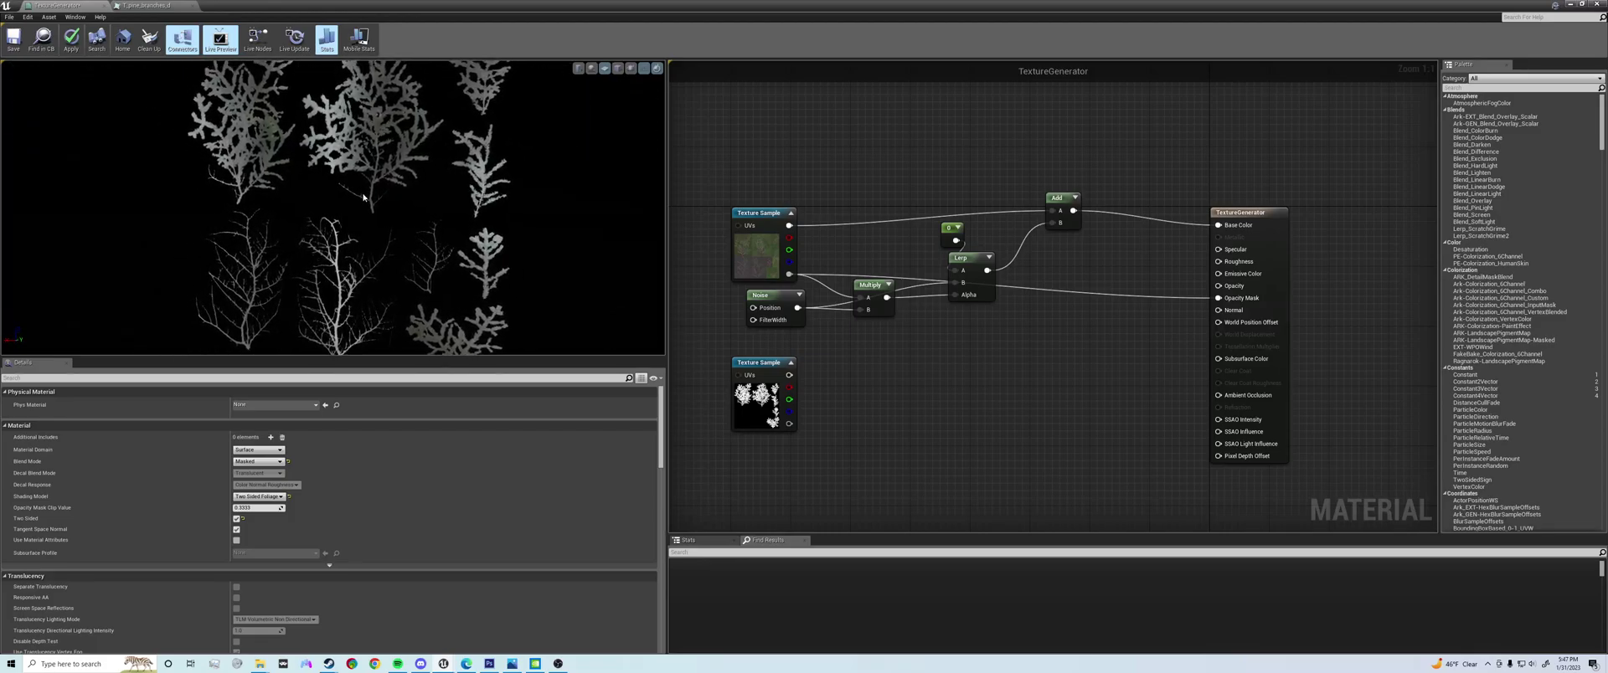
pyautogui.click(123, 39)
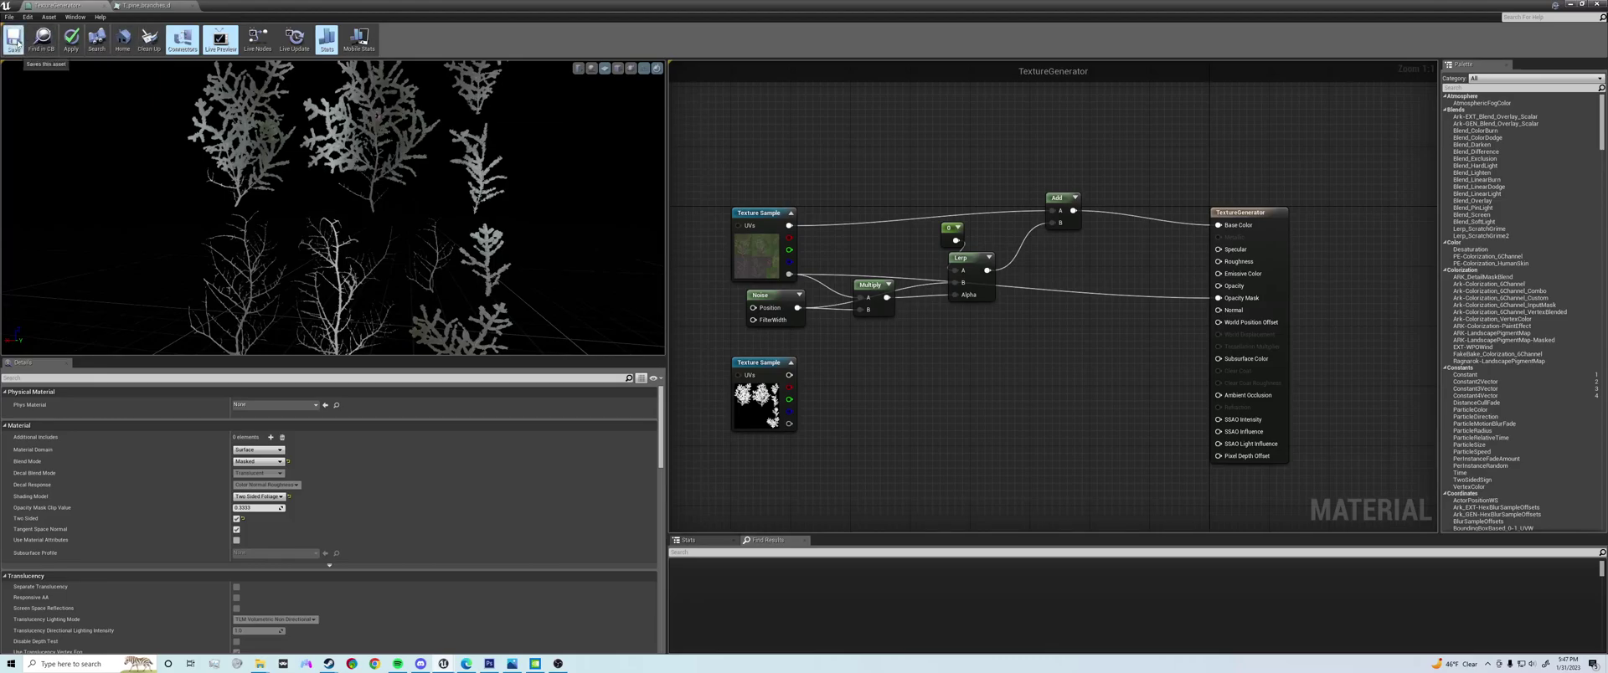
pyautogui.click(14, 40)
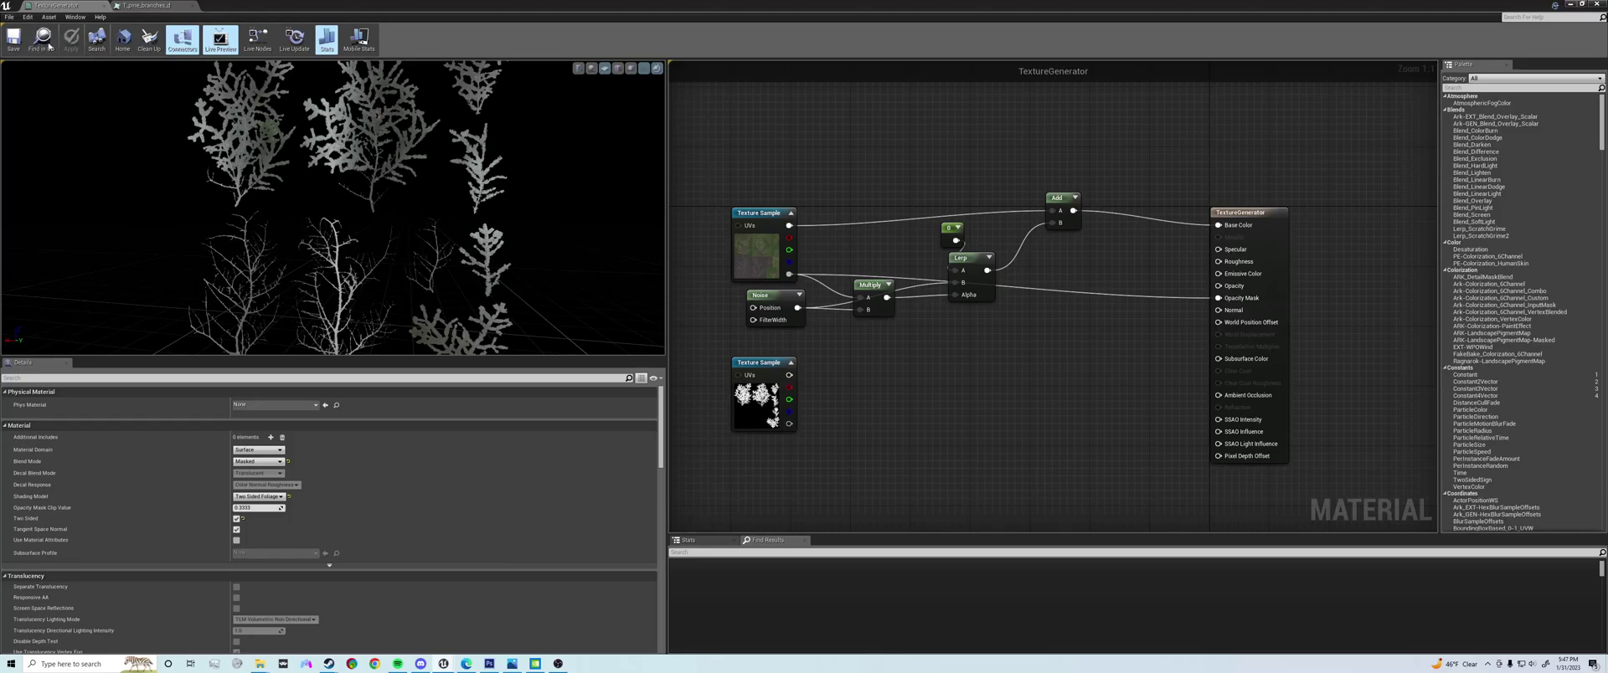
# - Return to the level editor and assign the TextureGenerator material to Element 0 of the plain green pine tree
pyautogui.click(1572, 4)
pyautogui.click(688, 294)
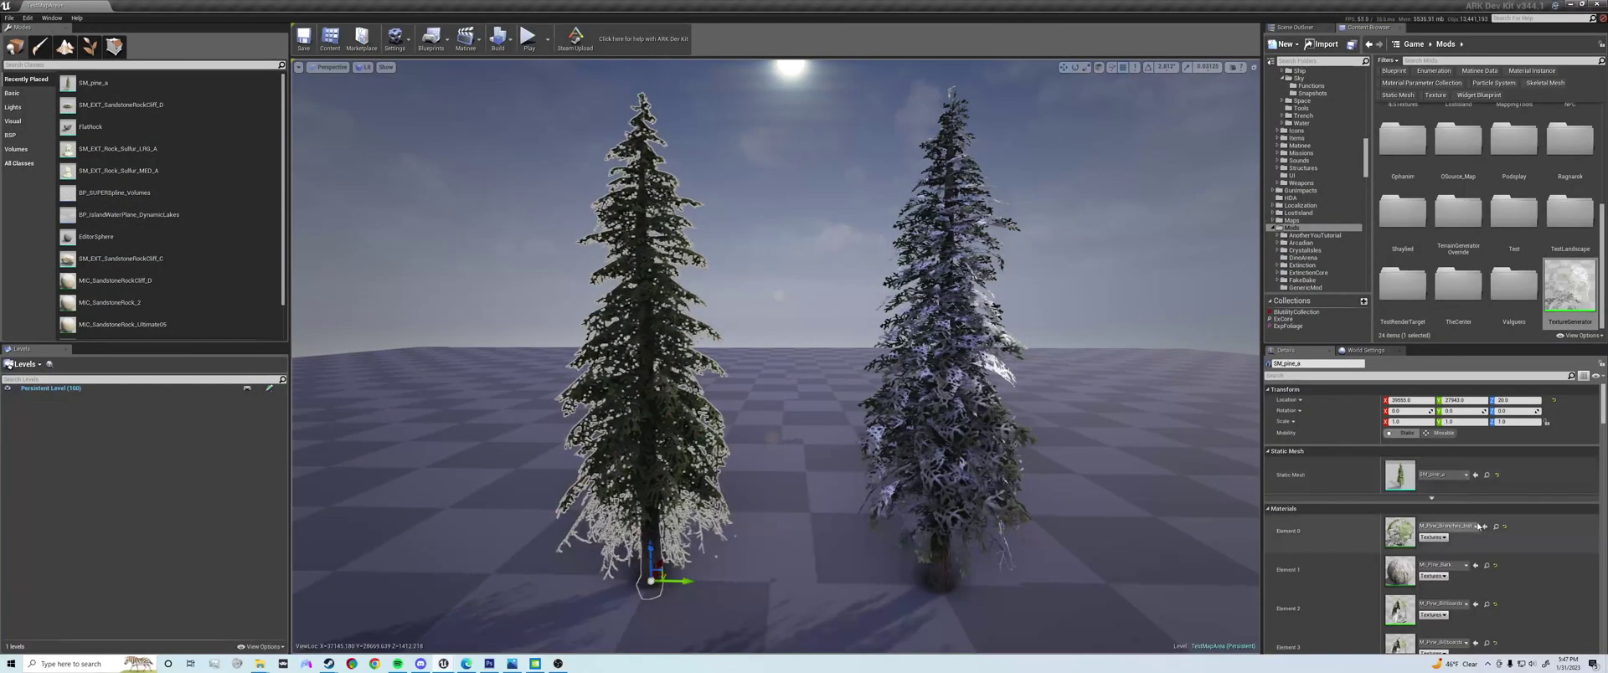
pyautogui.click(1476, 526)
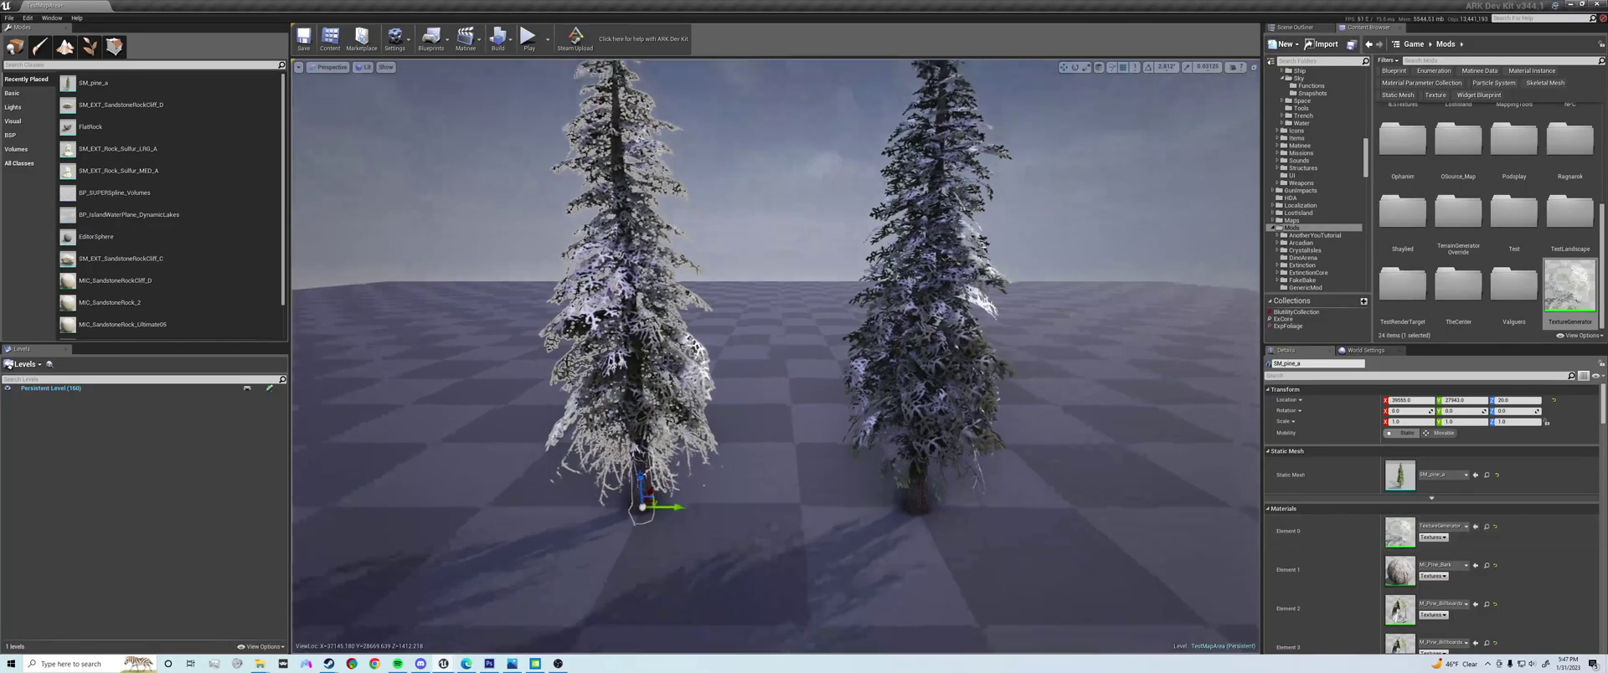
# - Examine the snow pattern on the selected pine up close, shifting the tree and undoing the move
pyautogui.moveTo(918, 447); pyautogui.dragTo(887, 492, button='right')
pyautogui.press('w')
pyautogui.press('a')
pyautogui.press('e')
pyautogui.press('w')
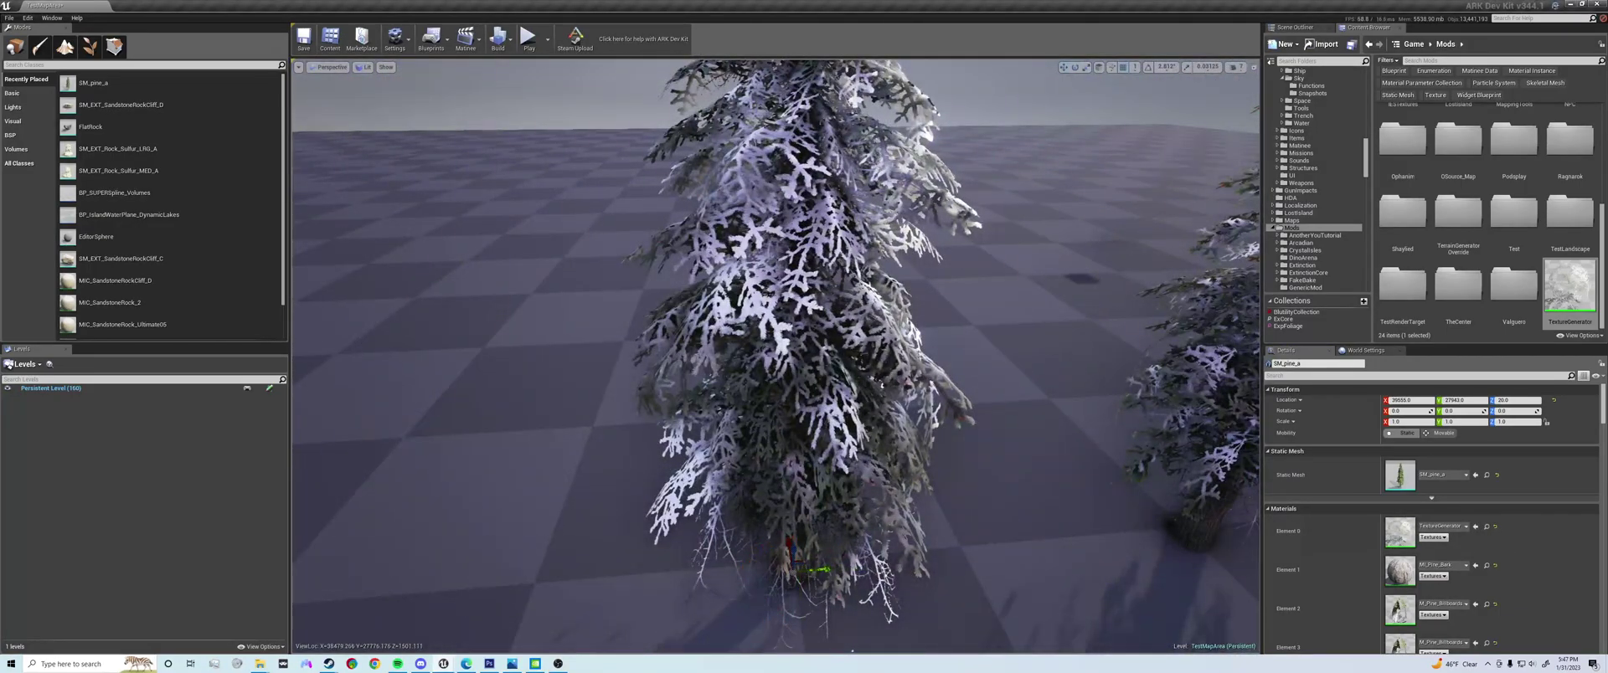
pyautogui.moveTo(790, 546); pyautogui.dragTo(786, 512)
pyautogui.hotkey('ctrl', 'z')
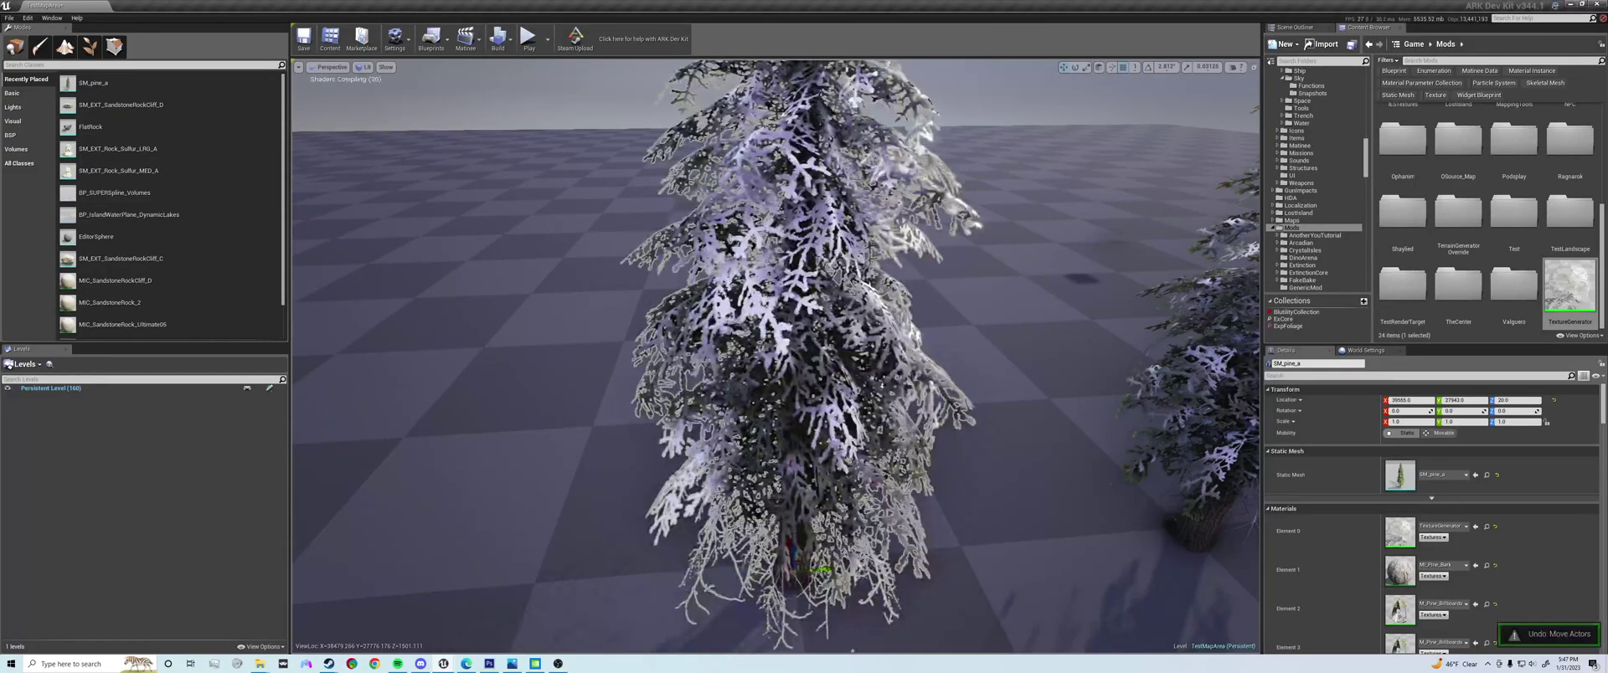
# - Reopen the TextureGenerator material and line up the Add node with the Base Color connection
pyautogui.doubleClick(1572, 297)
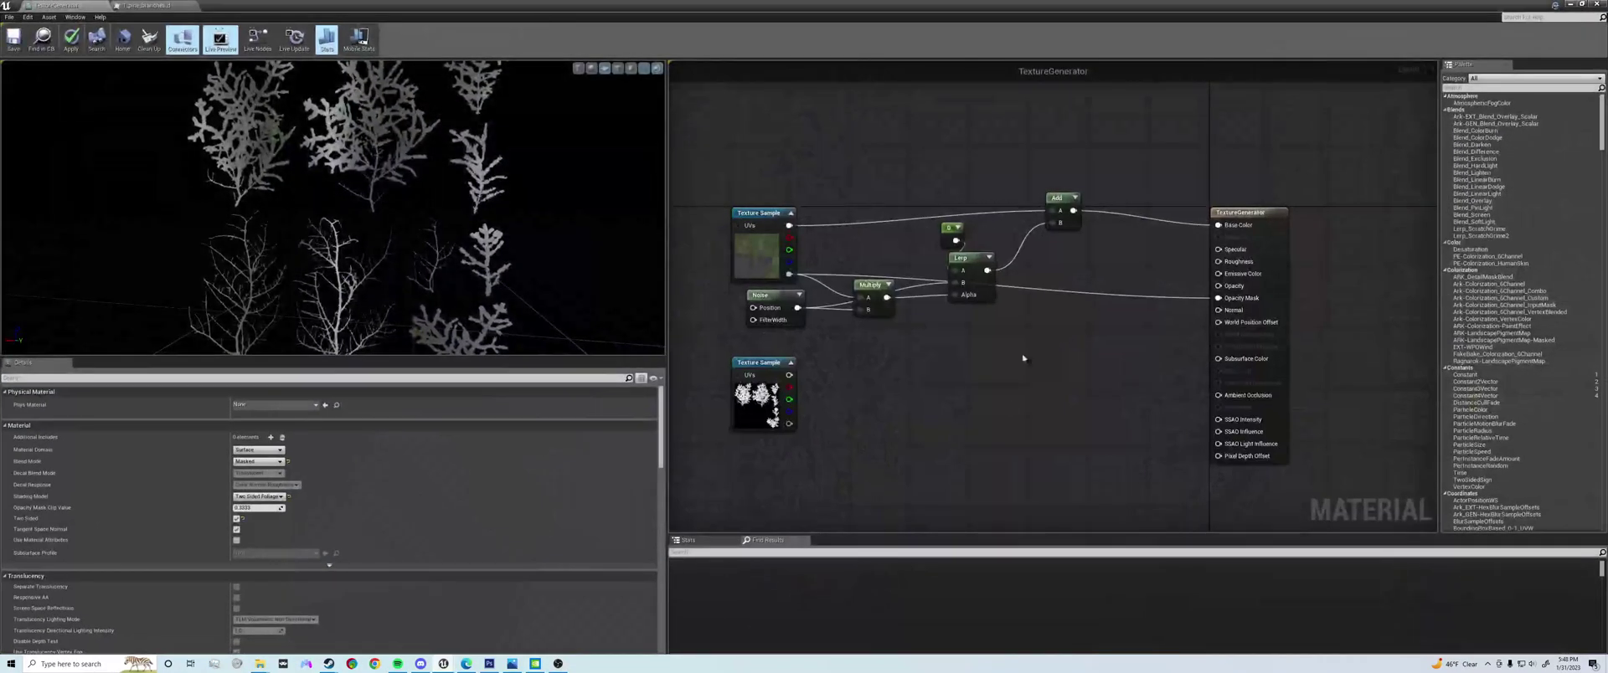
pyautogui.moveTo(851, 371); pyautogui.dragTo(853, 329, button='right')
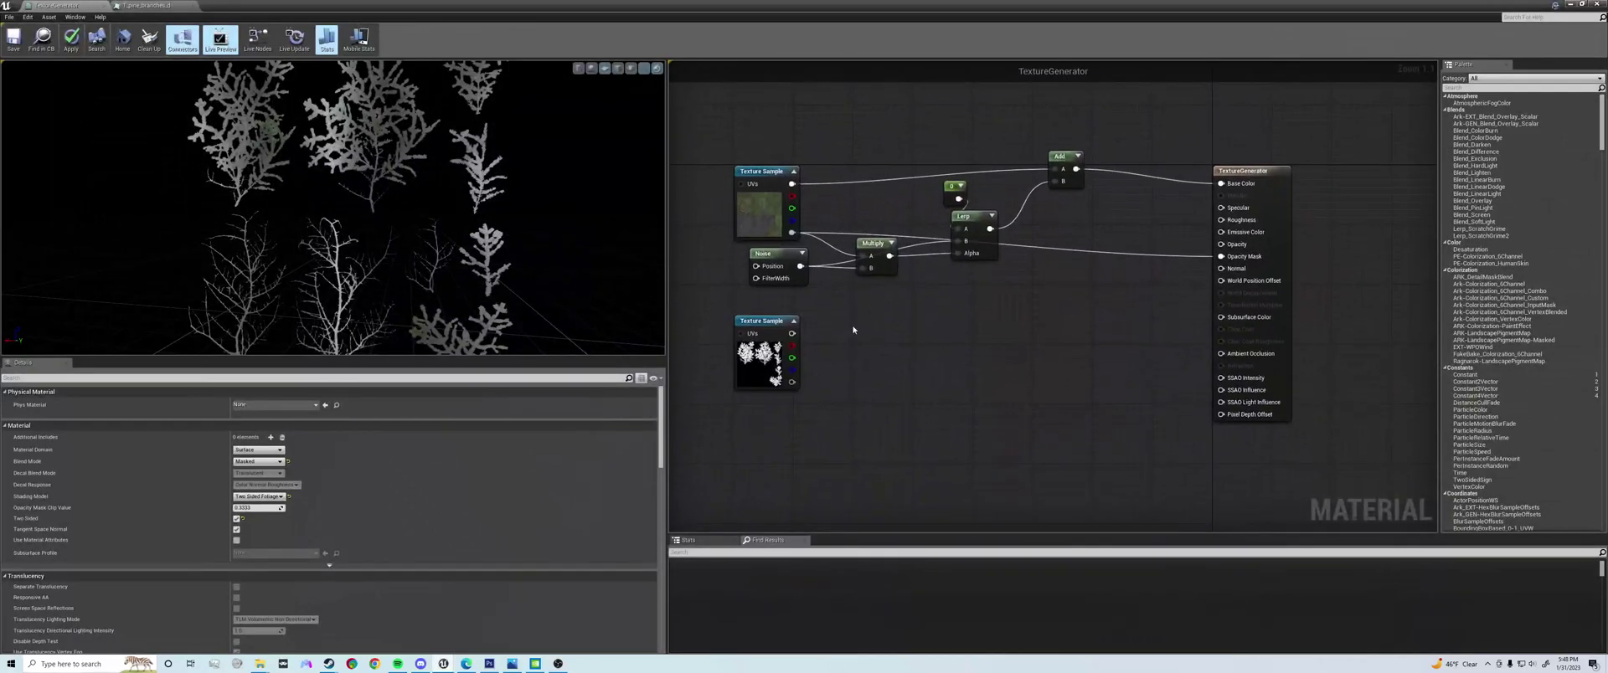
pyautogui.click(1062, 158)
pyautogui.moveTo(1069, 159); pyautogui.dragTo(1069, 177)
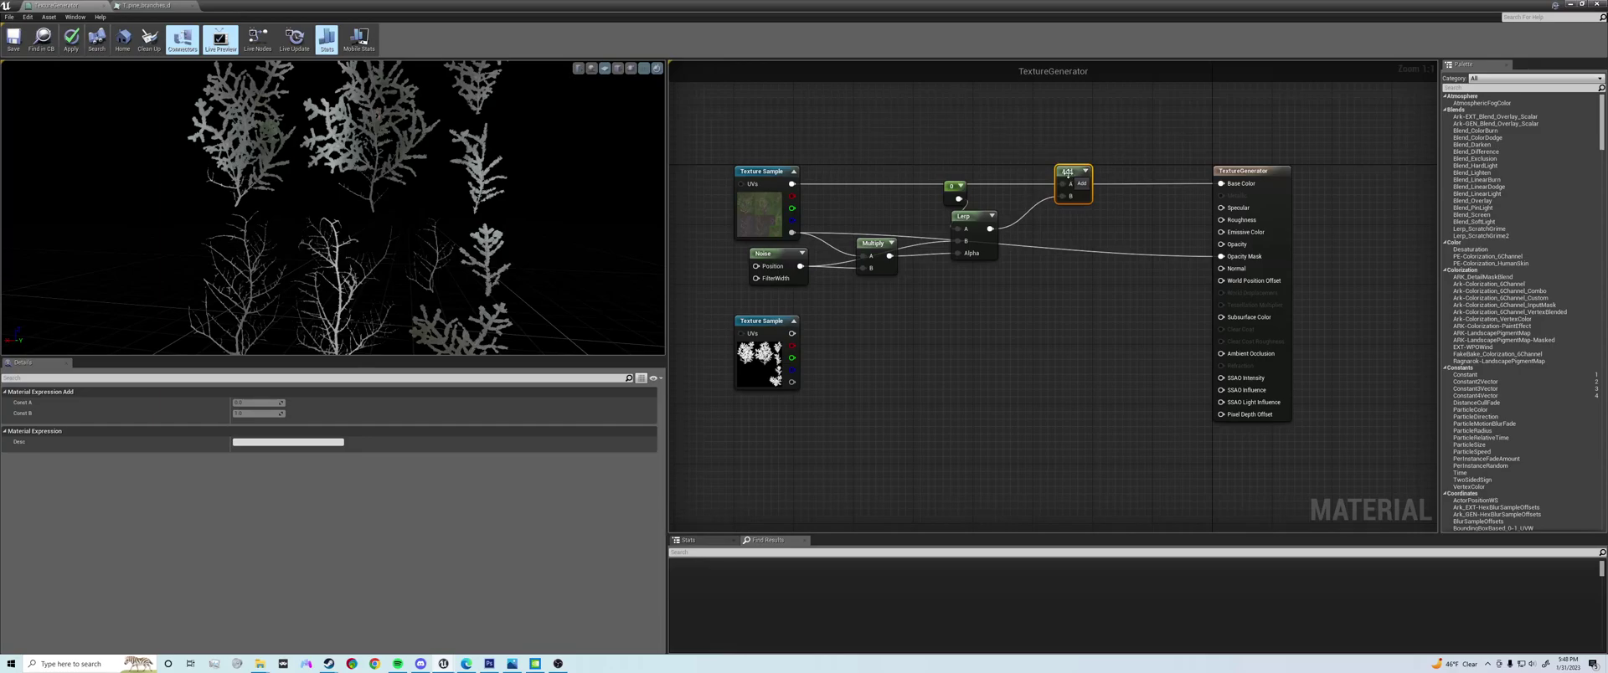
# - Preview the output of the Add node in the TextureGenerator graph and stop the node preview again
pyautogui.rightClick(1068, 173)
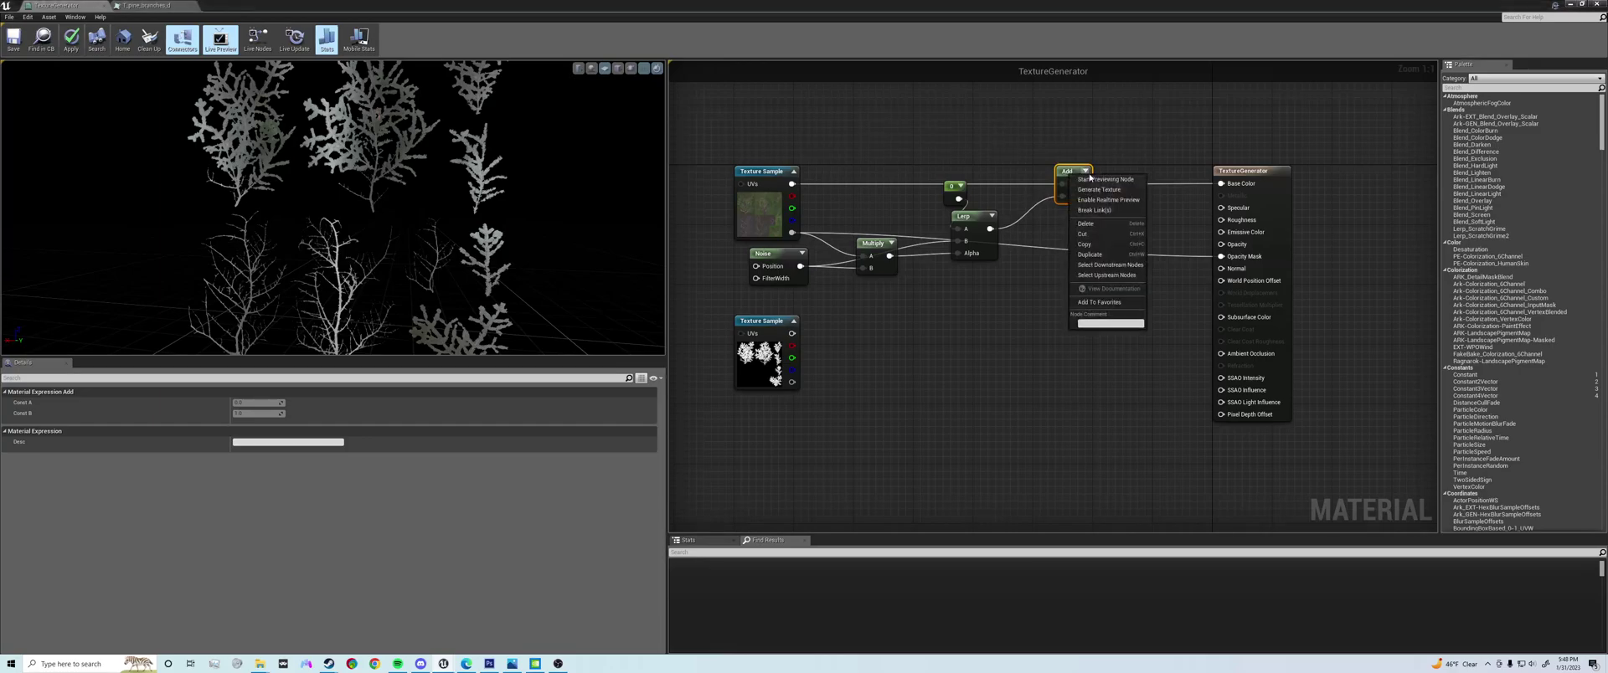
pyautogui.click(1089, 180)
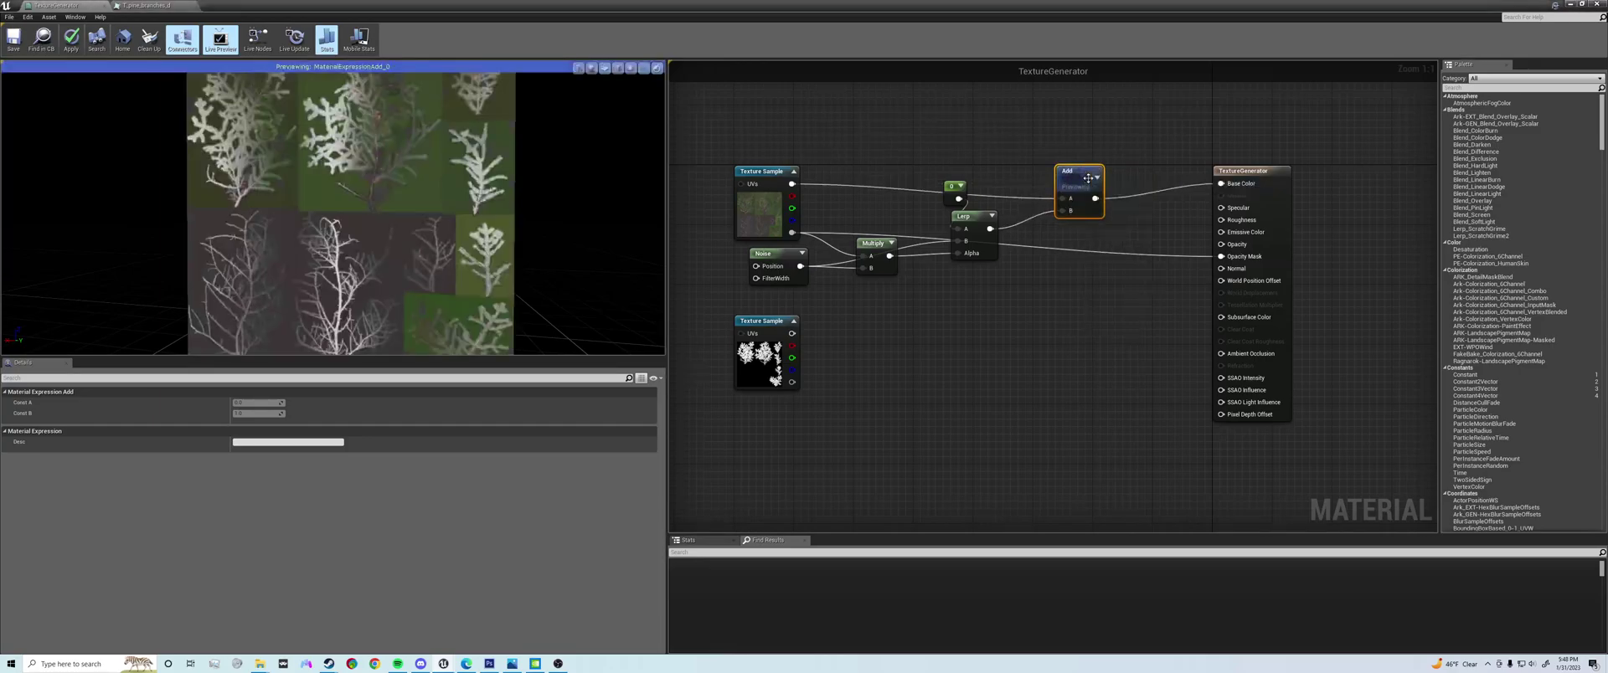
pyautogui.rightClick(1079, 178)
pyautogui.click(1107, 184)
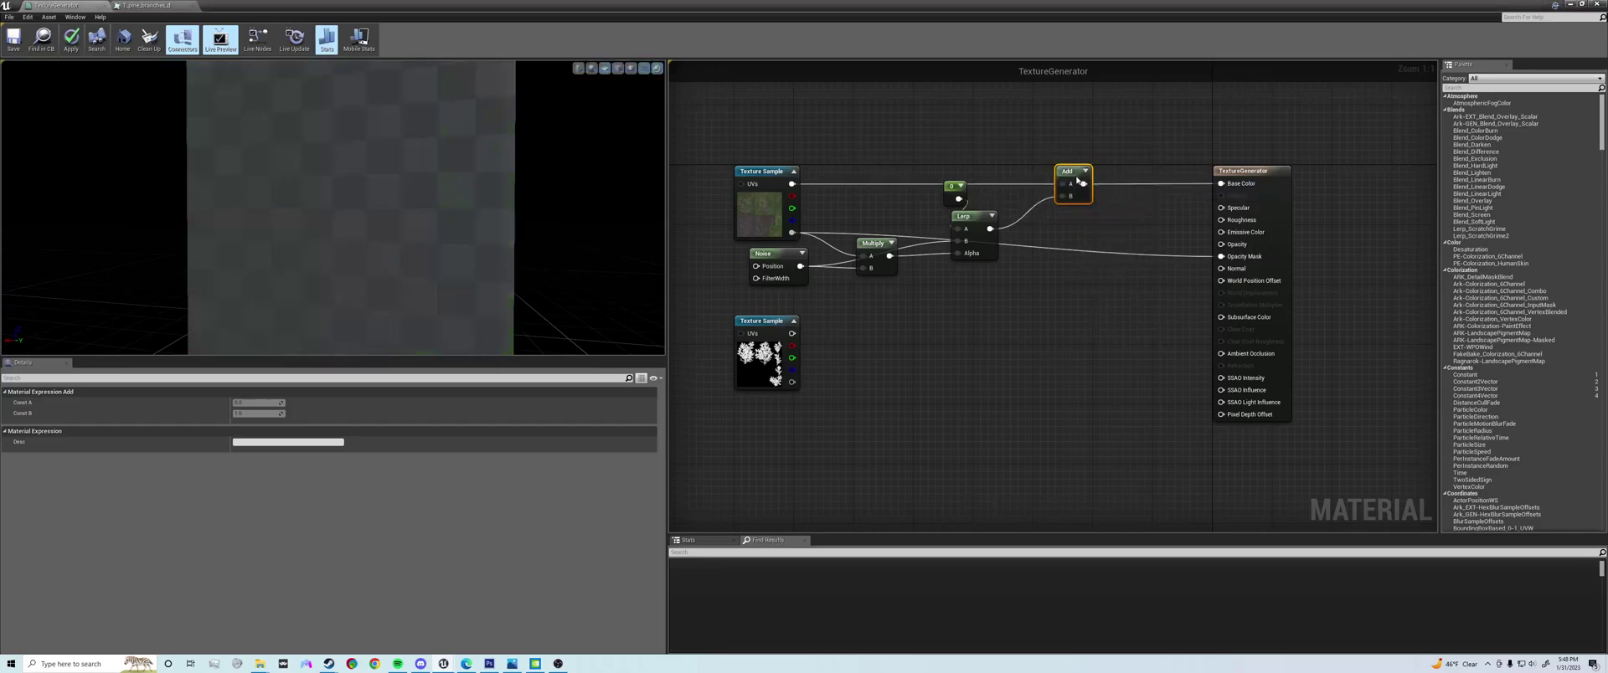
pyautogui.rightClick(1080, 177)
pyautogui.click(1093, 193)
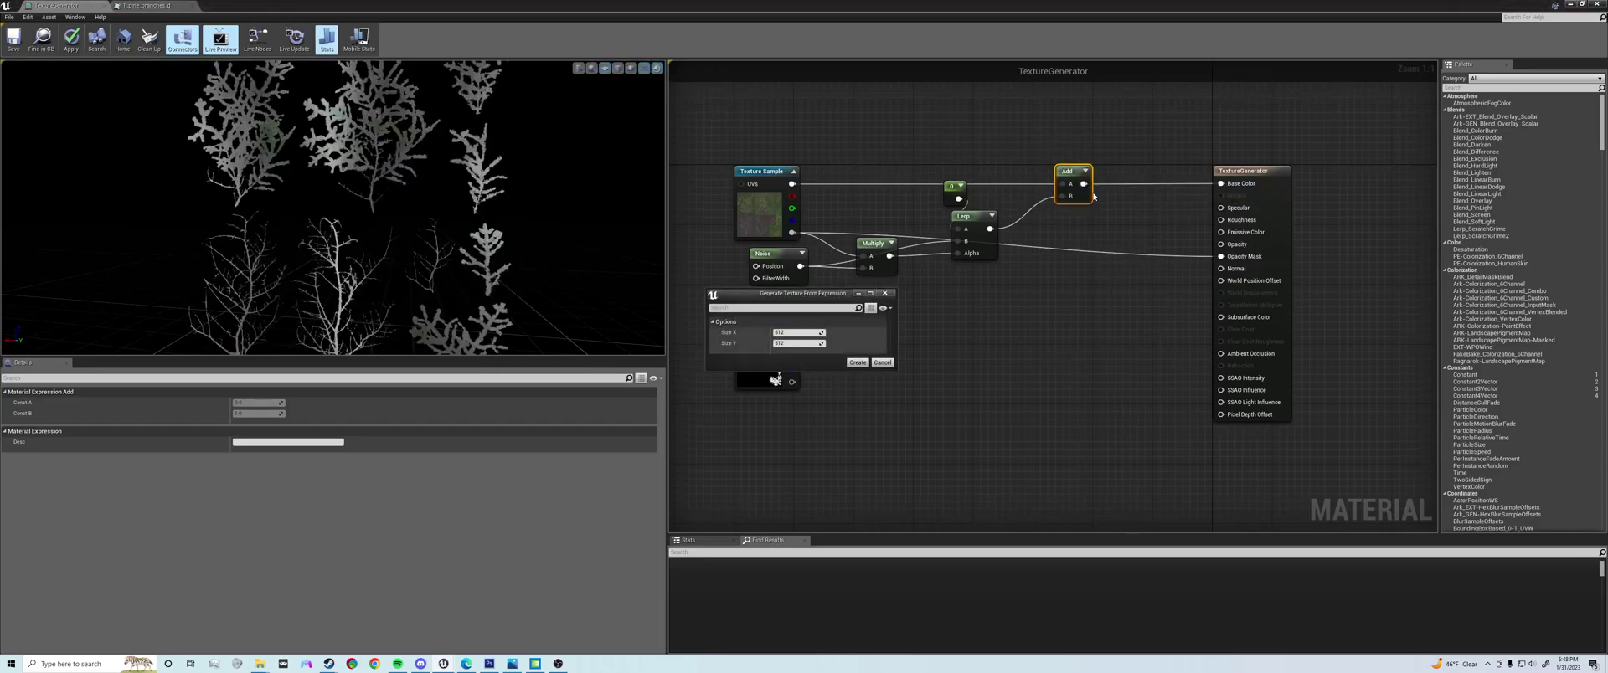
pyautogui.click(813, 333)
pyautogui.click(885, 294)
# - Generate a 2048 x 2048 texture from the Add node and save it as T_Pine_BranchesGenerated in the Mods folder
pyautogui.rightClick(1068, 174)
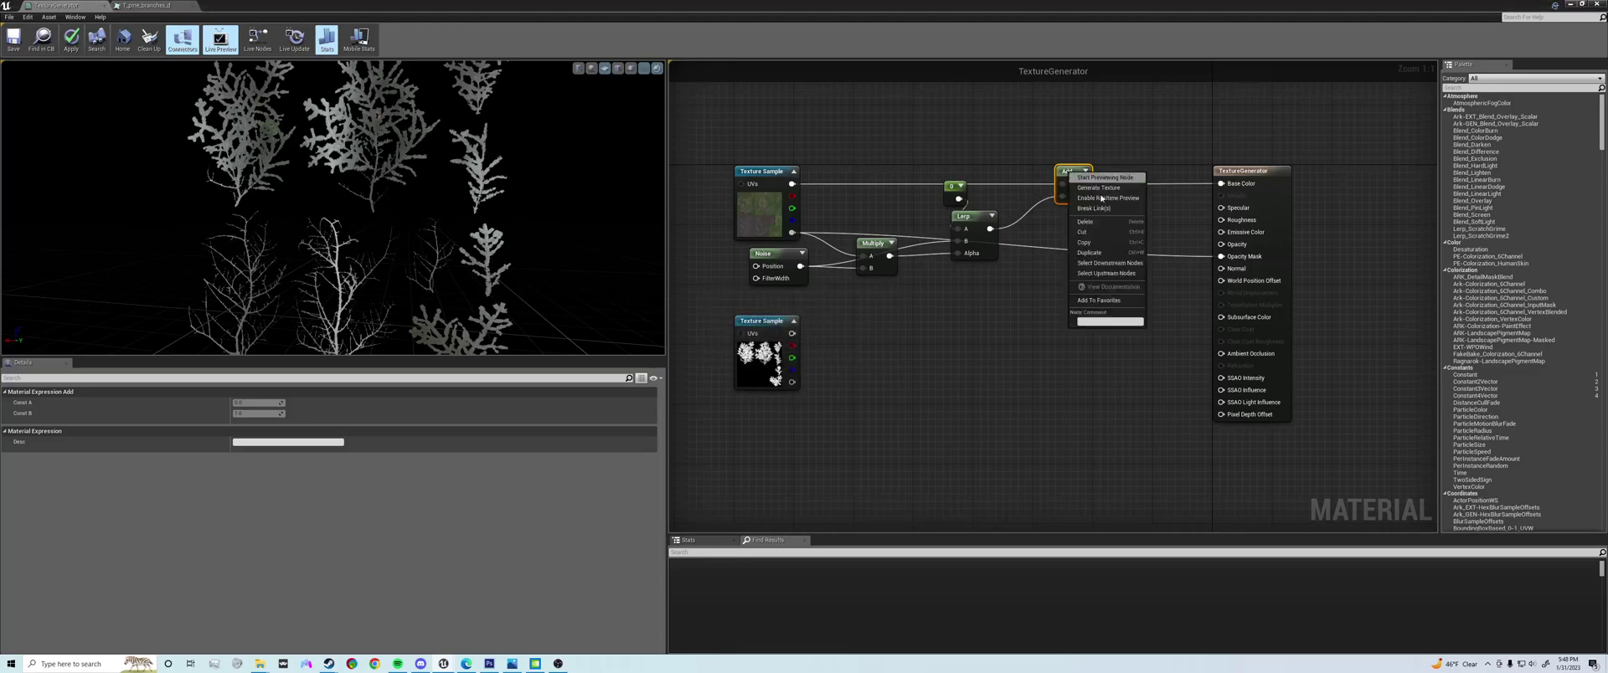
pyautogui.click(1102, 196)
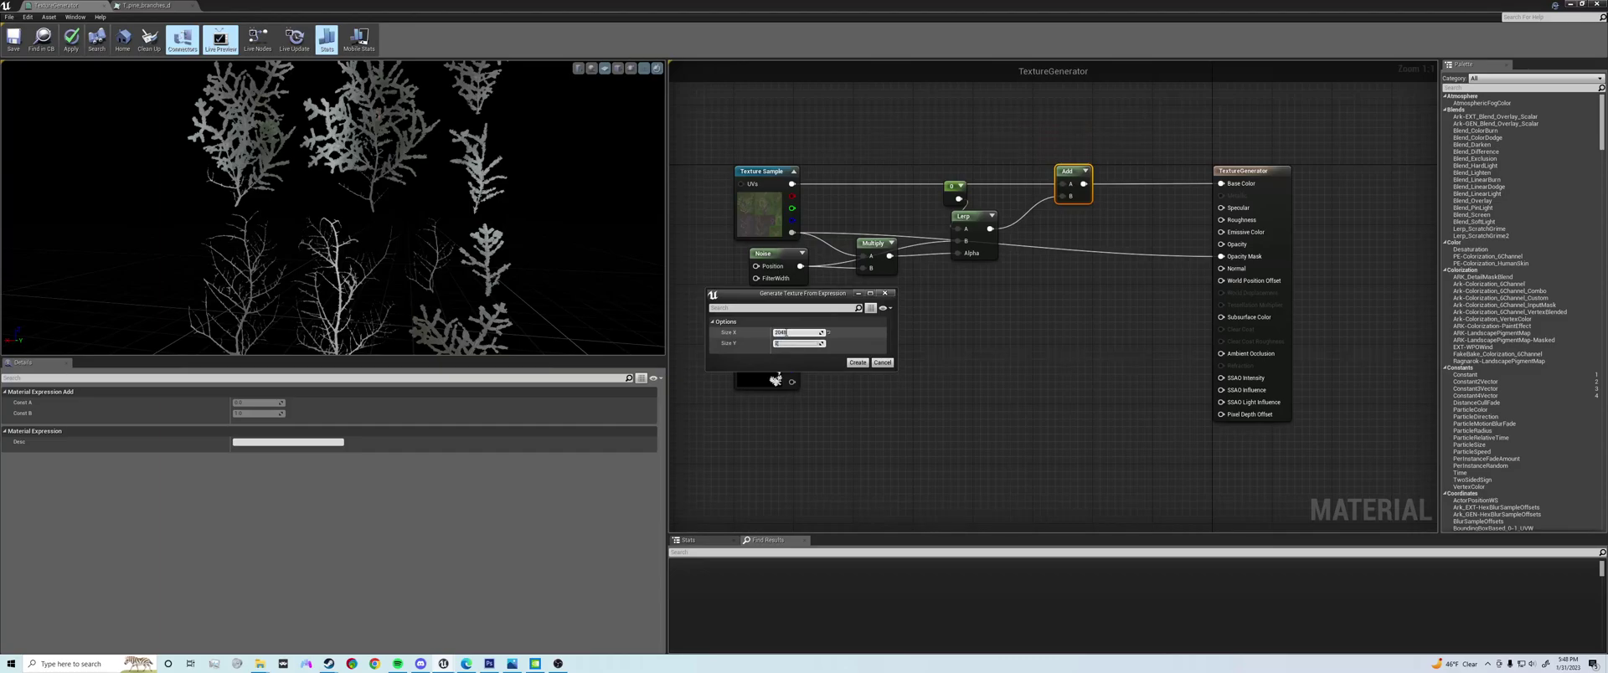
pyautogui.press('Return')
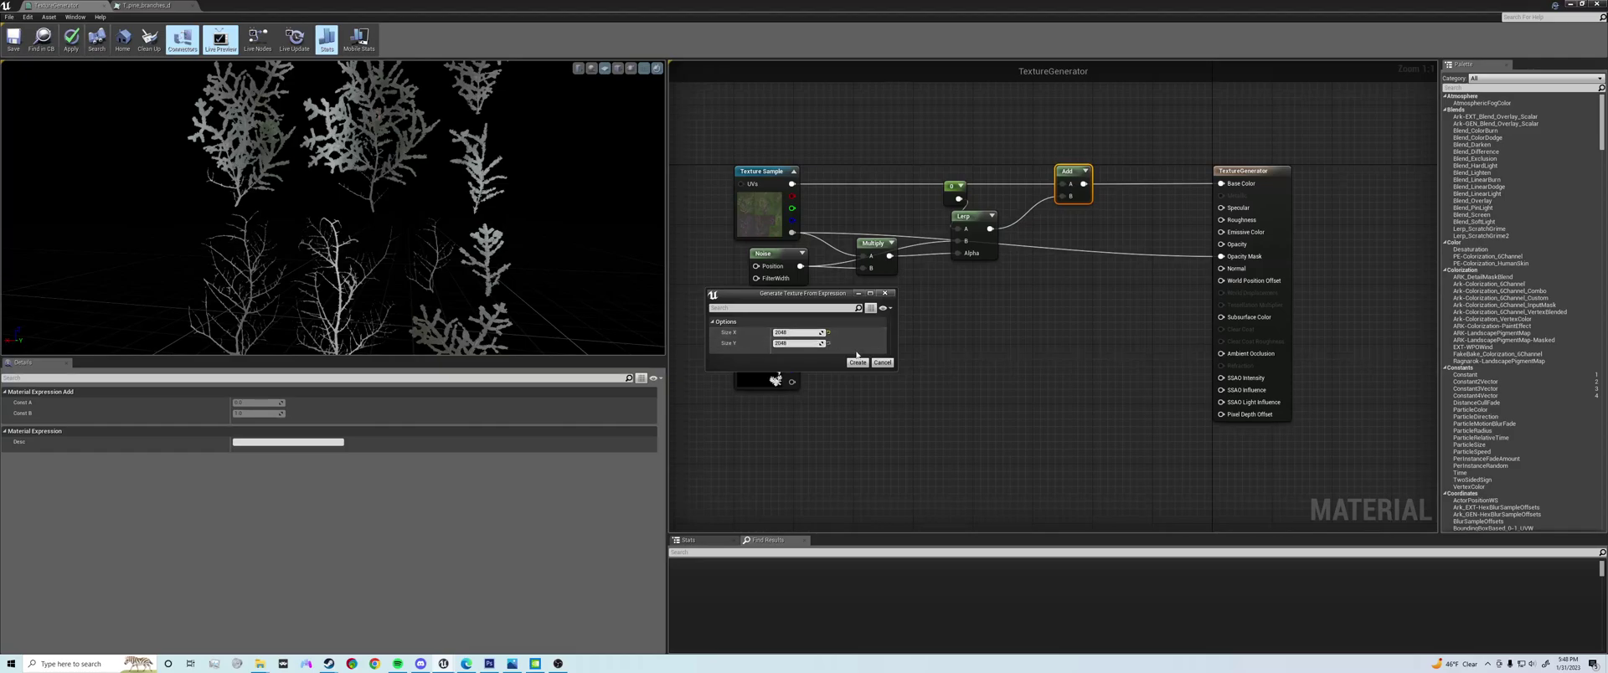
pyautogui.click(857, 363)
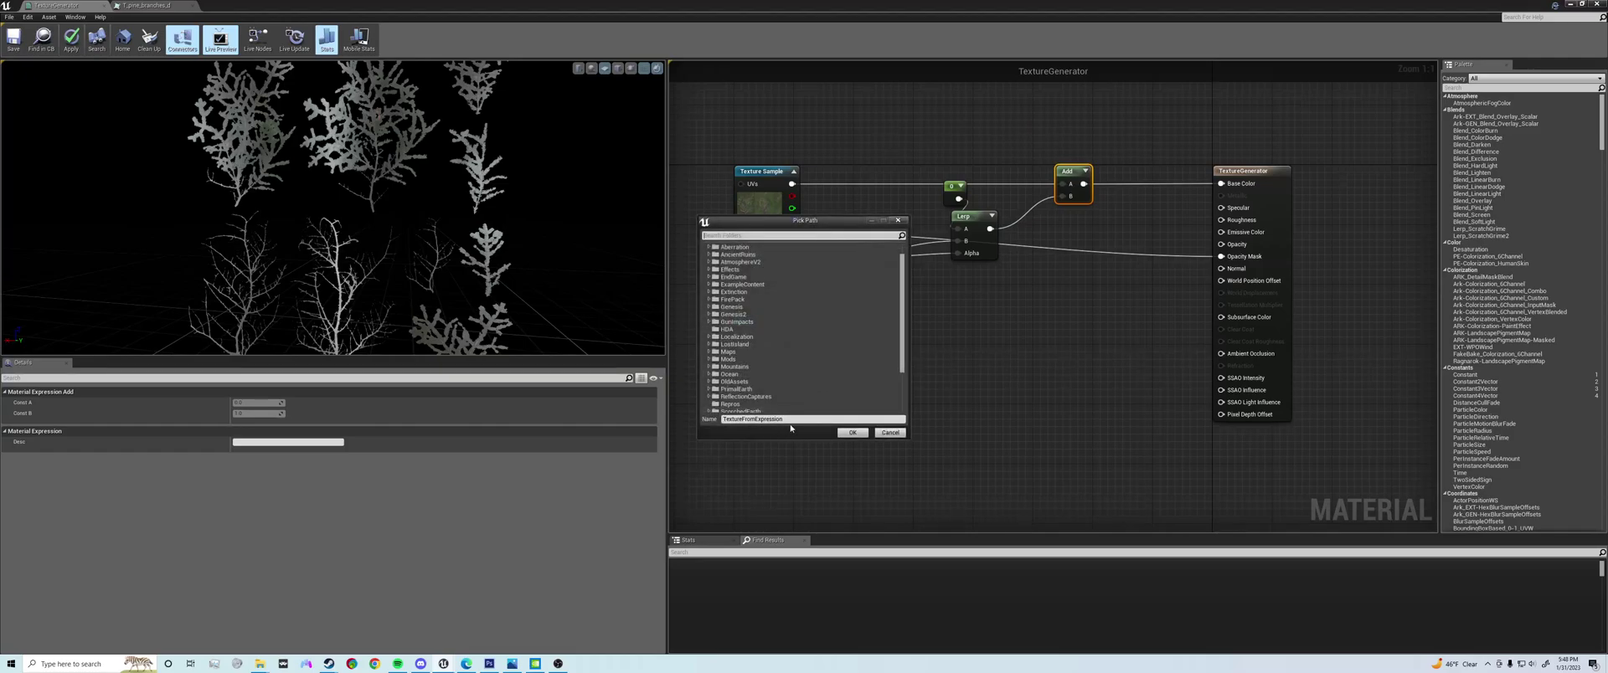
pyautogui.moveTo(789, 419); pyautogui.dragTo(648, 422)
pyautogui.press('BackSpace')
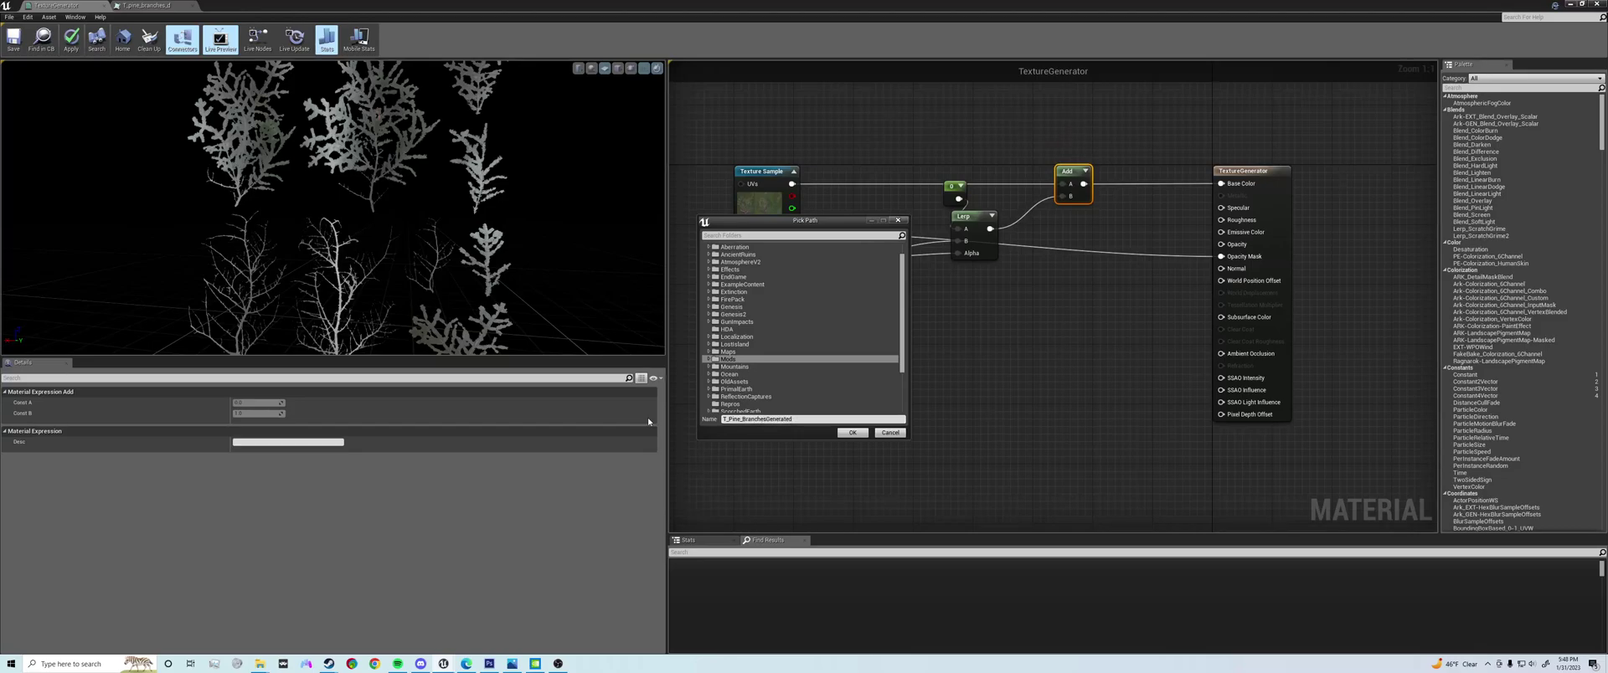
pyautogui.click(851, 433)
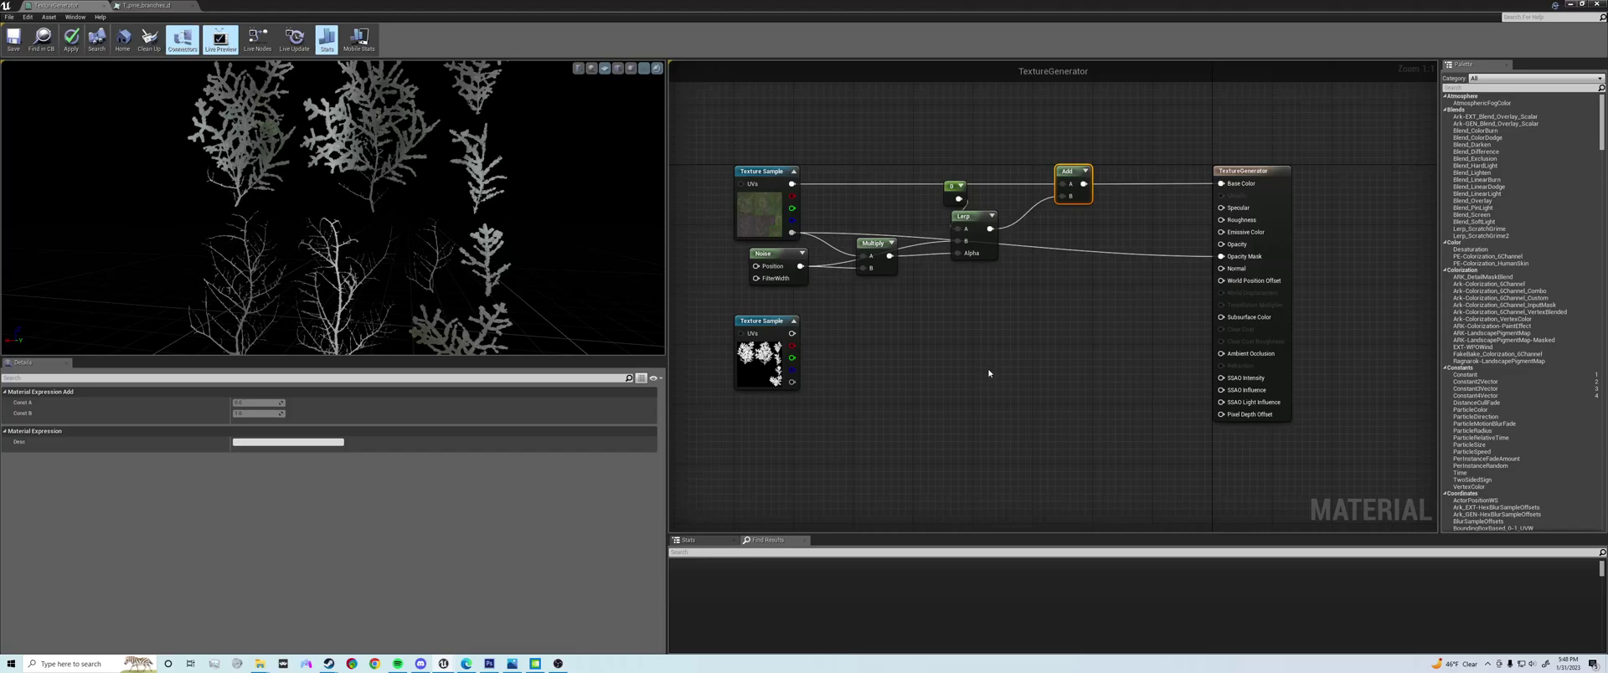
# - Open the newly generated pine branches texture, set its brightness to 2, and save it
pyautogui.moveTo(989, 374); pyautogui.dragTo(963, 376, button='right')
pyautogui.moveTo(1064, 5); pyautogui.dragTo(888, 47)
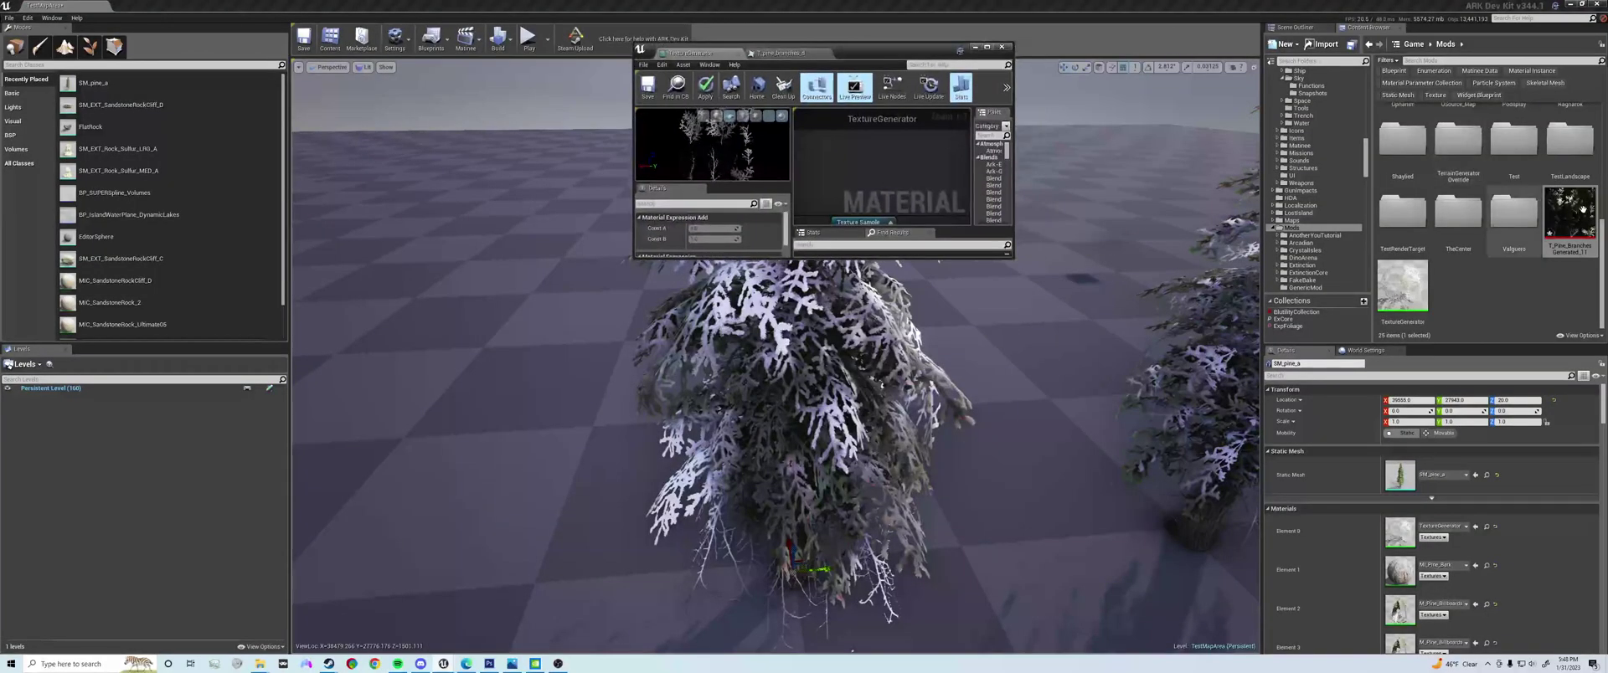
pyautogui.doubleClick(859, 221)
pyautogui.scroll(-1, 948, 215)
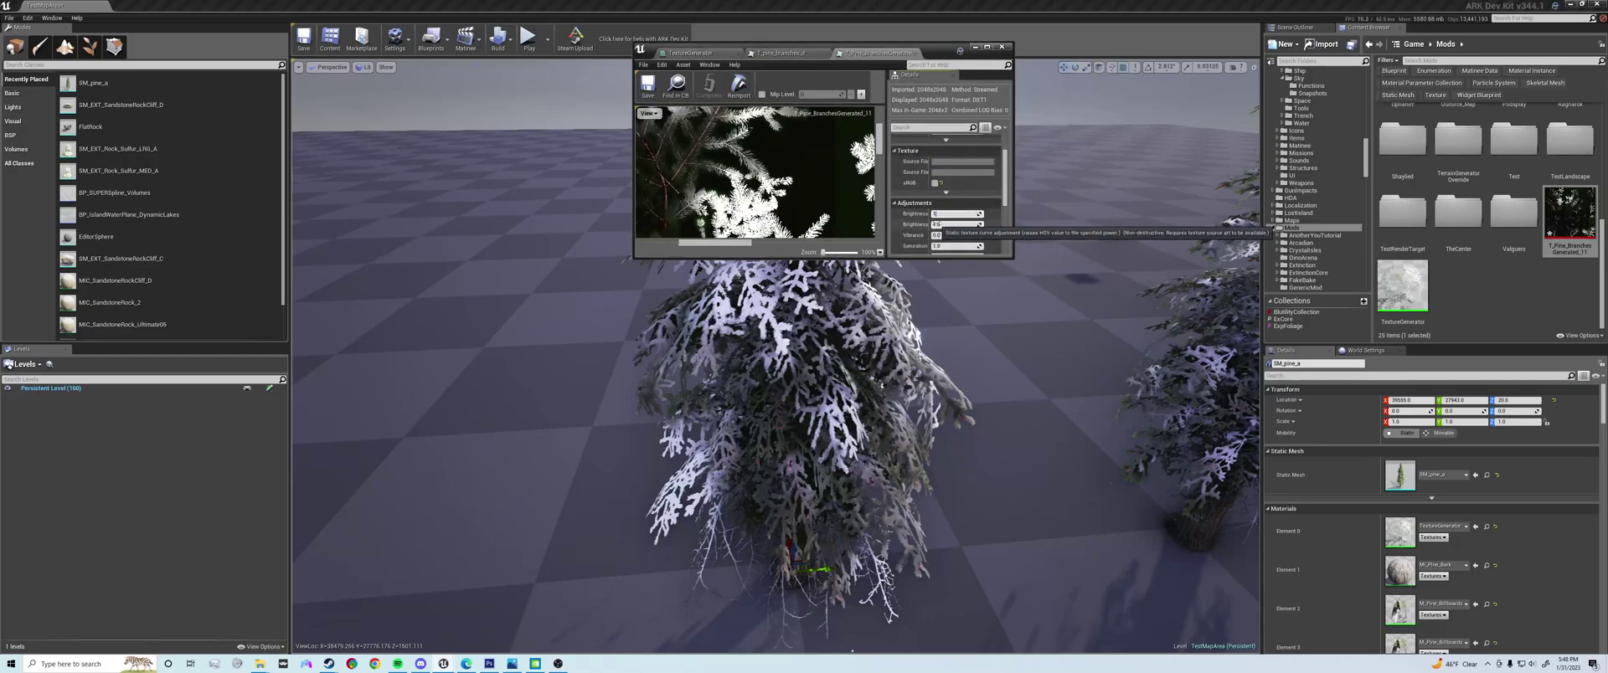
pyautogui.write('2')
pyautogui.press('Return')
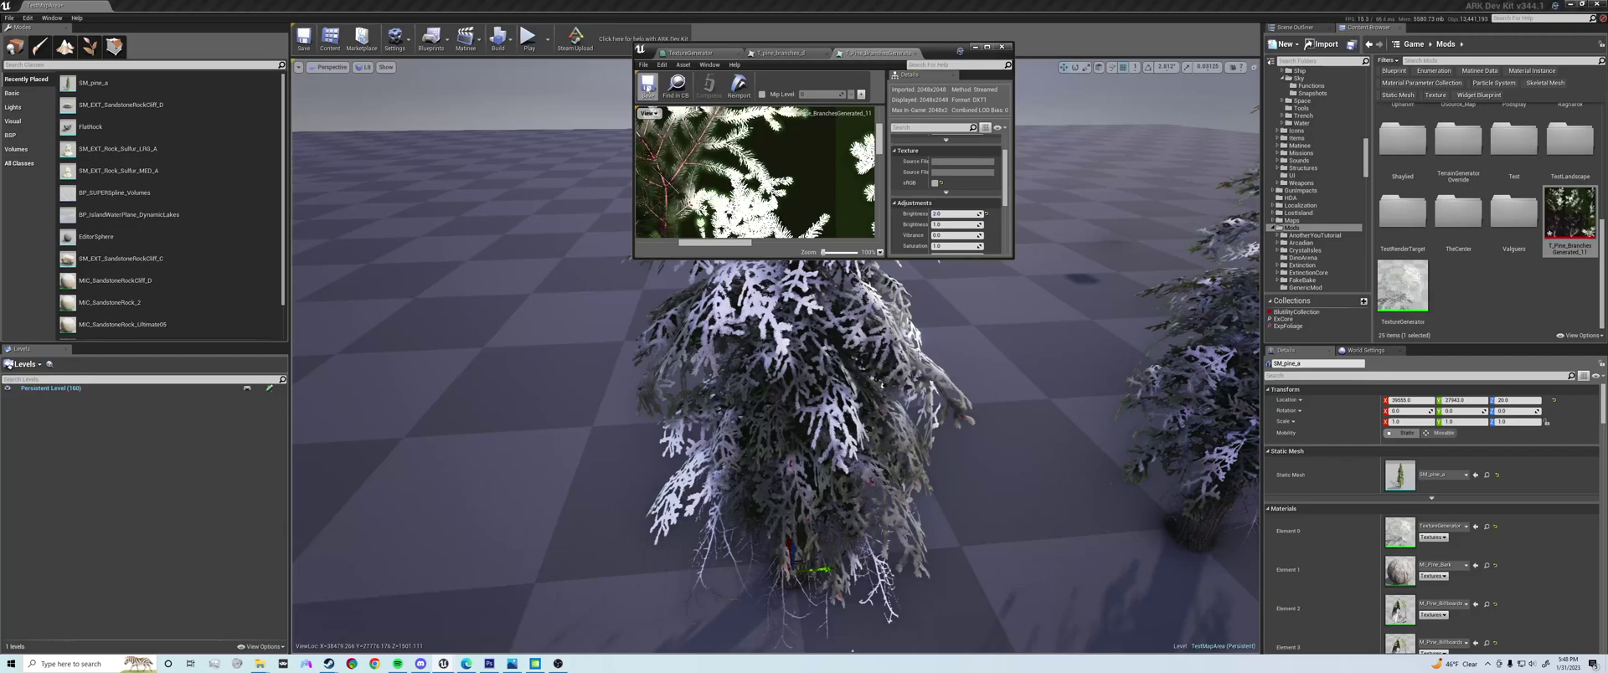
pyautogui.click(647, 85)
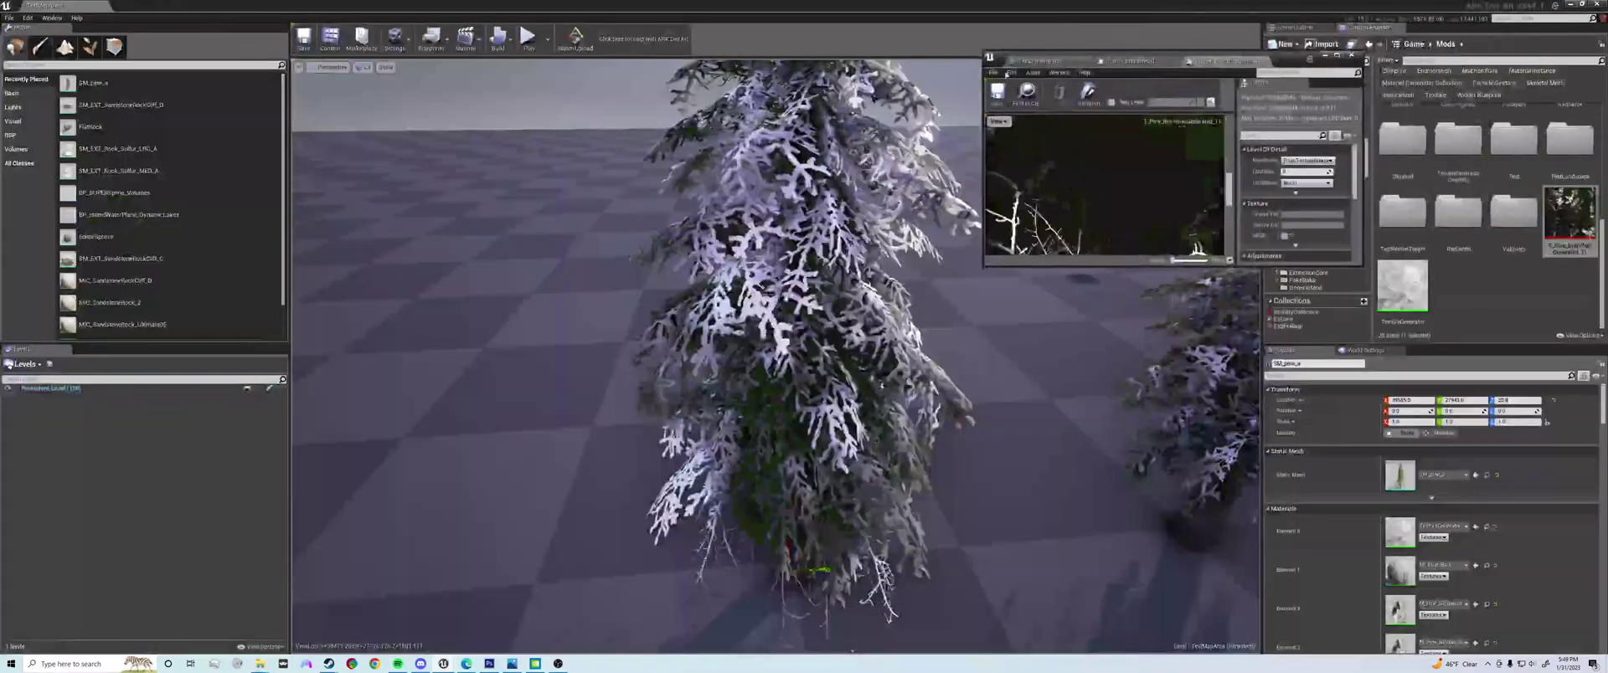
# - Add the generated branch texture to the TextureGenerator graph as a Texture Sample and connect its color output to Base Color
pyautogui.click(1043, 61)
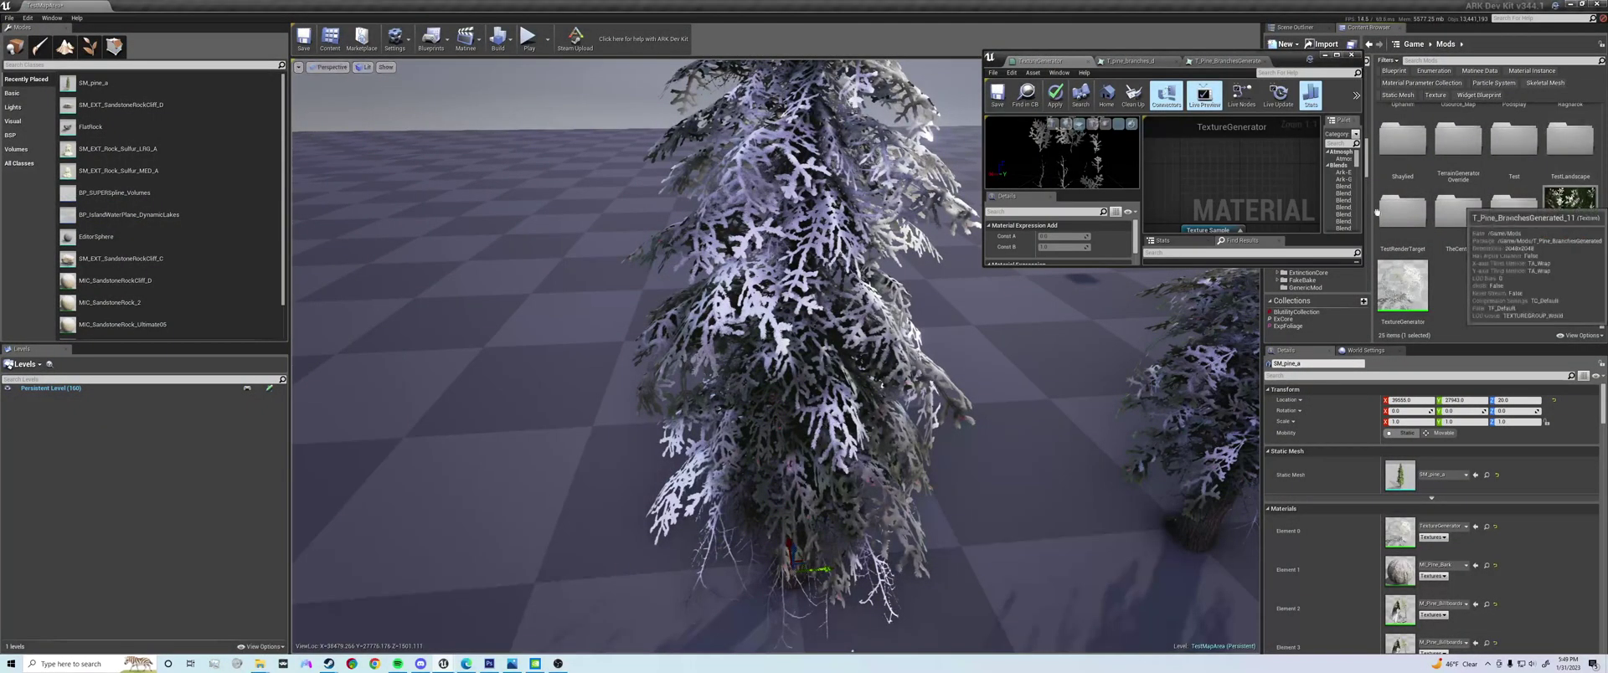
pyautogui.doubleClick(1285, 57)
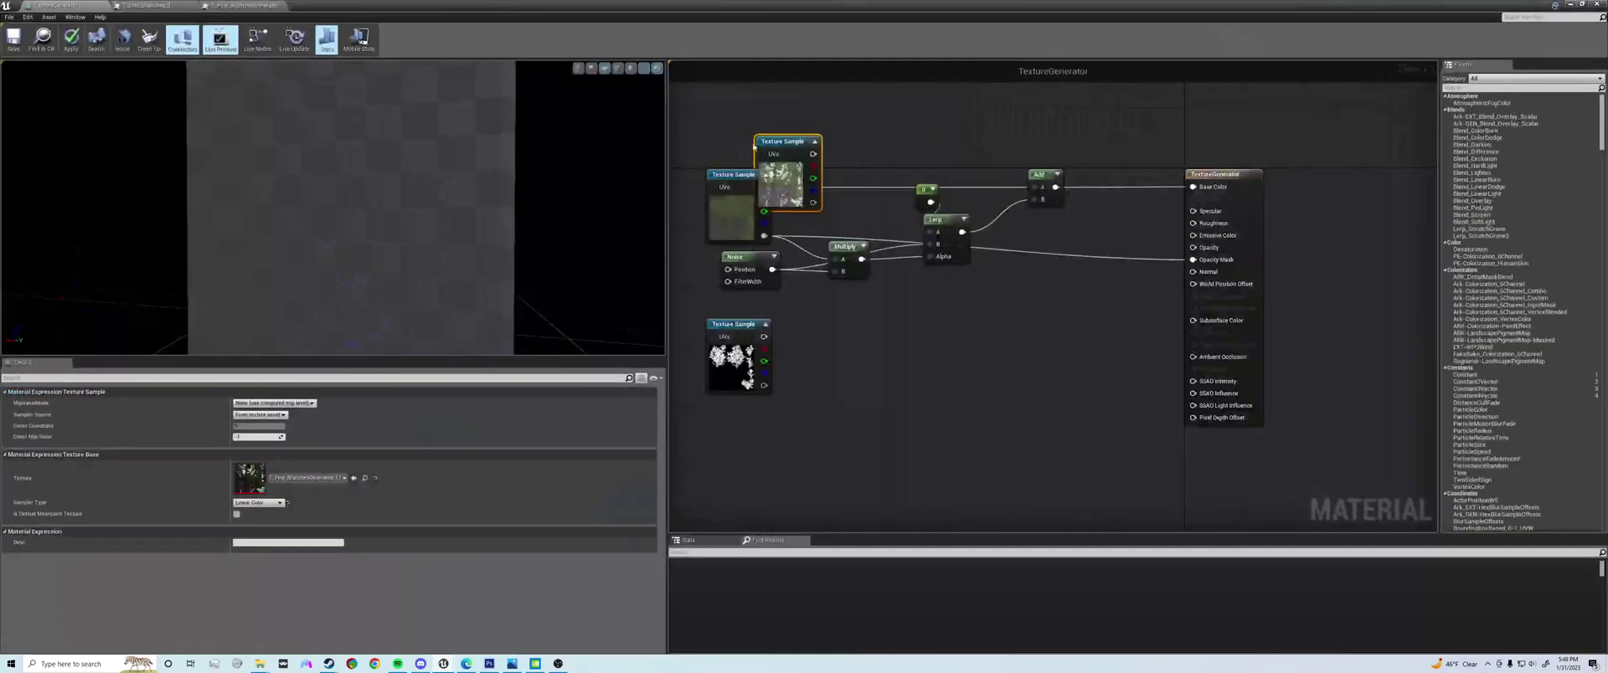
pyautogui.click(1057, 266)
pyautogui.moveTo(1057, 266); pyautogui.dragTo(1057, 259)
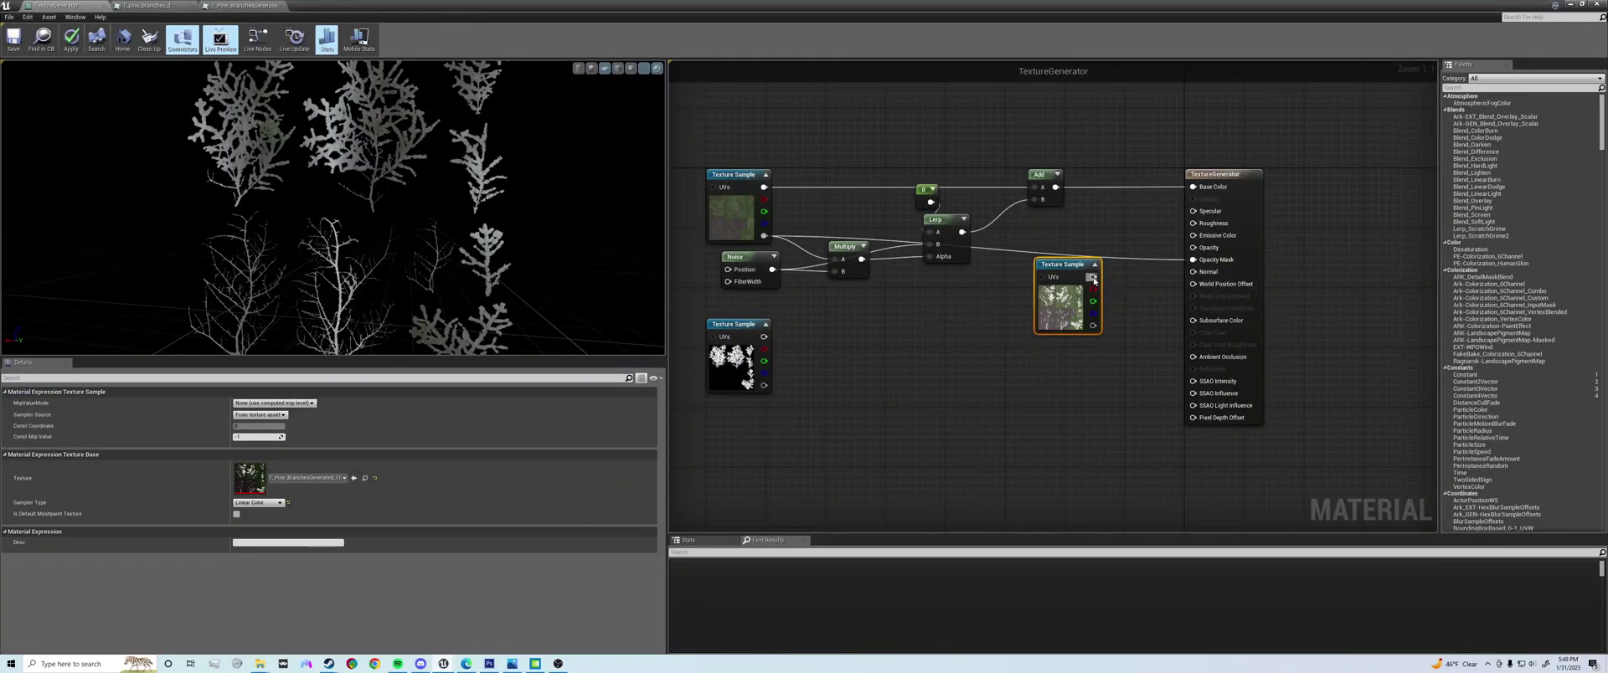
pyautogui.rightClick(1098, 276)
pyautogui.click(1131, 278)
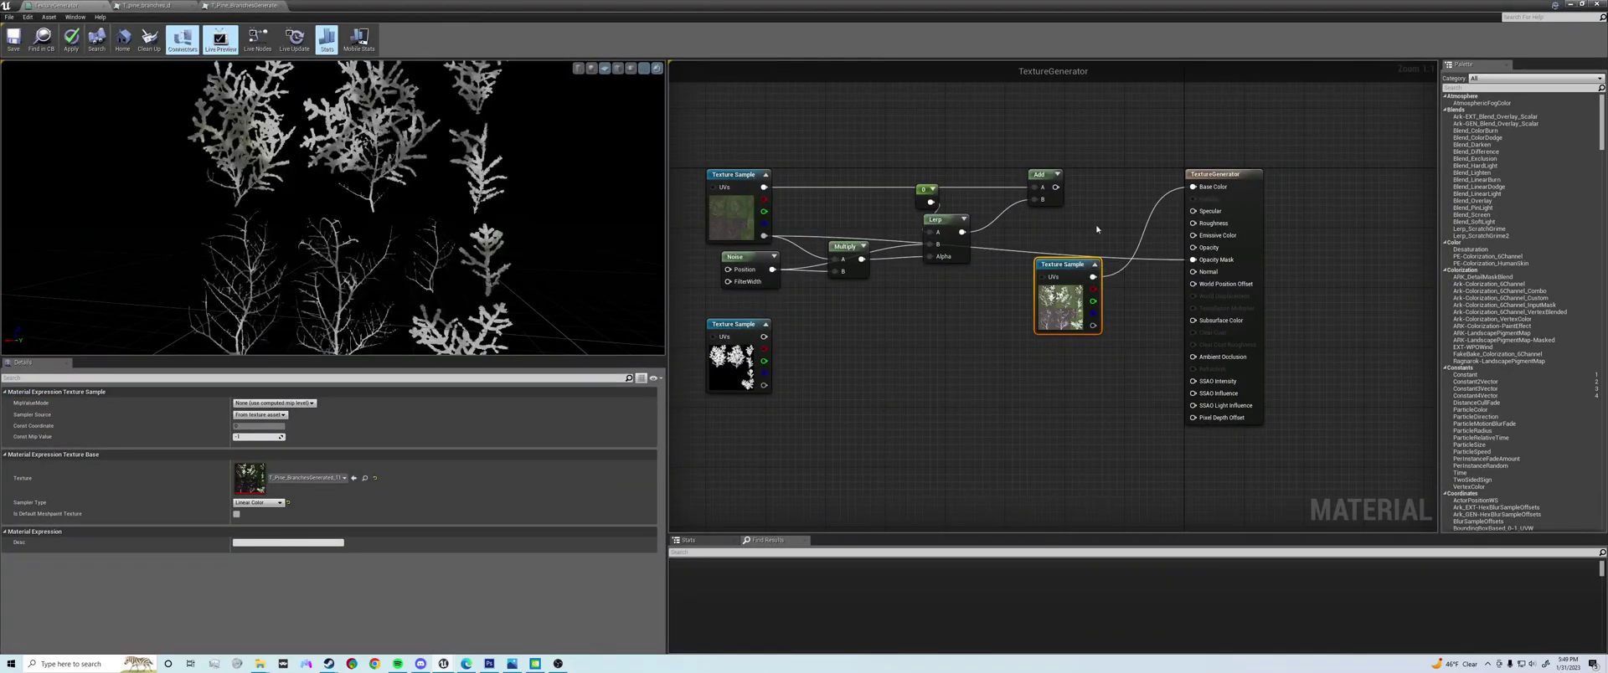
# - Place the generated Texture Sample beside the material output node, then apply and save the TextureGenerator material
pyautogui.moveTo(1071, 265); pyautogui.dragTo(1138, 175)
pyautogui.click(72, 41)
pyautogui.moveTo(1076, 98); pyautogui.dragTo(1168, 111)
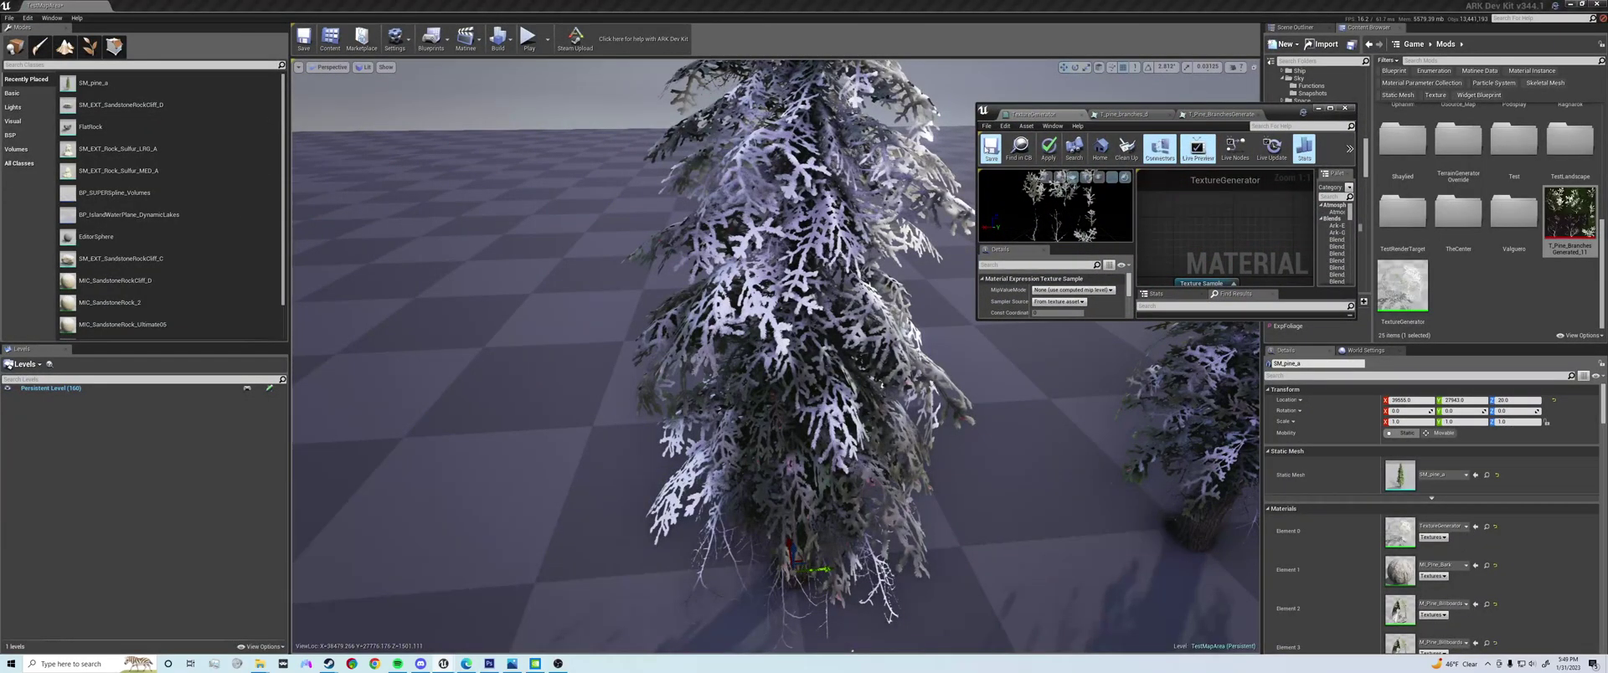
pyautogui.click(991, 148)
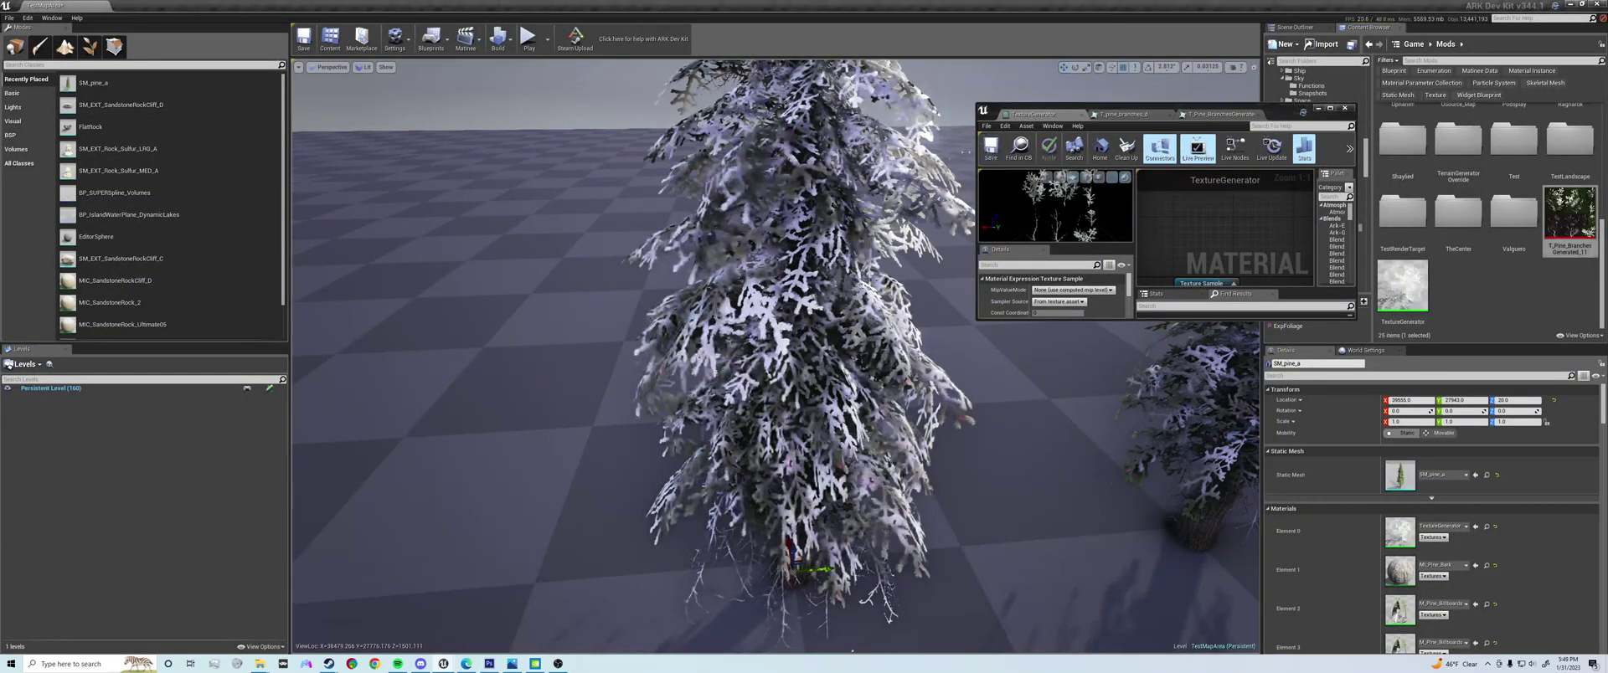
# - Inspect the snow on the pine's branches up close in the viewport and return to the TextureGenerator graph
pyautogui.scroll(10, 776, 356)
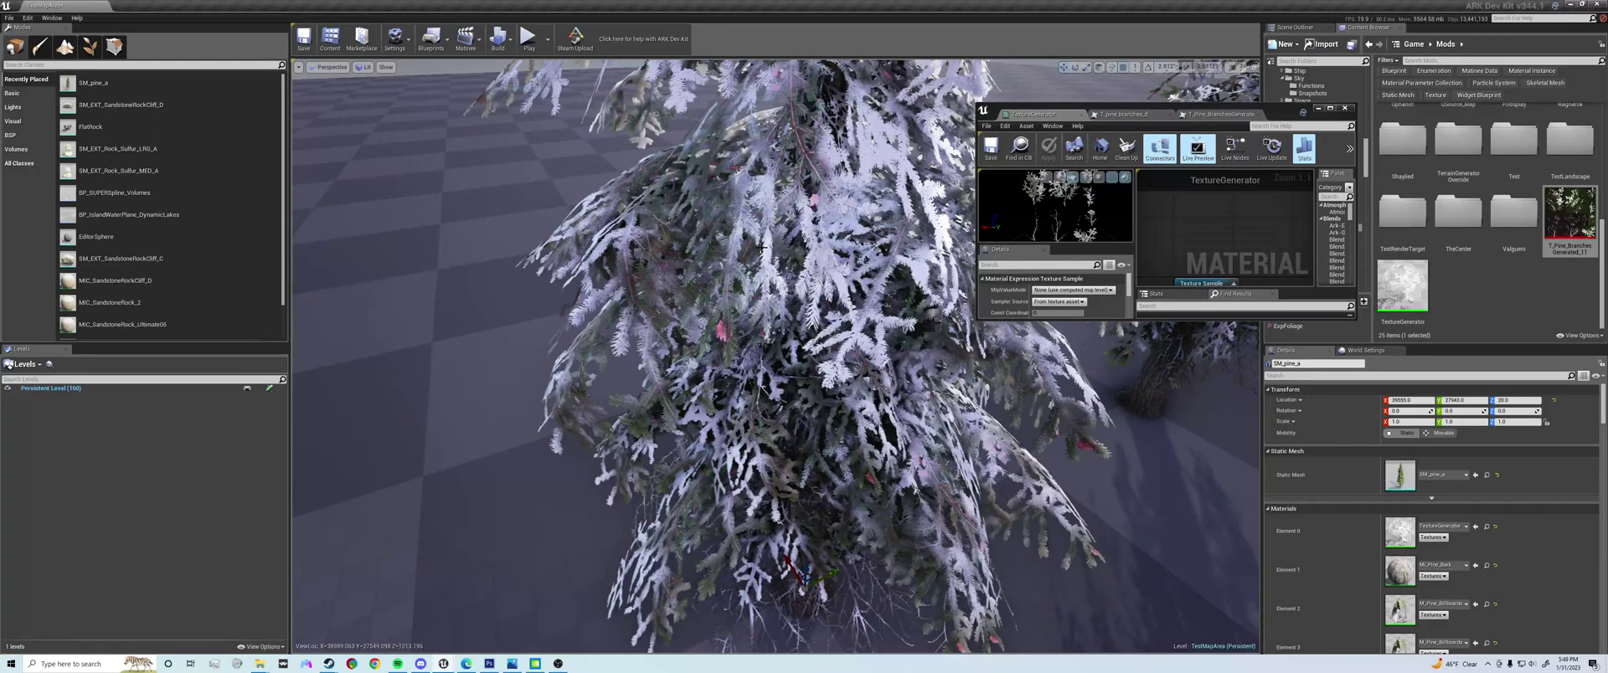
pyautogui.scroll(3, 775, 356)
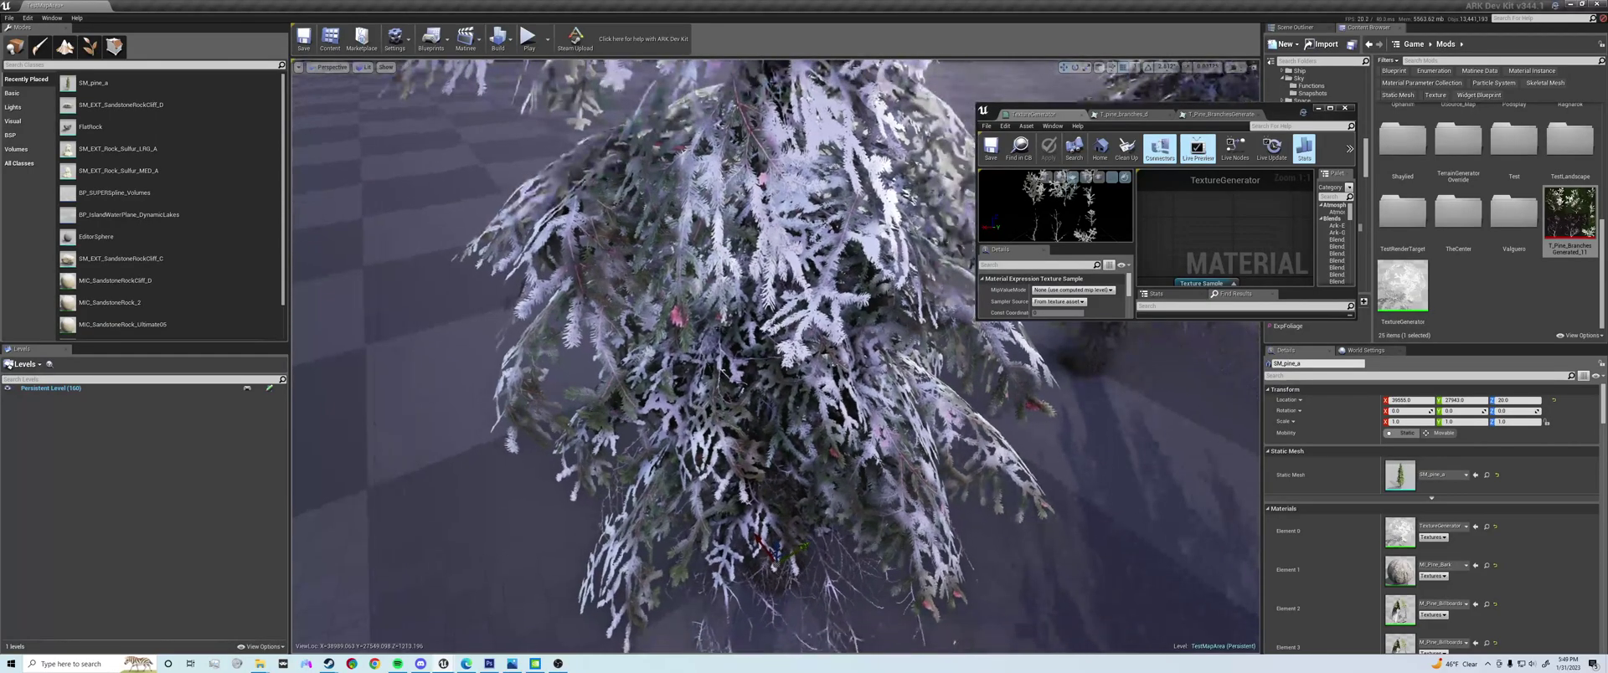
pyautogui.scroll(-3, 775, 356)
pyautogui.moveTo(1284, 110); pyautogui.dragTo(956, 166)
pyautogui.doubleClick(955, 165)
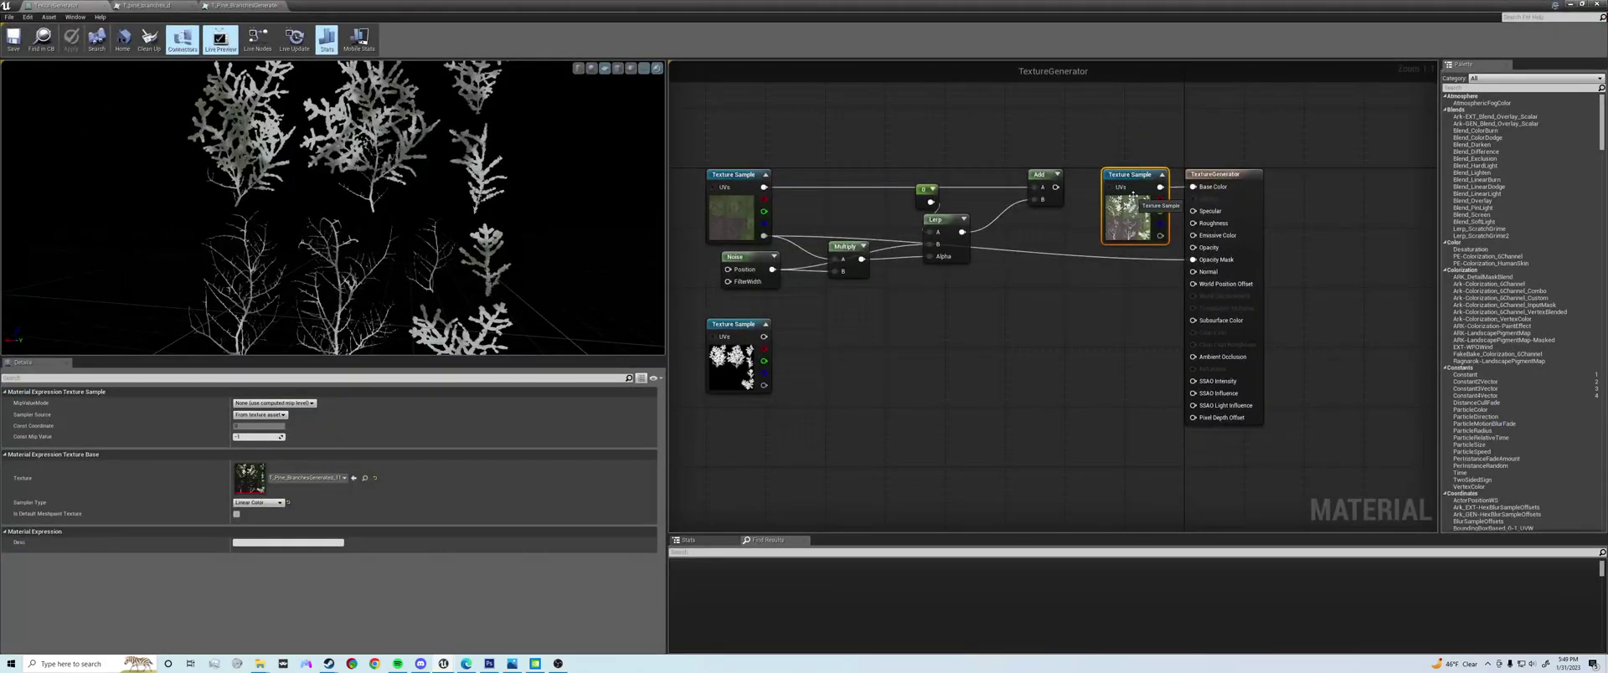
# - Compare the generated branch texture with the original T_pine_branches texture, view the original's alpha masking, and close both textures
pyautogui.doubleClick(250, 478)
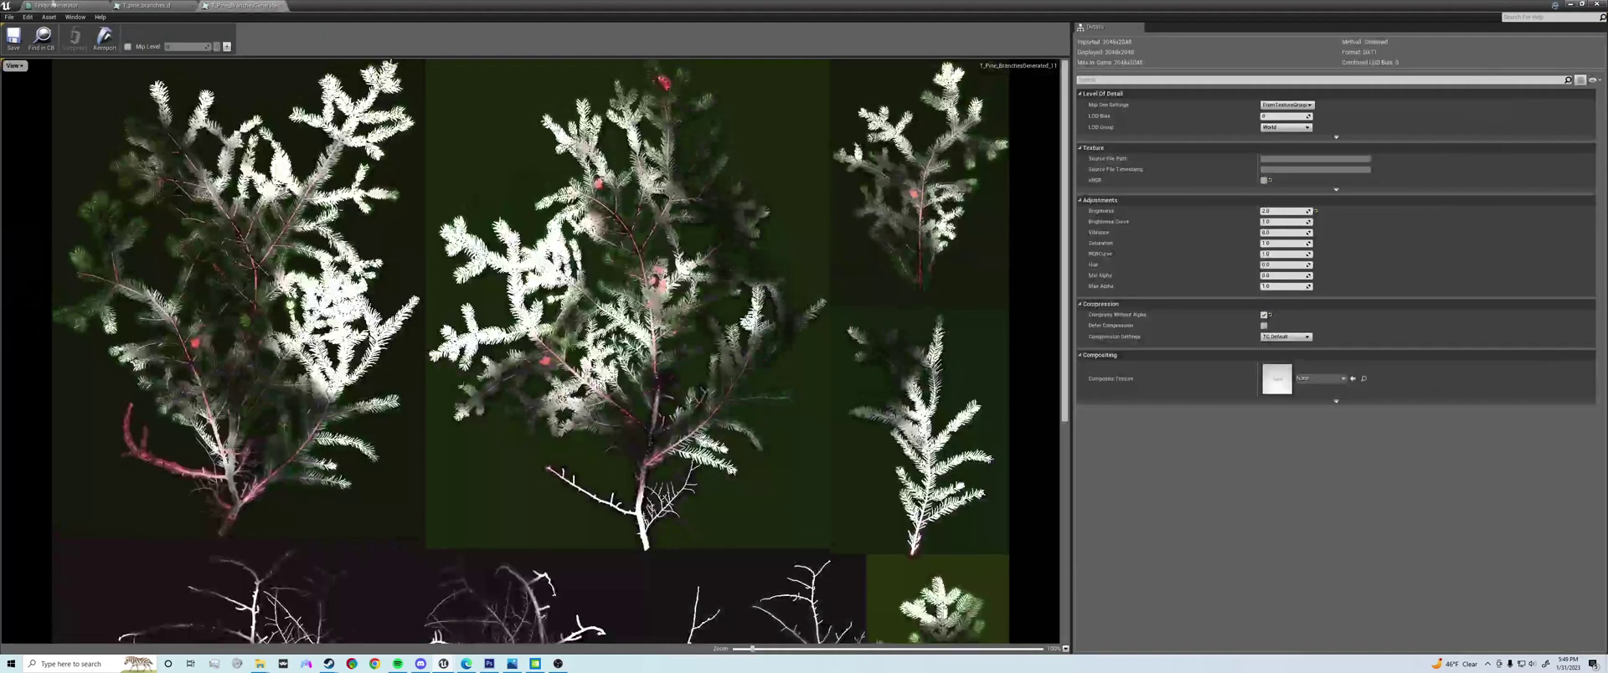
pyautogui.click(14, 65)
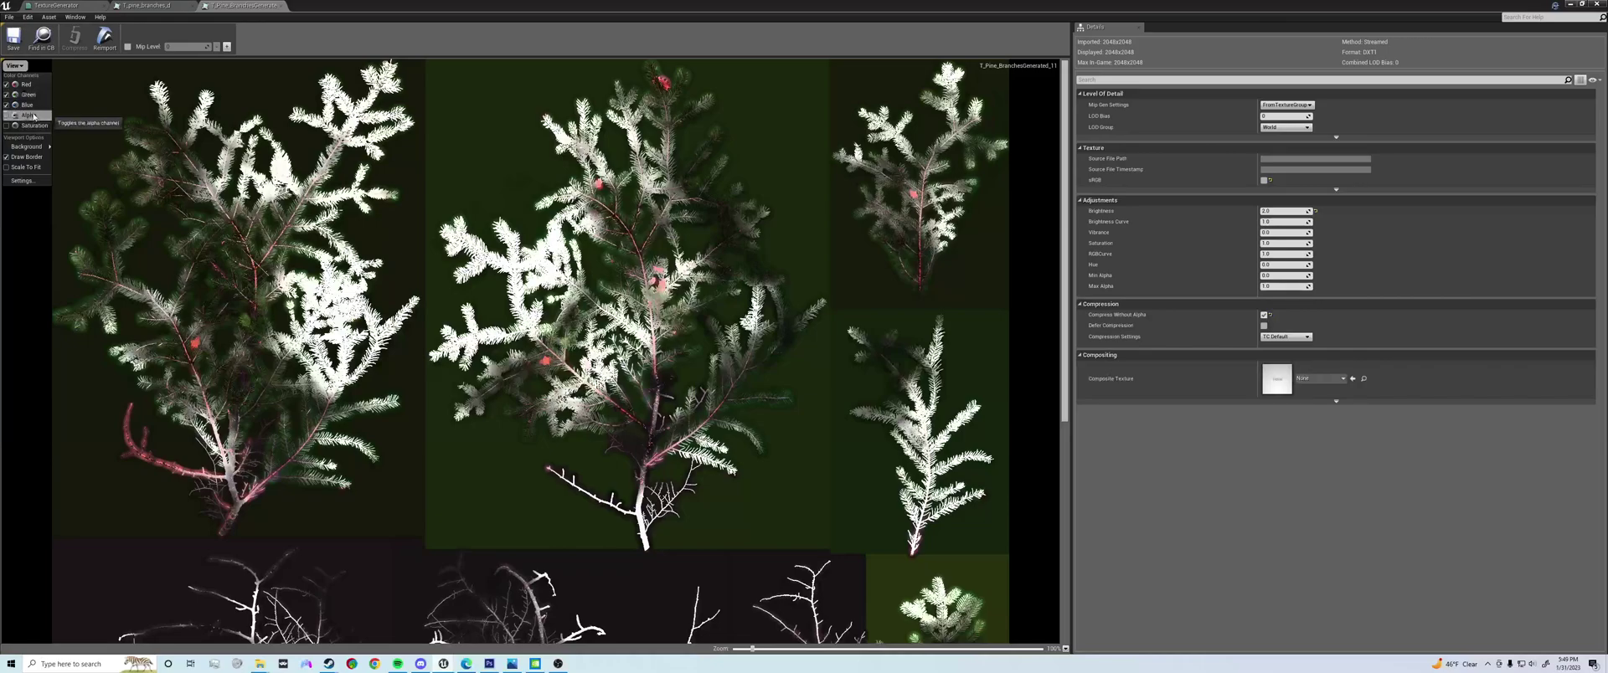
pyautogui.press('Escape')
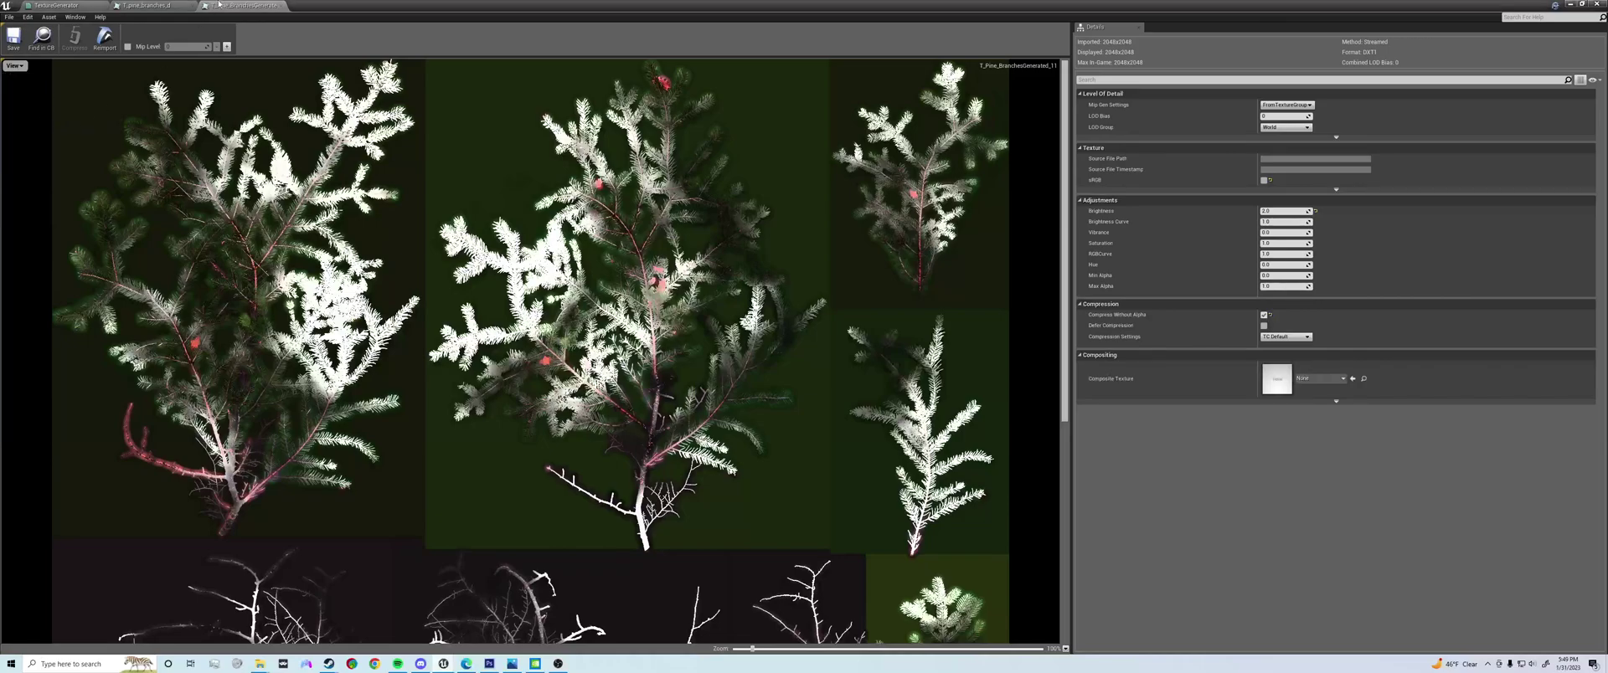
pyautogui.click(16, 65)
pyautogui.press('Escape')
pyautogui.click(280, 5)
pyautogui.click(16, 66)
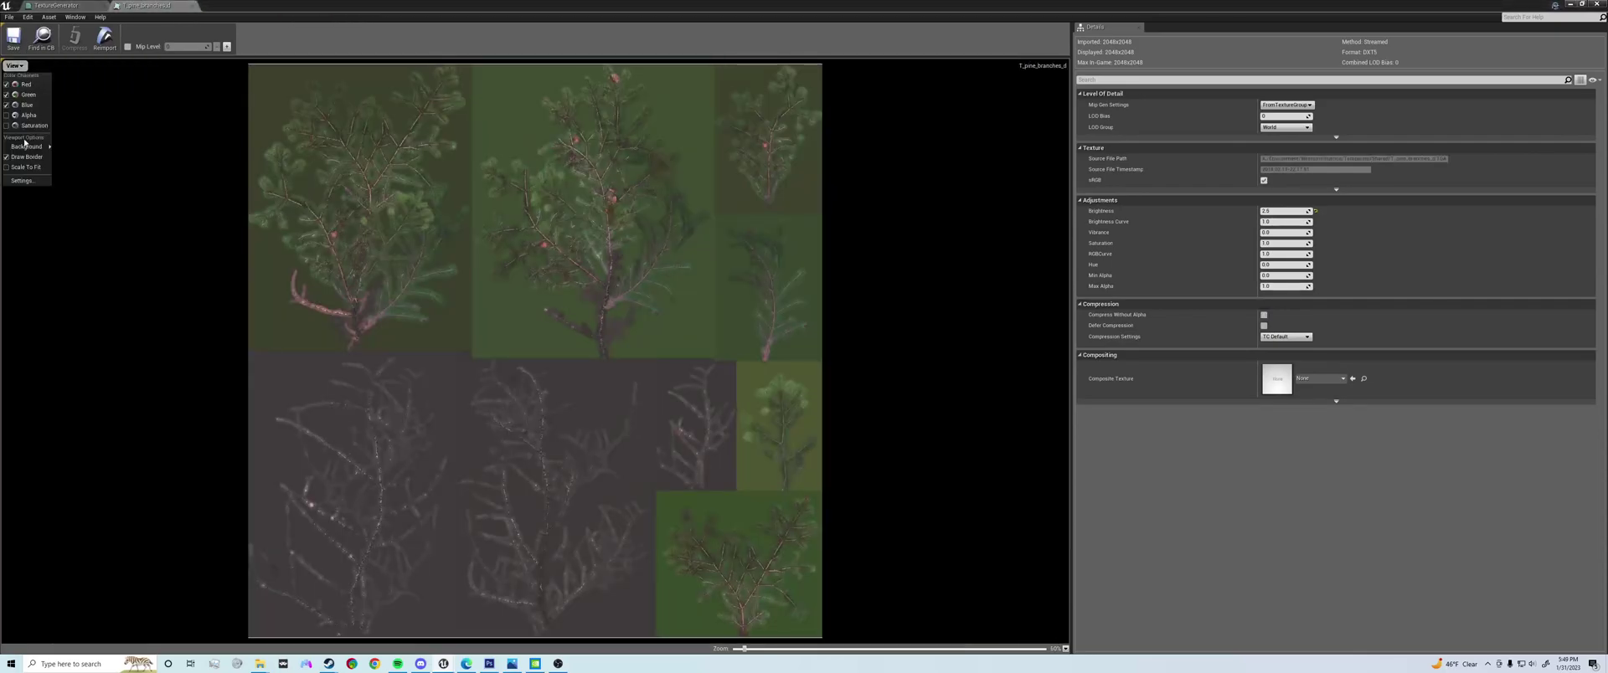
pyautogui.click(35, 121)
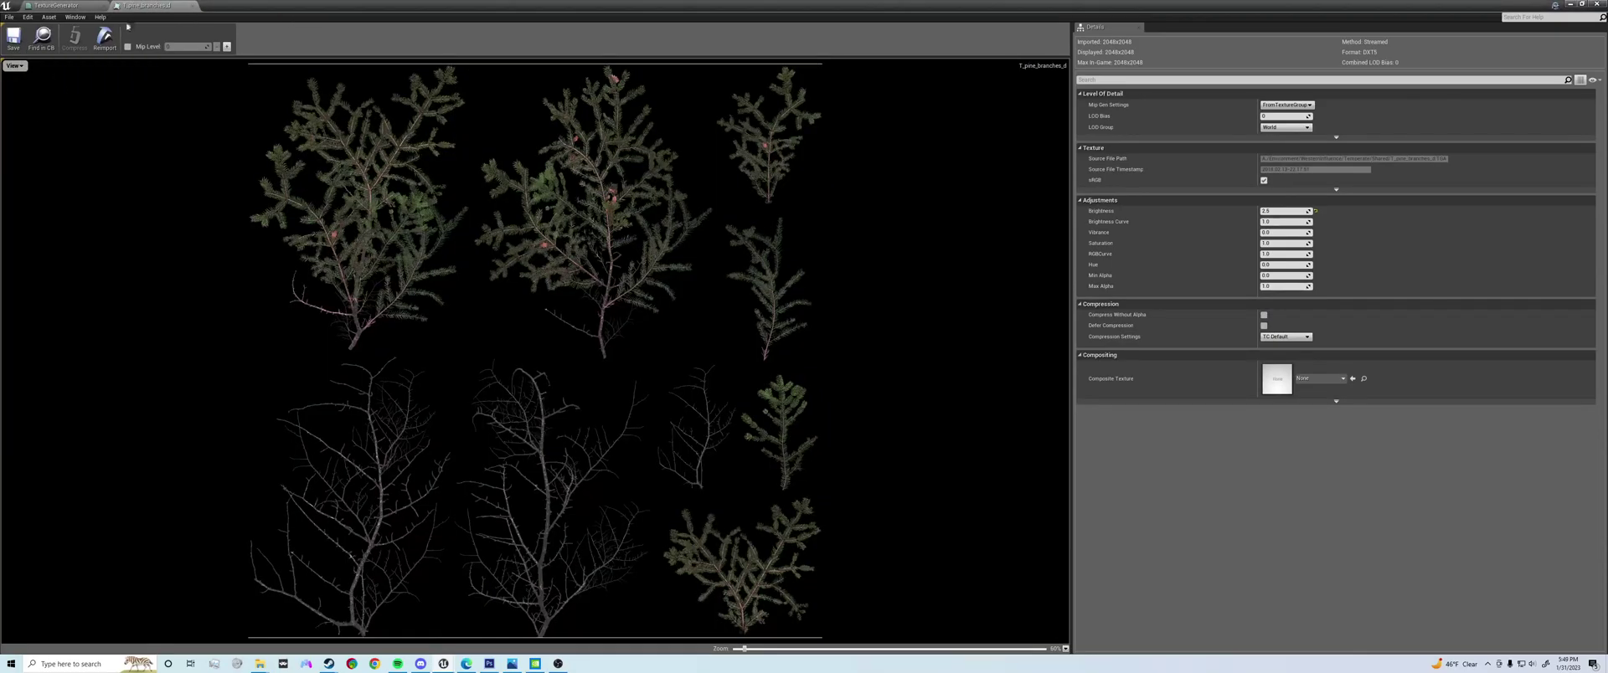
pyautogui.click(192, 5)
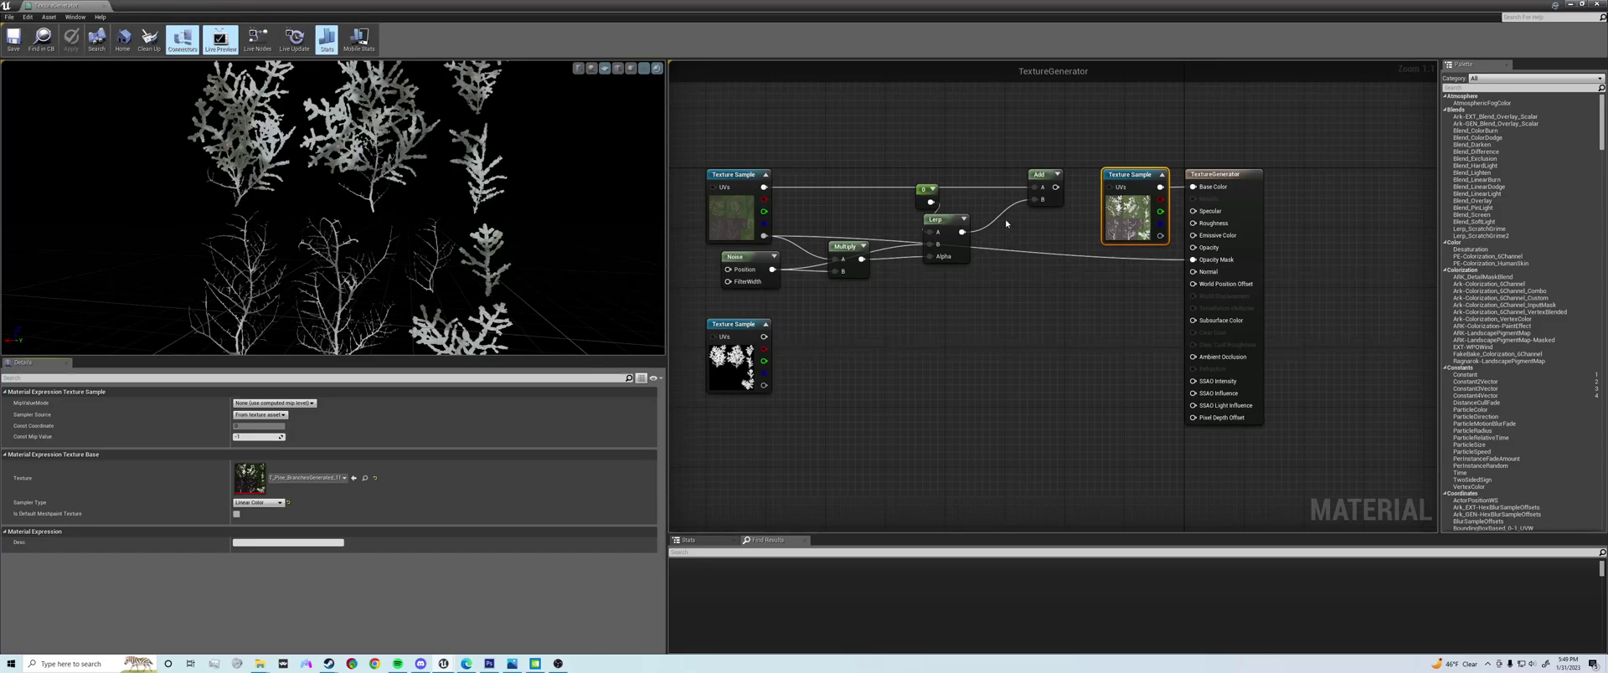
pyautogui.moveTo(1138, 175); pyautogui.dragTo(1130, 175)
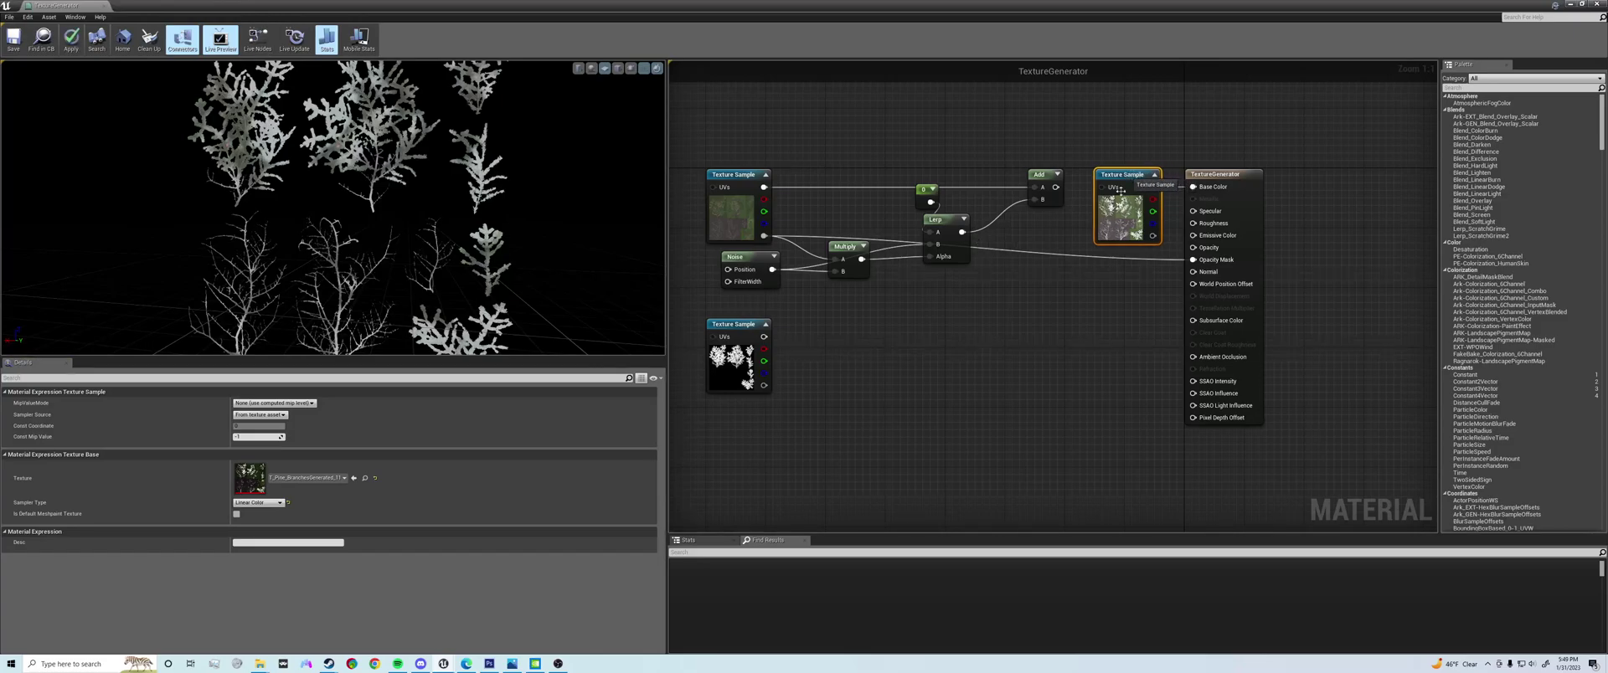
pyautogui.moveTo(825, 335); pyautogui.dragTo(857, 245, button='right')
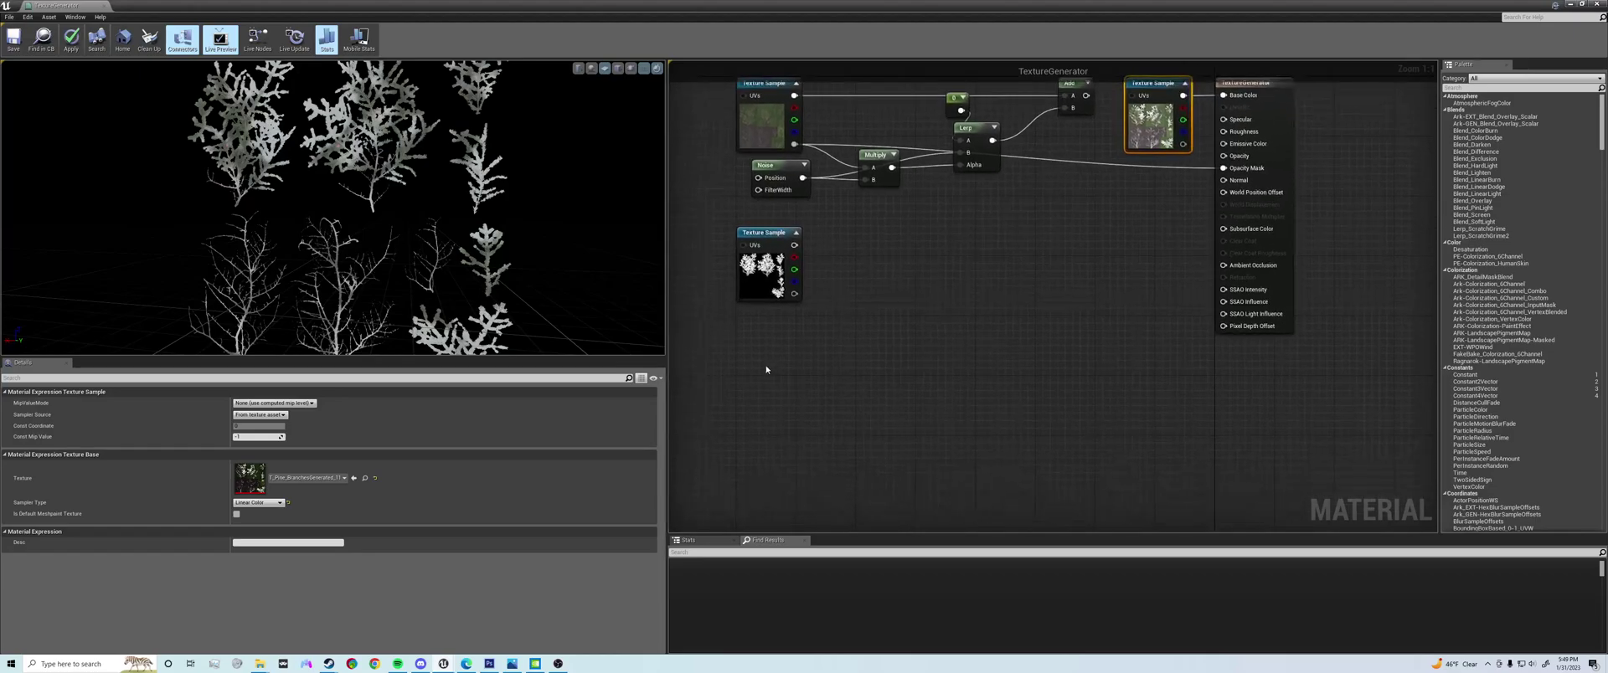
pyautogui.rightClick(762, 364)
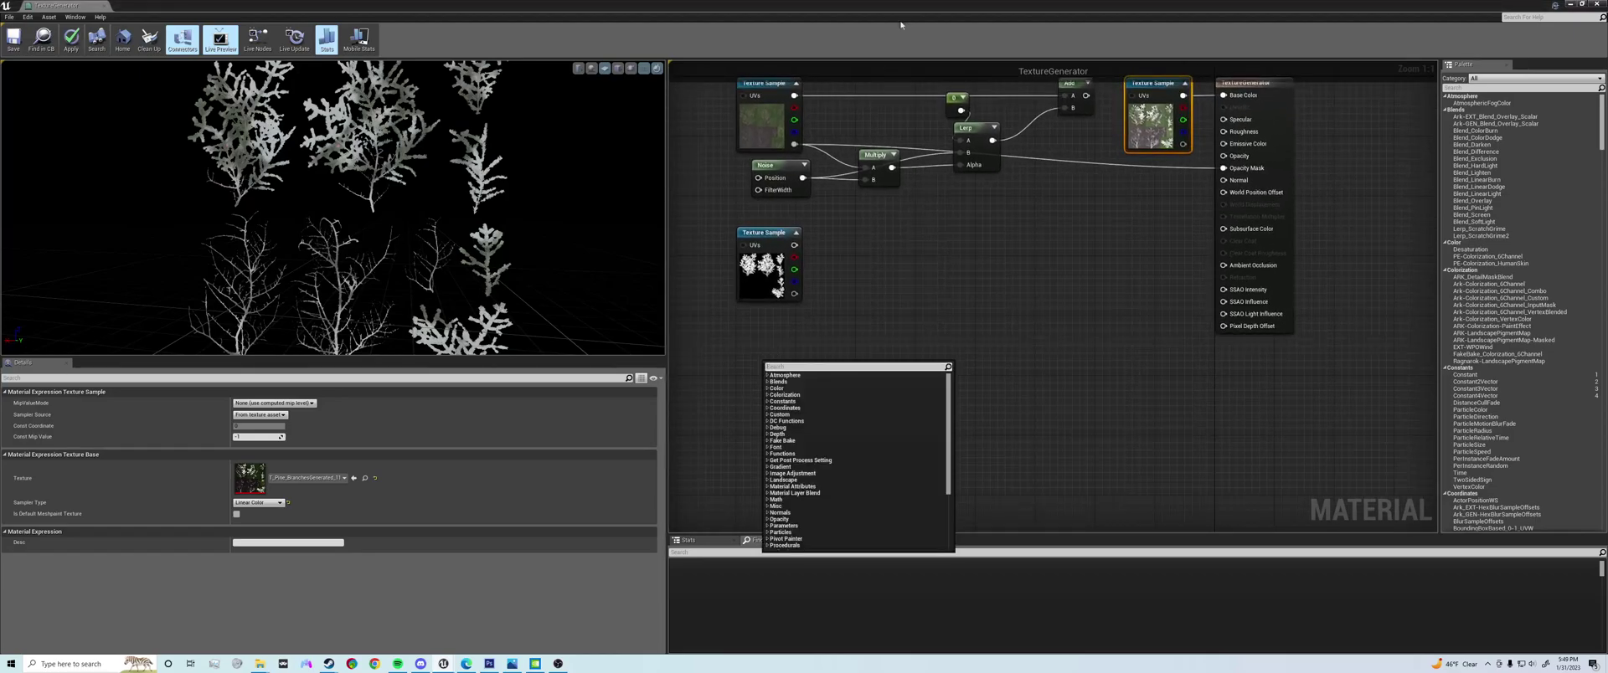
# - Return to the level editor and search the project content for "Noise" assets
pyautogui.click(1583, 3)
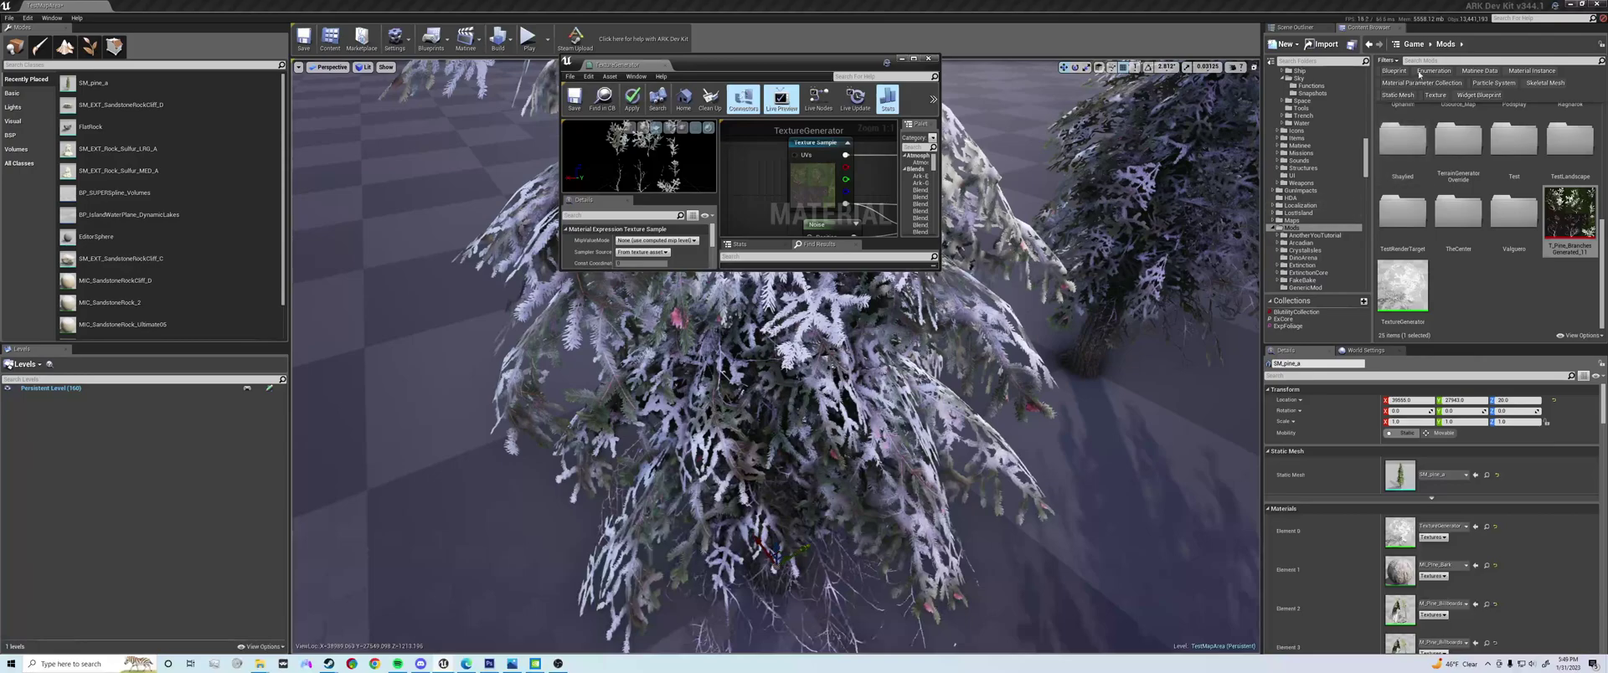
pyautogui.click(1404, 61)
pyautogui.write('N')
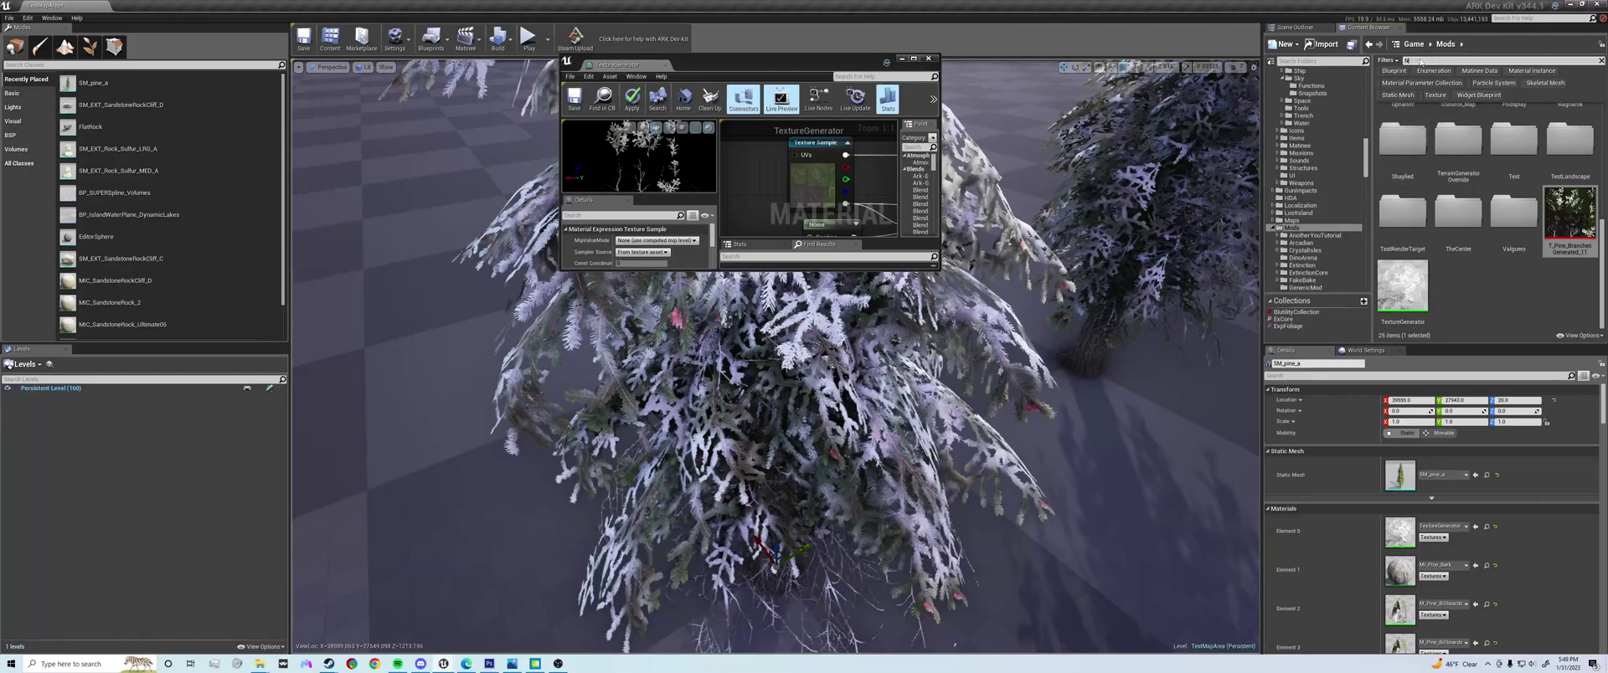
pyautogui.write('oise')
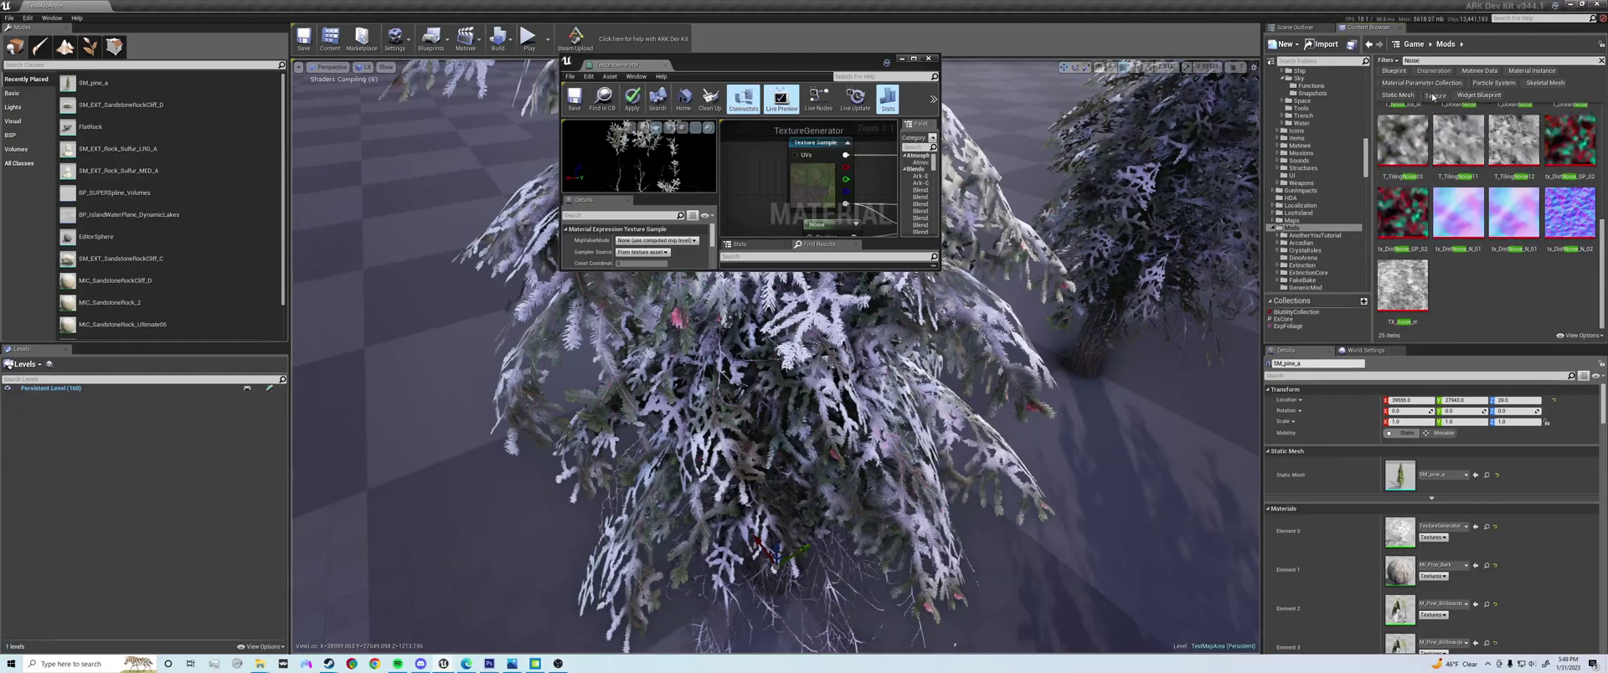
# - Limit the Noise search to textures and add the multicoloured cloud noise texture as a Texture Sample low in the TextureGenerator graph
pyautogui.click(1433, 95)
pyautogui.moveTo(1402, 130); pyautogui.dragTo(742, 193)
pyautogui.moveTo(806, 60); pyautogui.dragTo(808, 1)
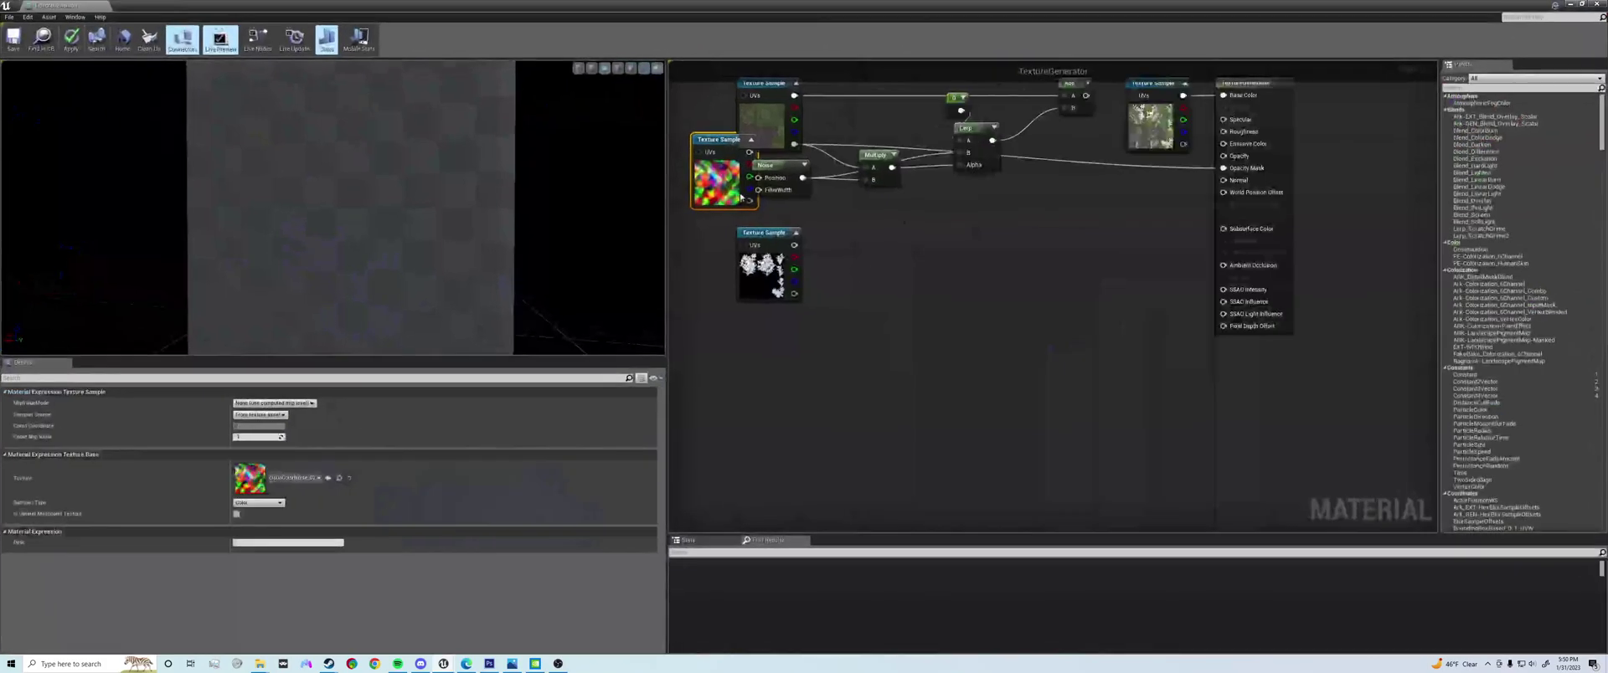
pyautogui.moveTo(702, 147); pyautogui.dragTo(764, 320)
# - Create a Power node fed by the cloud noise Texture Sample's RGB output
pyautogui.moveTo(762, 350); pyautogui.dragTo(838, 394)
pyautogui.write('Power')
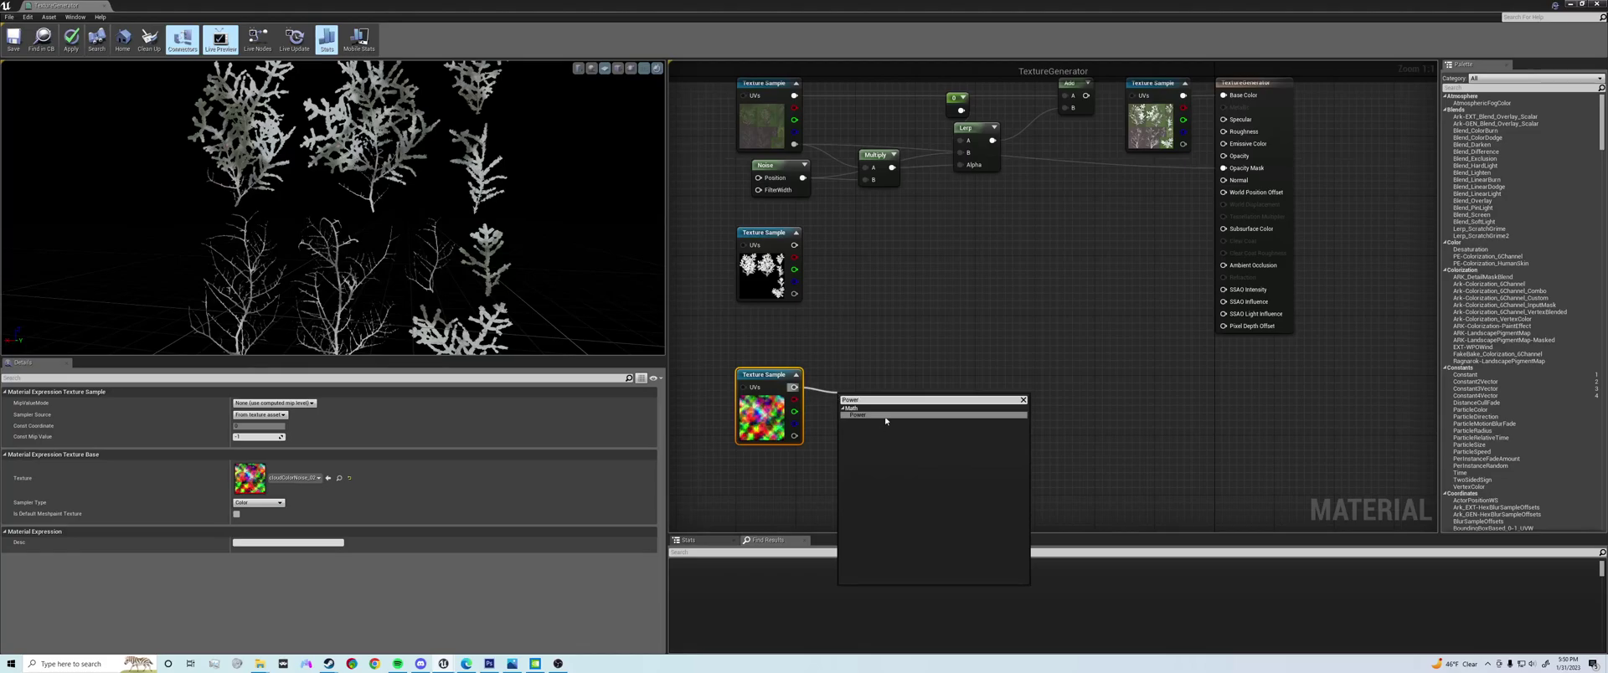
pyautogui.click(885, 417)
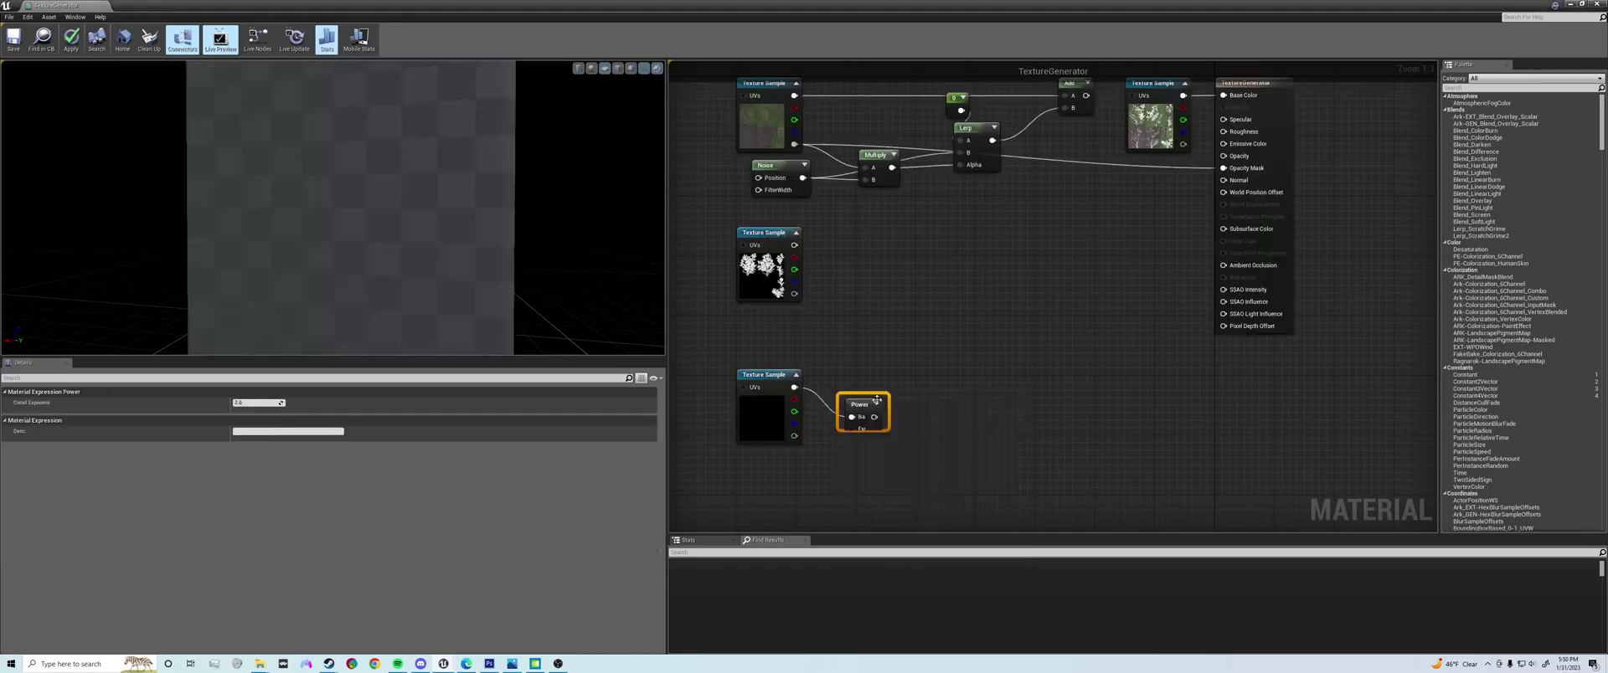
pyautogui.moveTo(873, 397); pyautogui.dragTo(930, 430)
pyautogui.write('lerp')
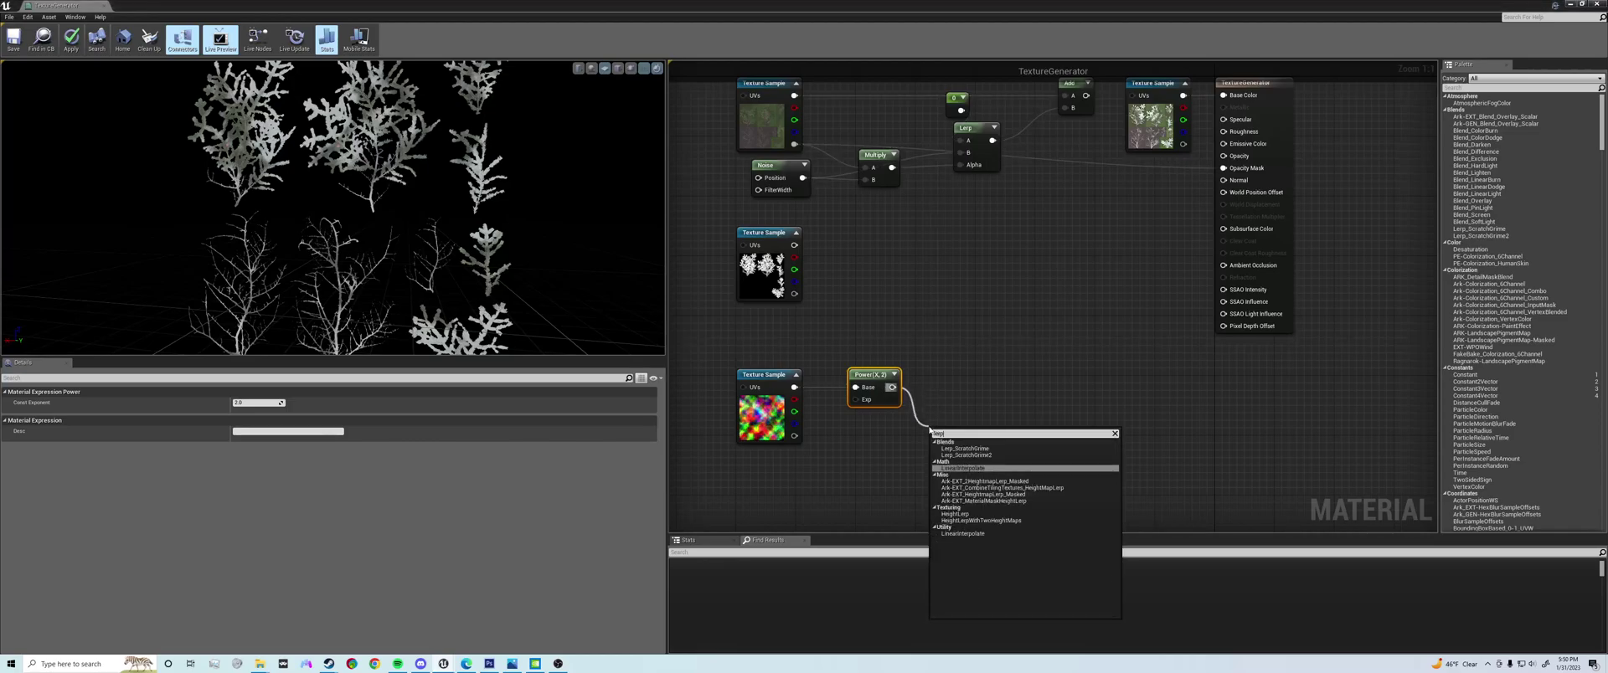
pyautogui.click(963, 533)
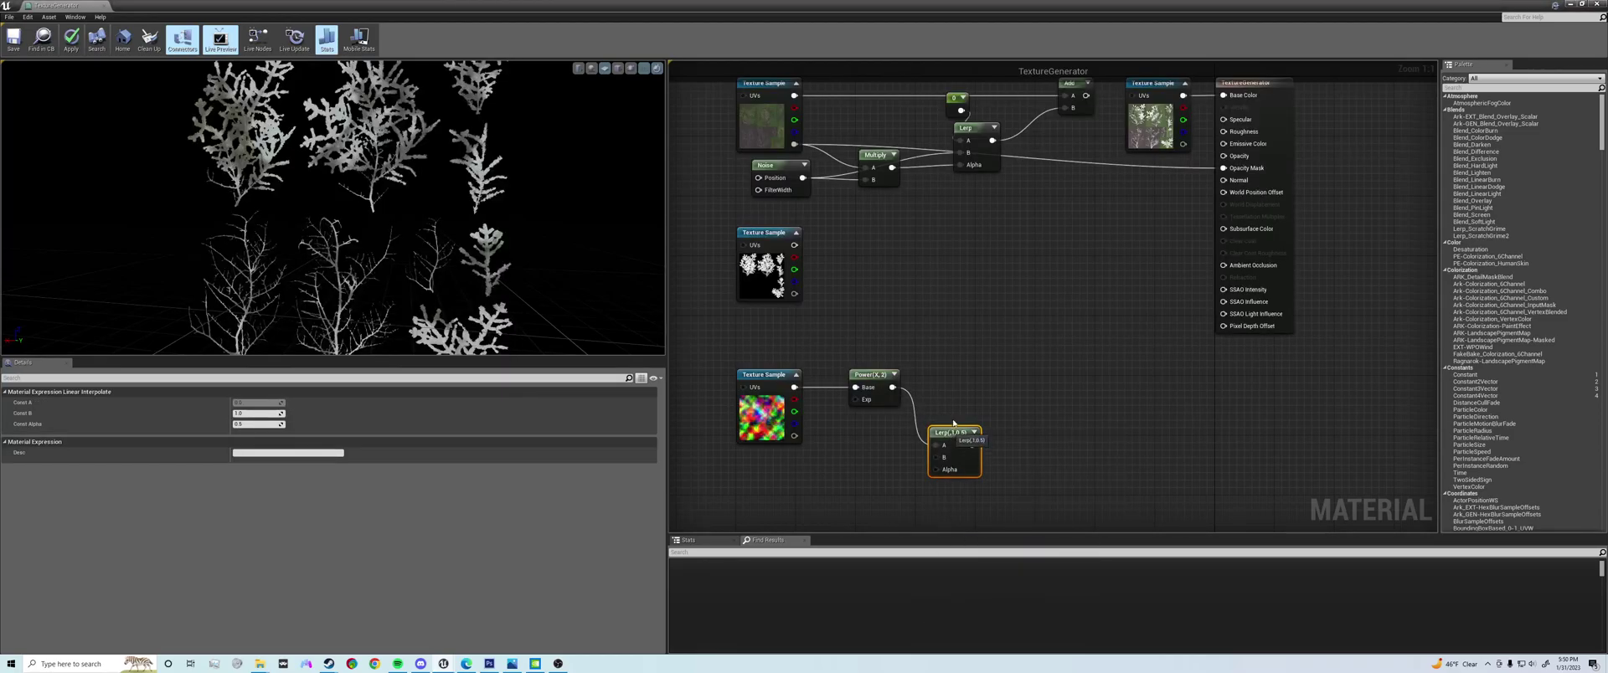
pyautogui.moveTo(953, 426); pyautogui.dragTo(956, 418)
pyautogui.press('Delete')
# - Create a Lerp node from the Power output and move that connection to the Lerp's Alpha input
pyautogui.moveTo(893, 387); pyautogui.dragTo(947, 418)
pyautogui.write('Lerp')
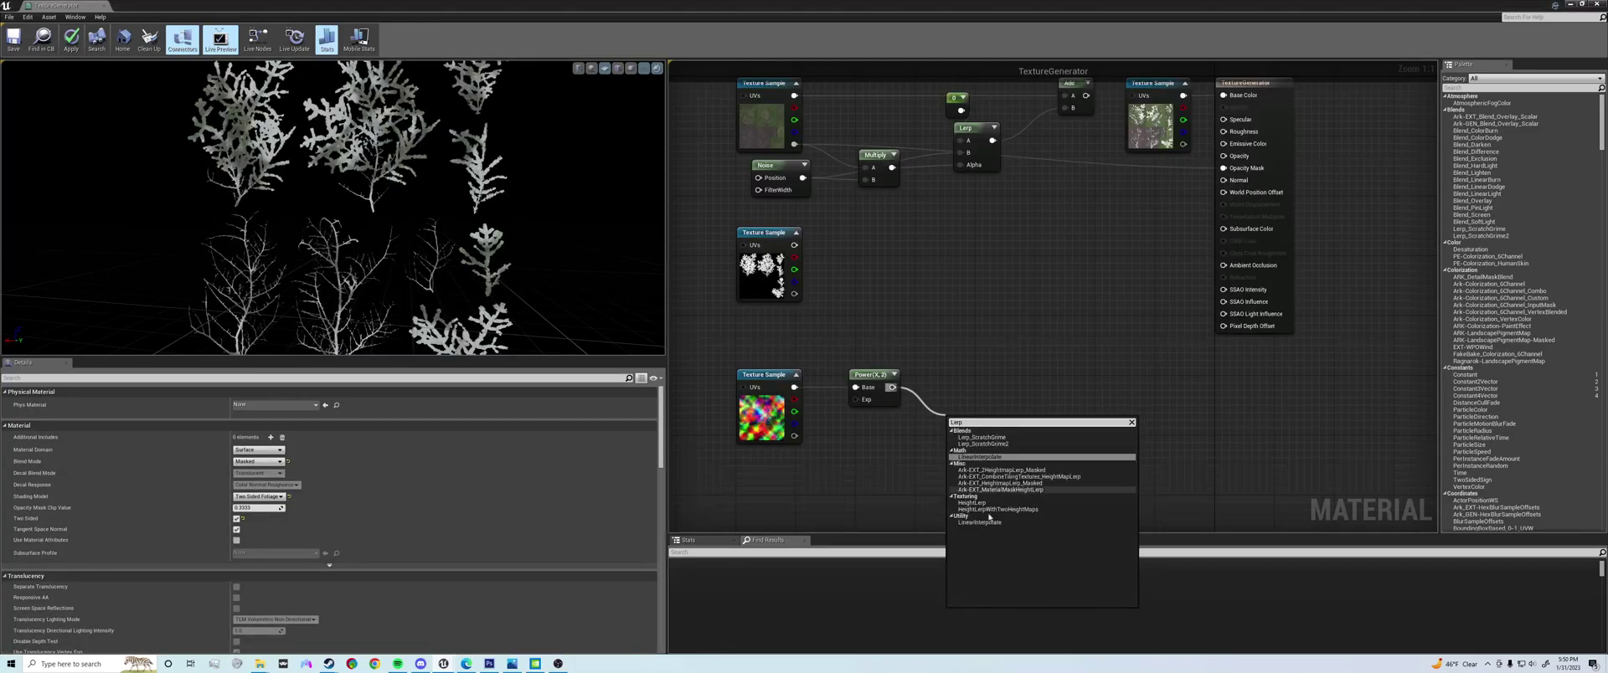
pyautogui.click(974, 457)
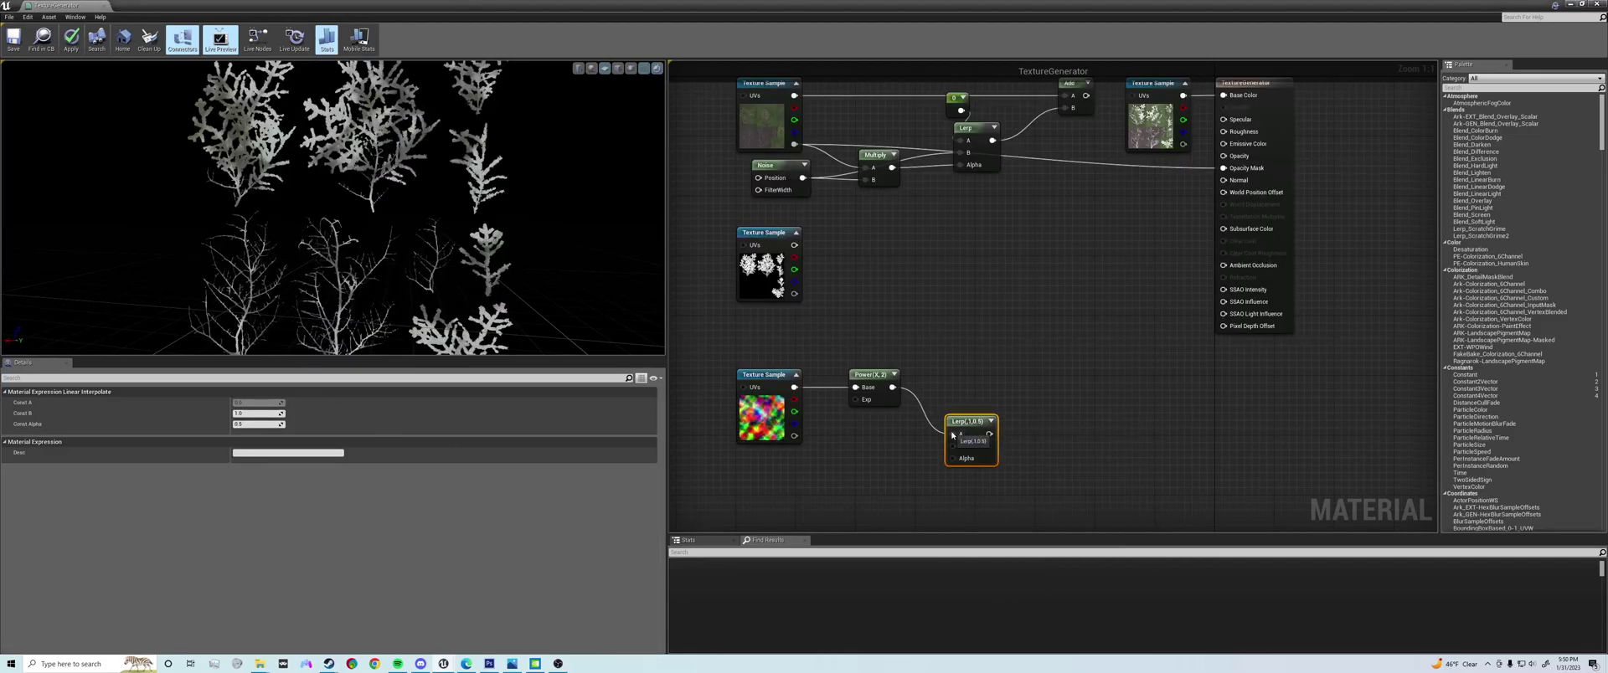
pyautogui.keyDown('ctrl'); pyautogui.moveTo(954, 434); pyautogui.dragTo(960, 465); pyautogui.keyUp('ctrl')
pyautogui.moveTo(978, 419); pyautogui.dragTo(978, 453)
# - Paste a copy of the pine branches Texture Sample beneath the noise sample and connect its RGB to the Lerp's A input
pyautogui.moveTo(786, 223); pyautogui.dragTo(788, 176, button='right')
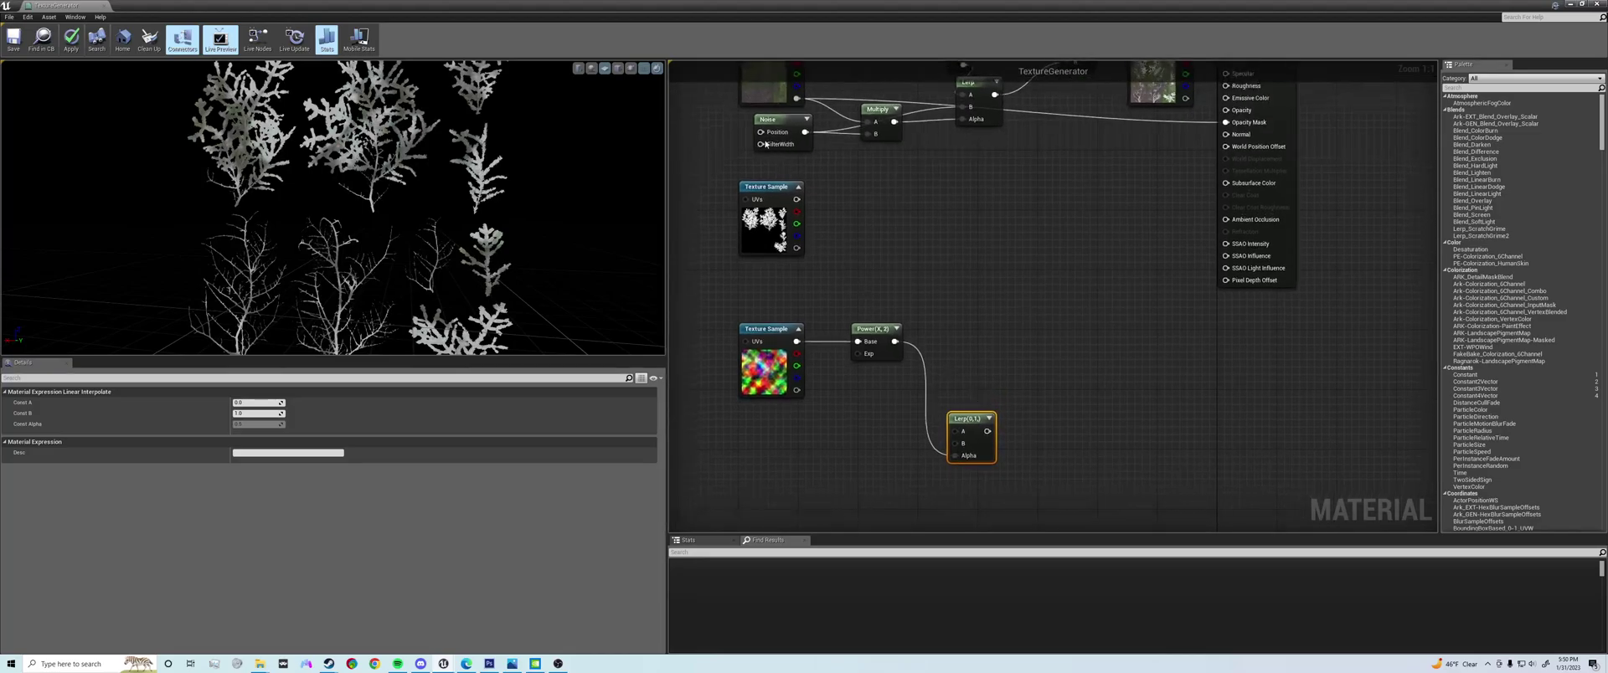
pyautogui.click(787, 211)
pyautogui.click(774, 101)
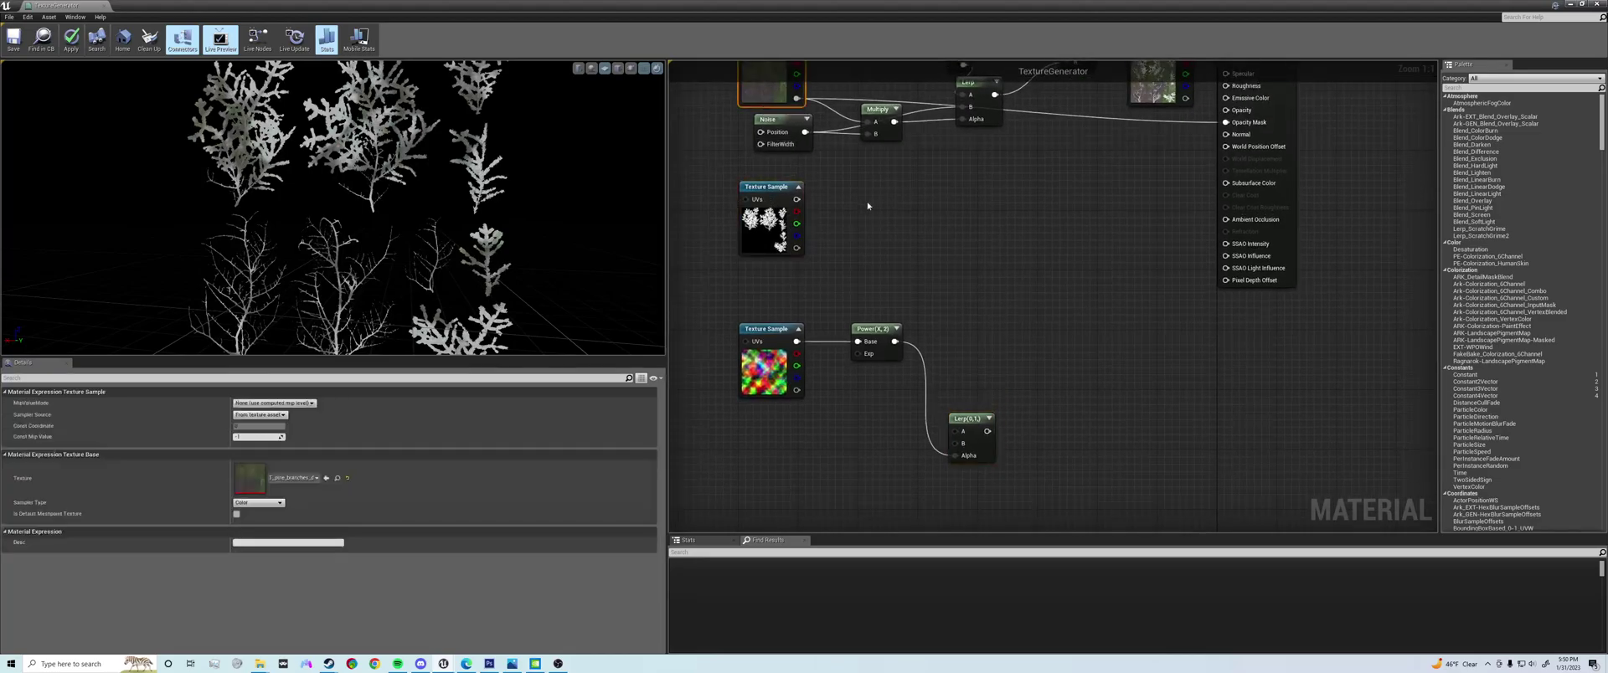
pyautogui.click(760, 447)
pyautogui.hotkey('ctrl', 'v')
pyautogui.moveTo(794, 435); pyautogui.dragTo(785, 399, button='right')
pyautogui.moveTo(789, 400); pyautogui.dragTo(946, 396)
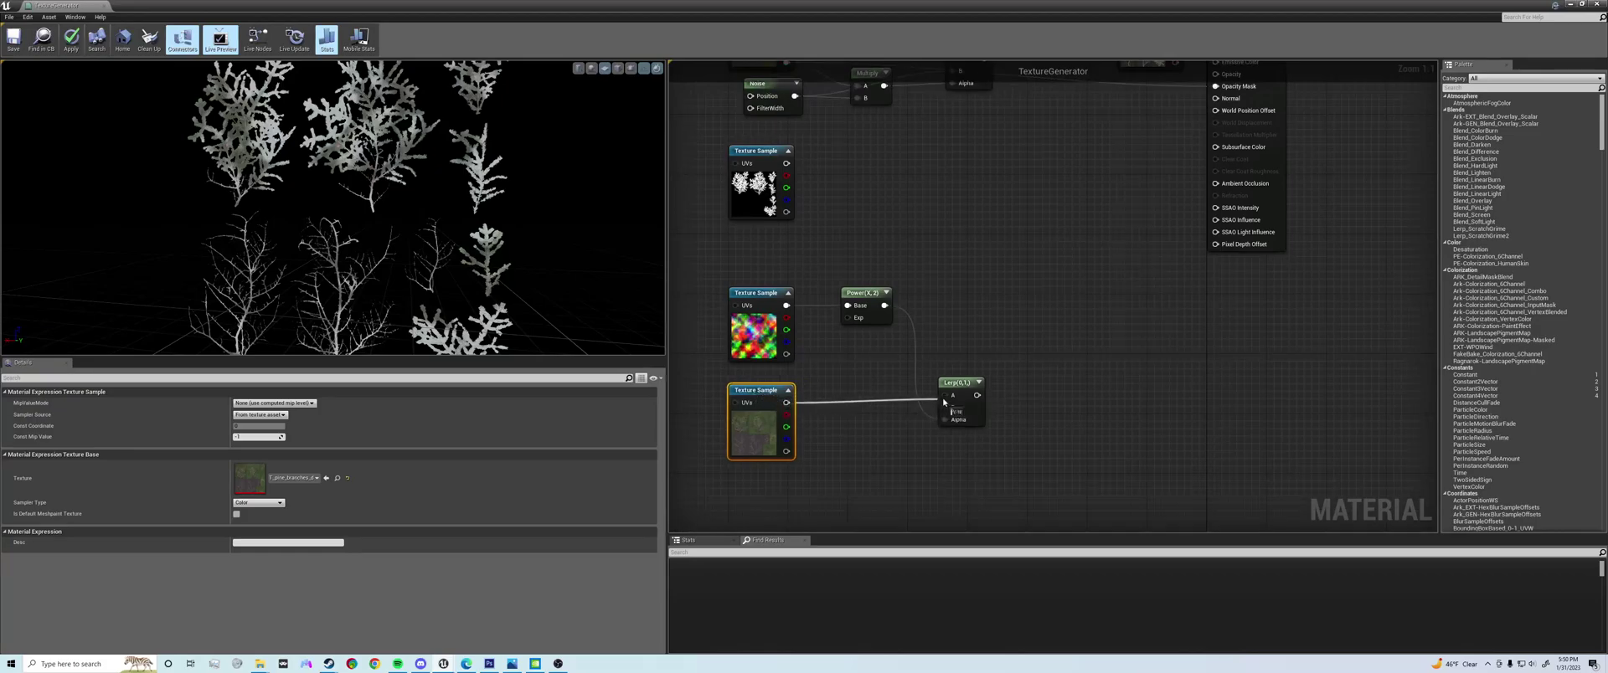
pyautogui.moveTo(766, 393); pyautogui.dragTo(765, 386)
# - Add another pasted Texture Sample, assign the T_ShallowSnow_BC texture to it, and connect it to the Lerp's B input
pyautogui.moveTo(800, 434); pyautogui.dragTo(798, 411, button='right')
pyautogui.hotkey('ctrl', 'v')
pyautogui.moveTo(782, 469); pyautogui.dragTo(789, 437, button='right')
pyautogui.moveTo(789, 436); pyautogui.dragTo(771, 435)
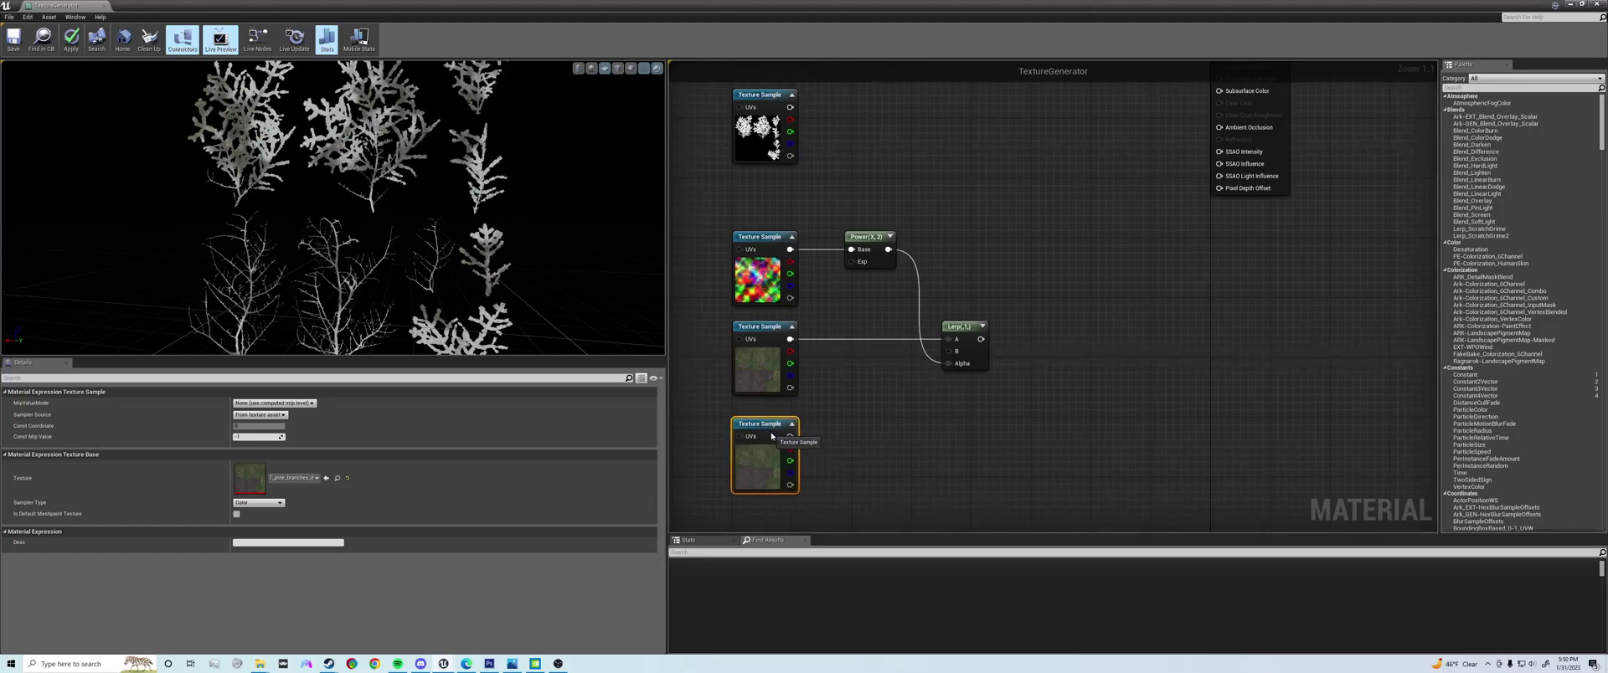
pyautogui.click(298, 478)
pyautogui.write('ShallowSno')
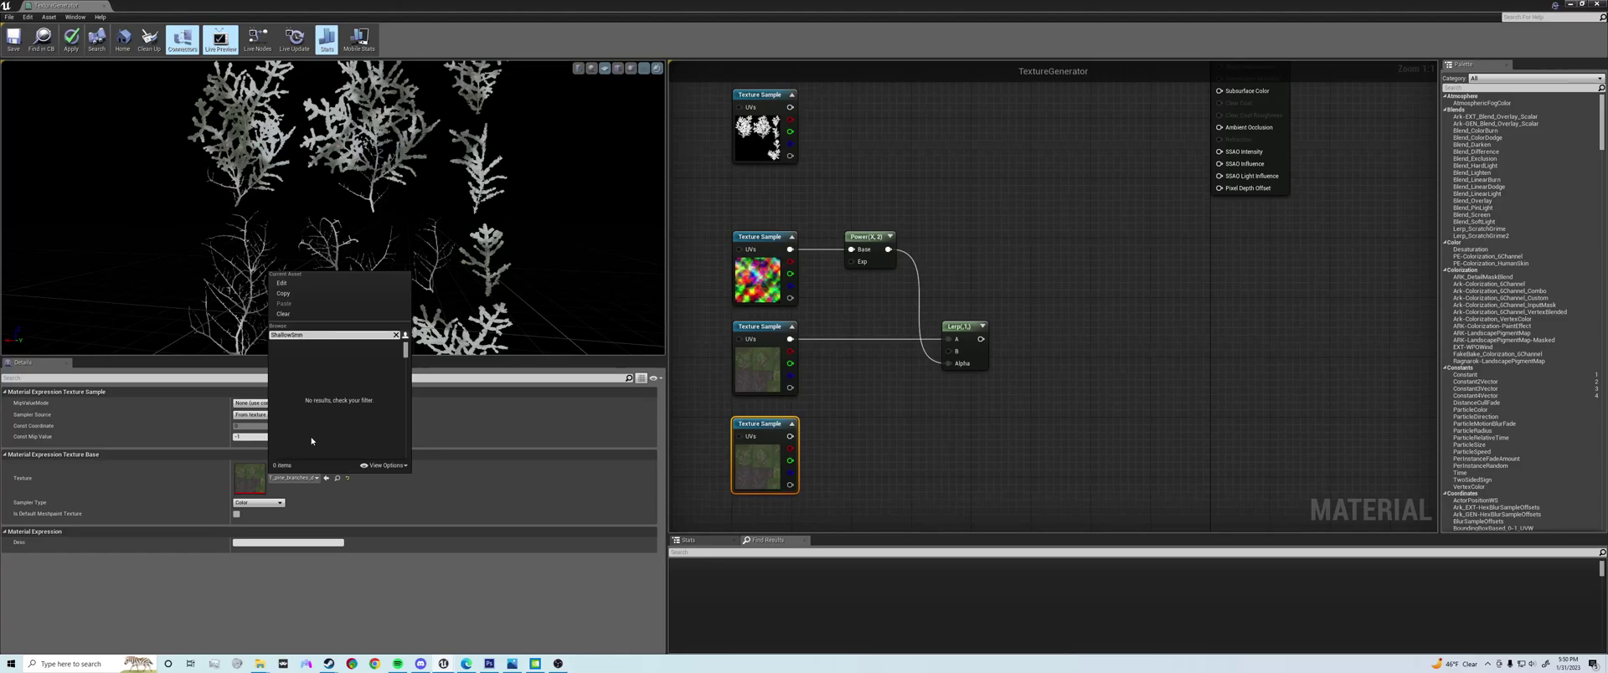
pyautogui.write('w')
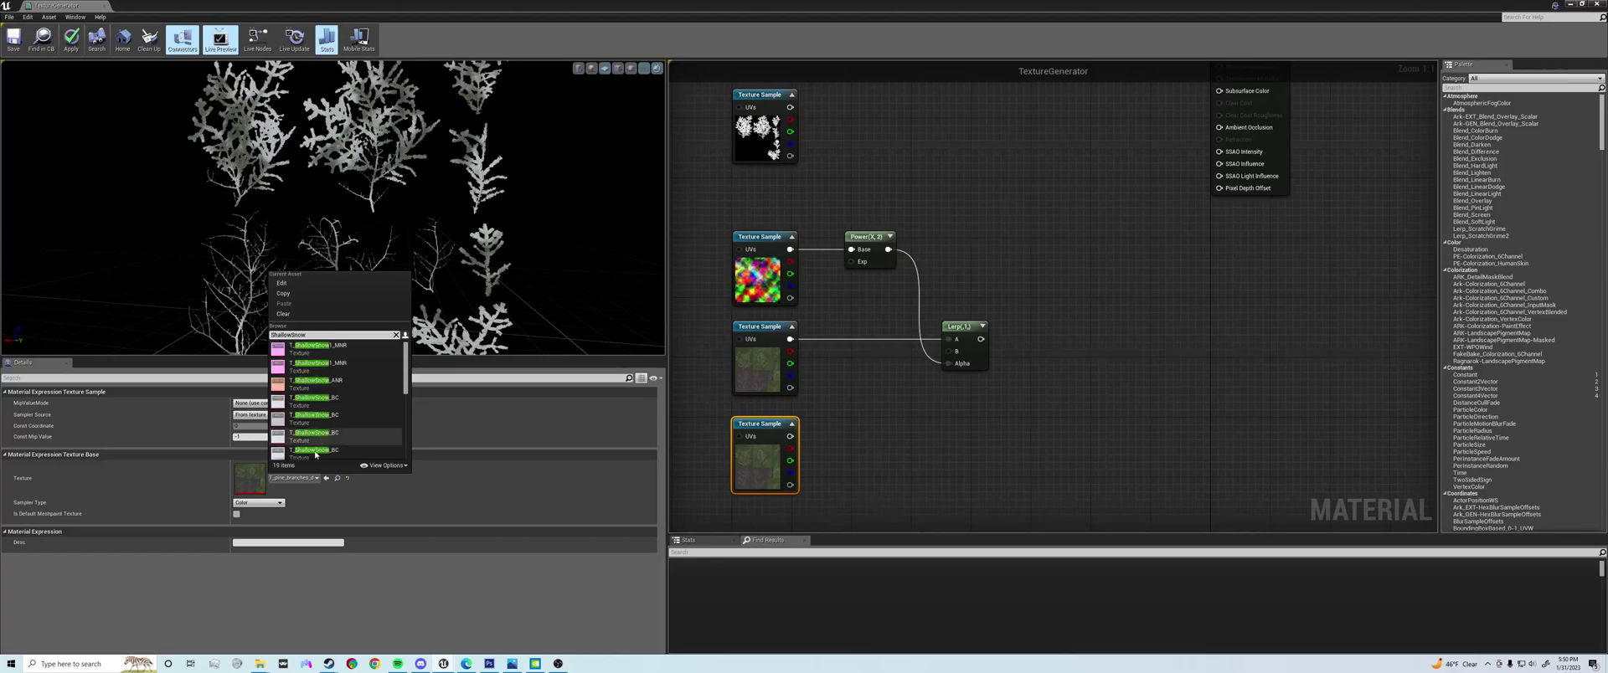
pyautogui.moveTo(328, 402)
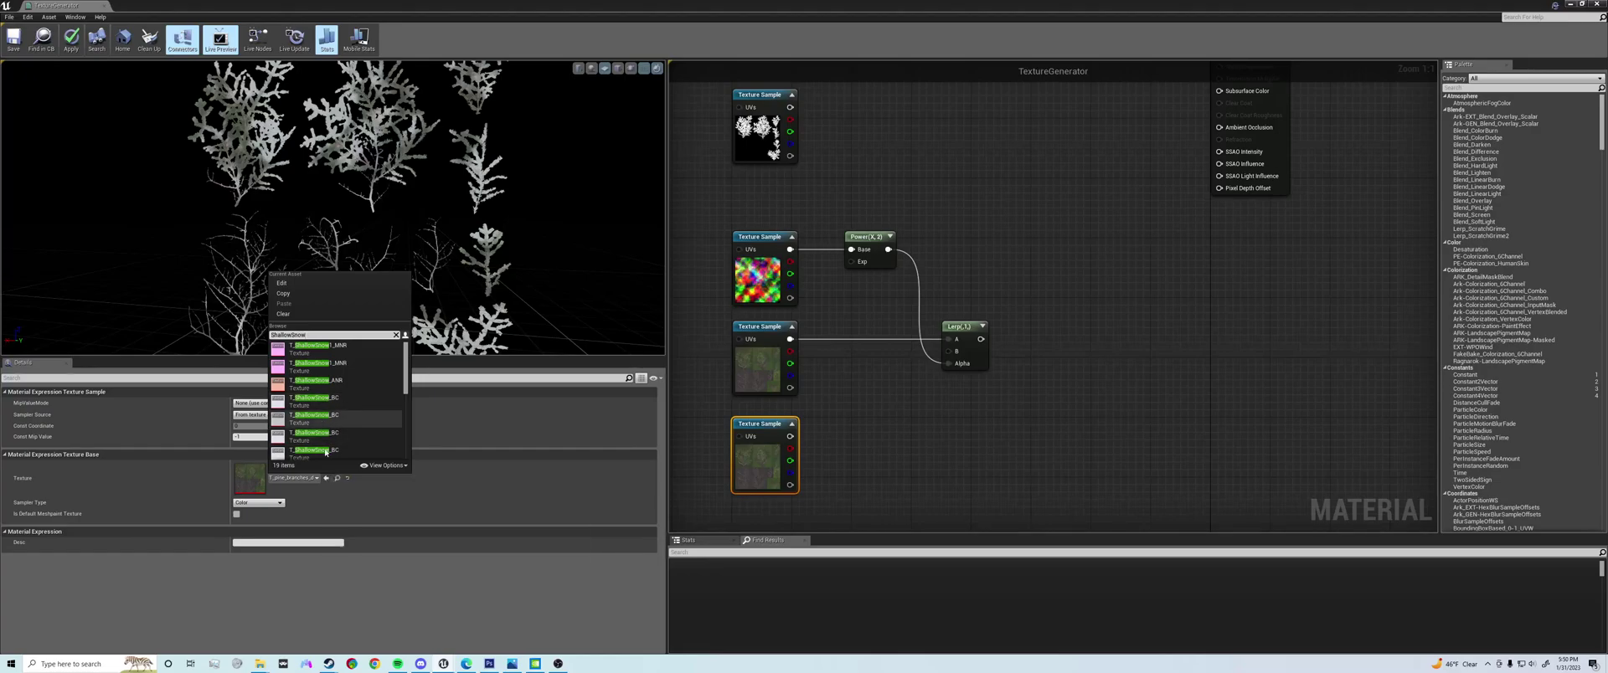
pyautogui.click(328, 435)
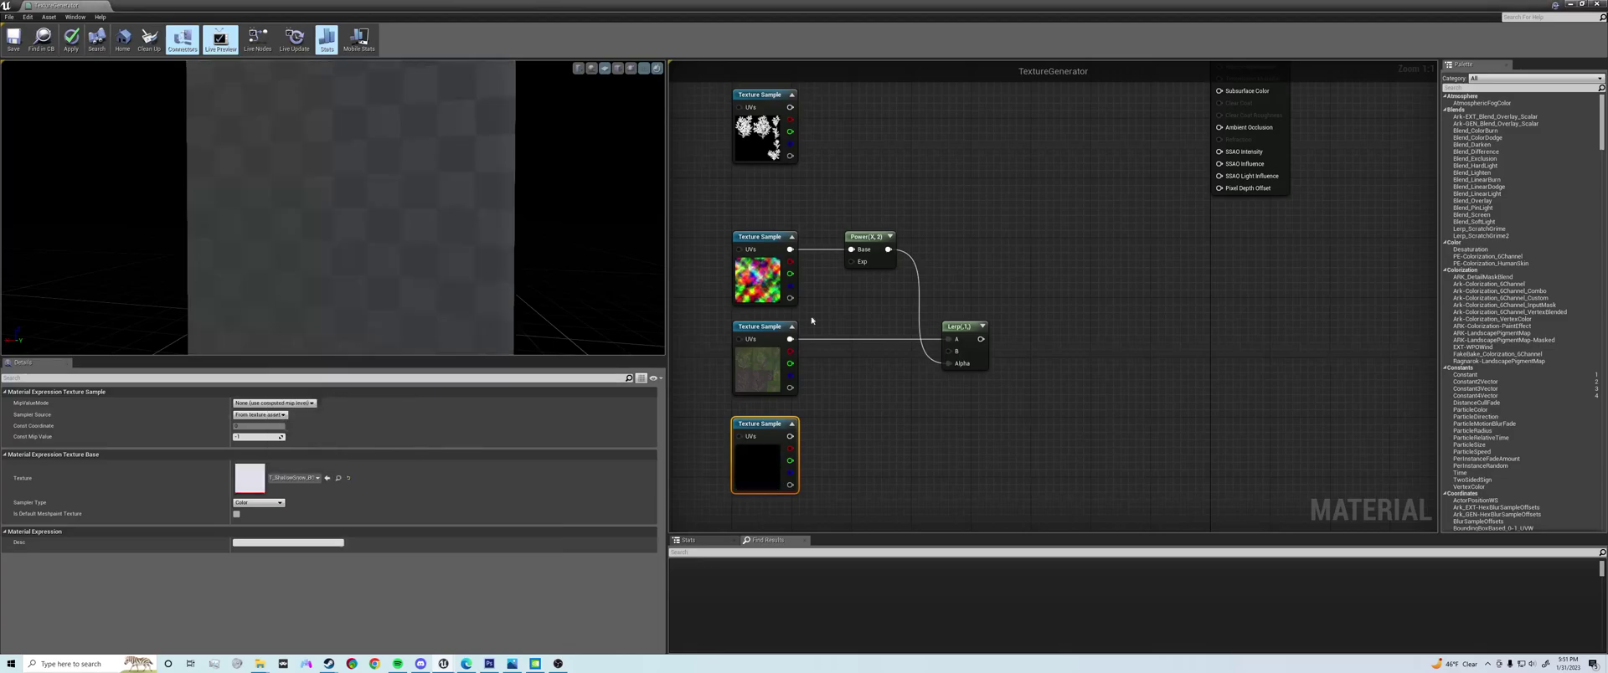
pyautogui.moveTo(789, 436); pyautogui.dragTo(955, 357)
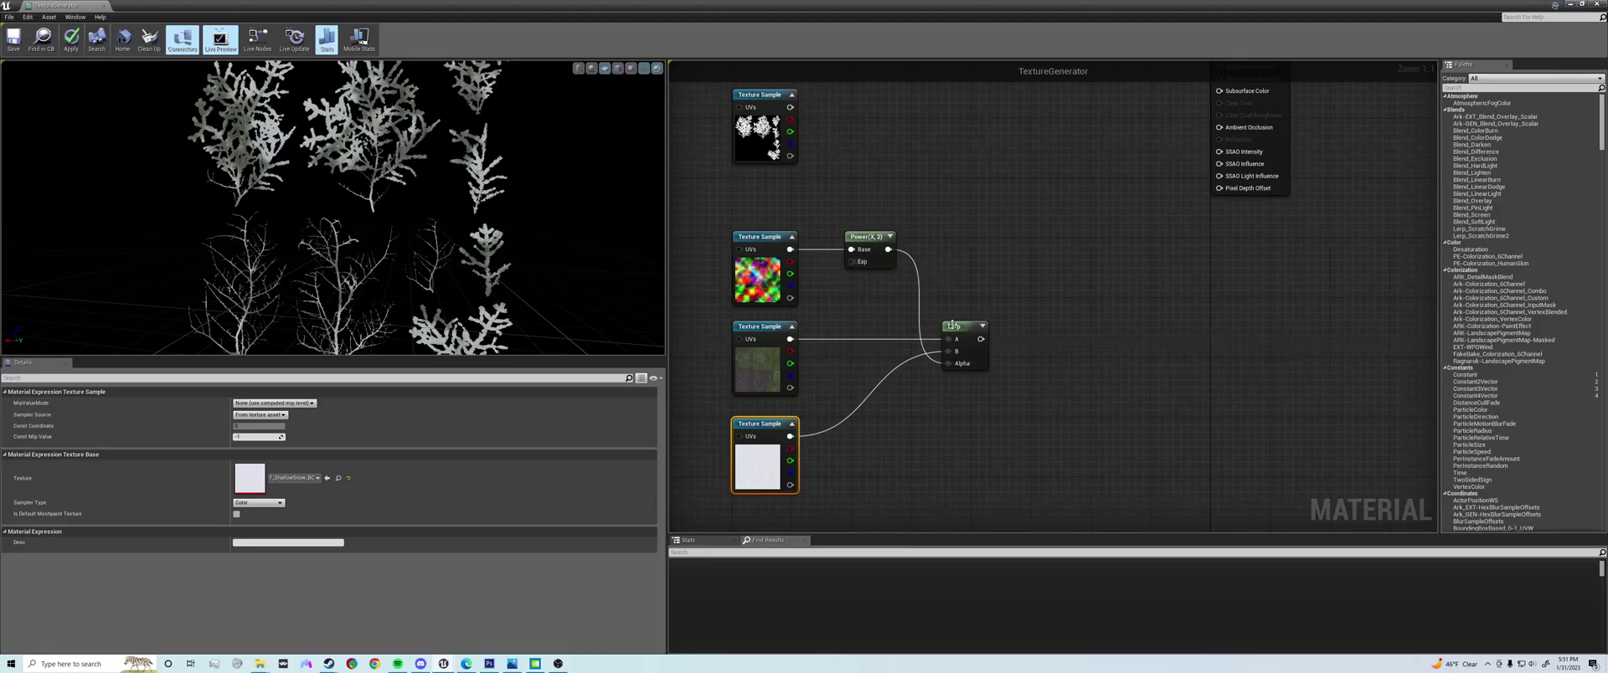
# - Connect a Constant node with value 2 to the Power node's Exp input
pyautogui.moveTo(849, 267); pyautogui.dragTo(871, 324)
pyautogui.write('Cons')
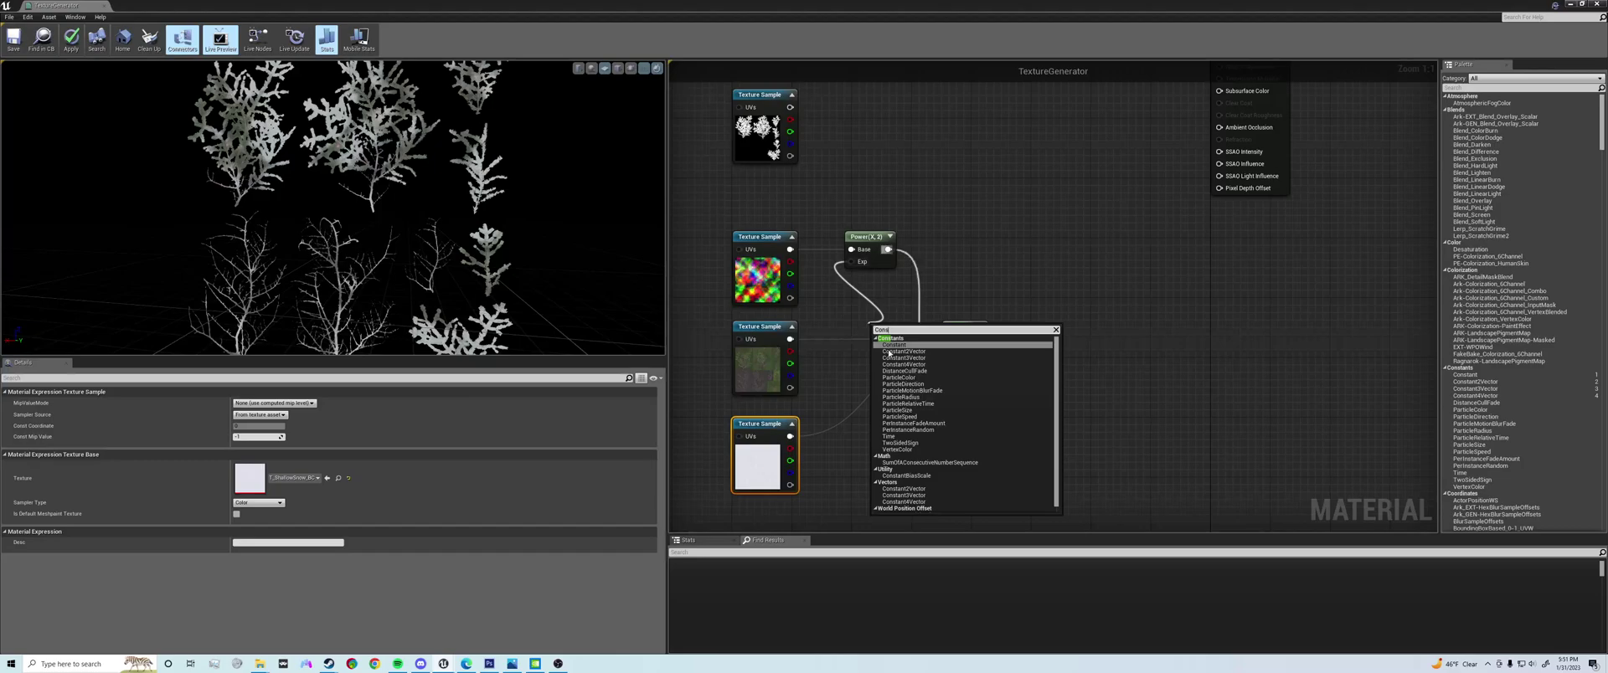
pyautogui.click(893, 344)
pyautogui.click(251, 403)
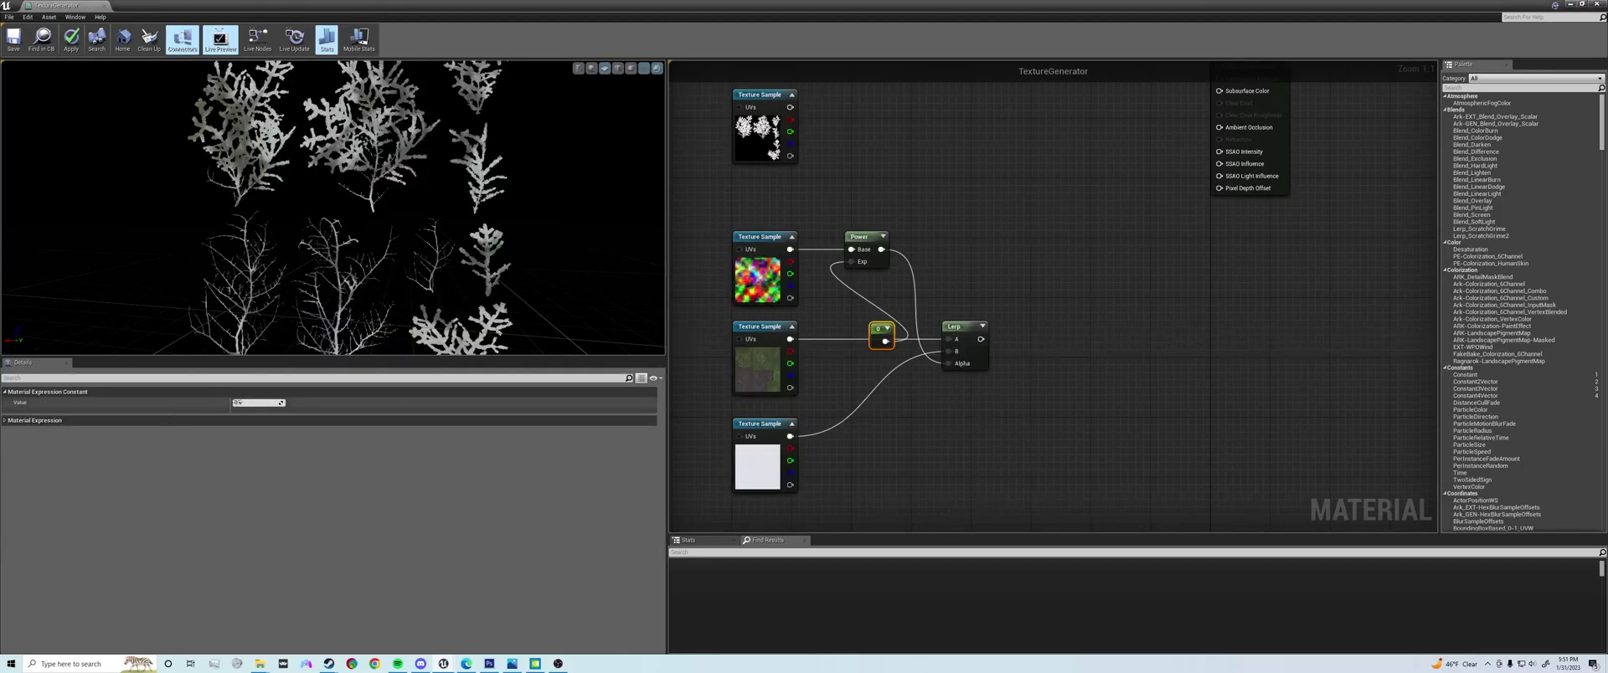
pyautogui.write('2')
pyautogui.press('Return')
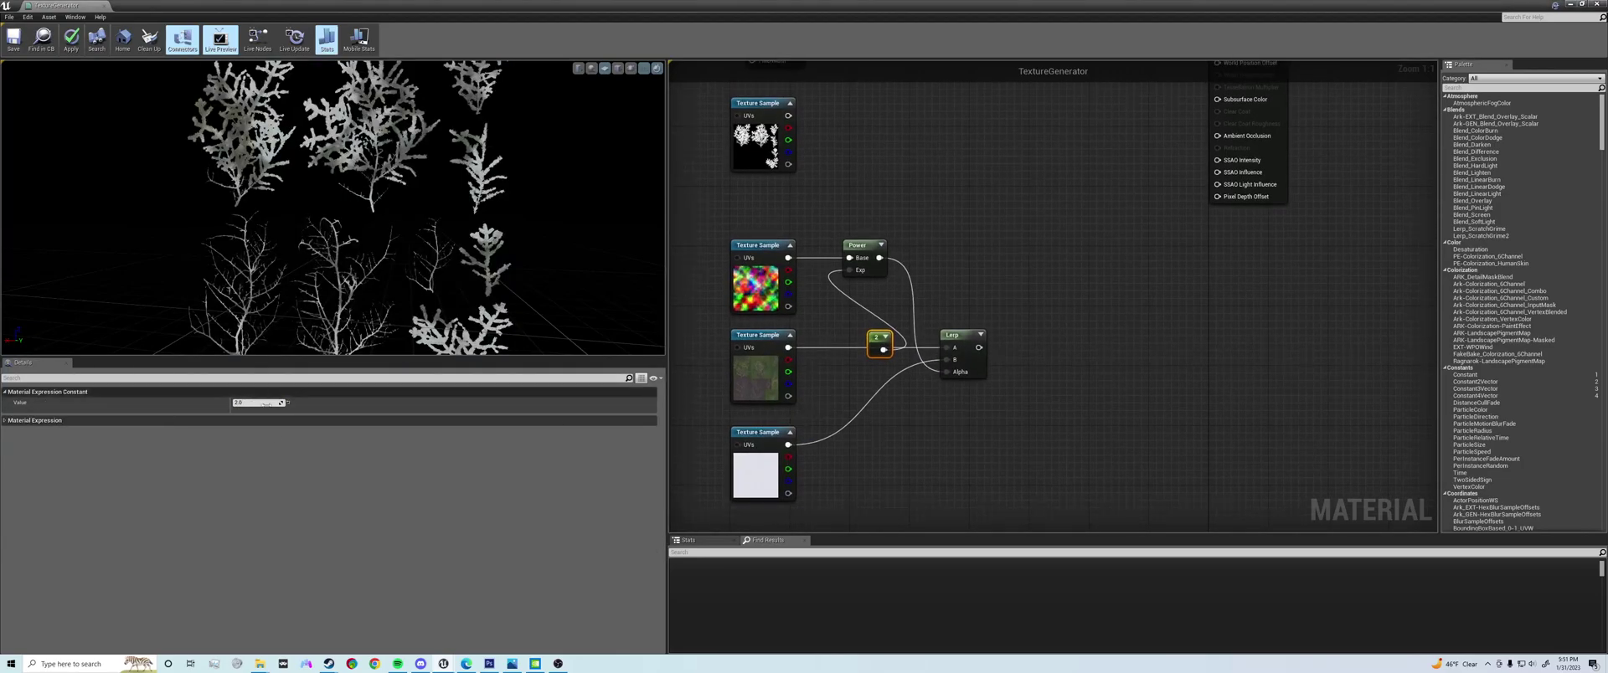
# - Preview the new Lerp node and switch the Power node's Base input to the noise texture's red channel
pyautogui.rightClick(955, 340)
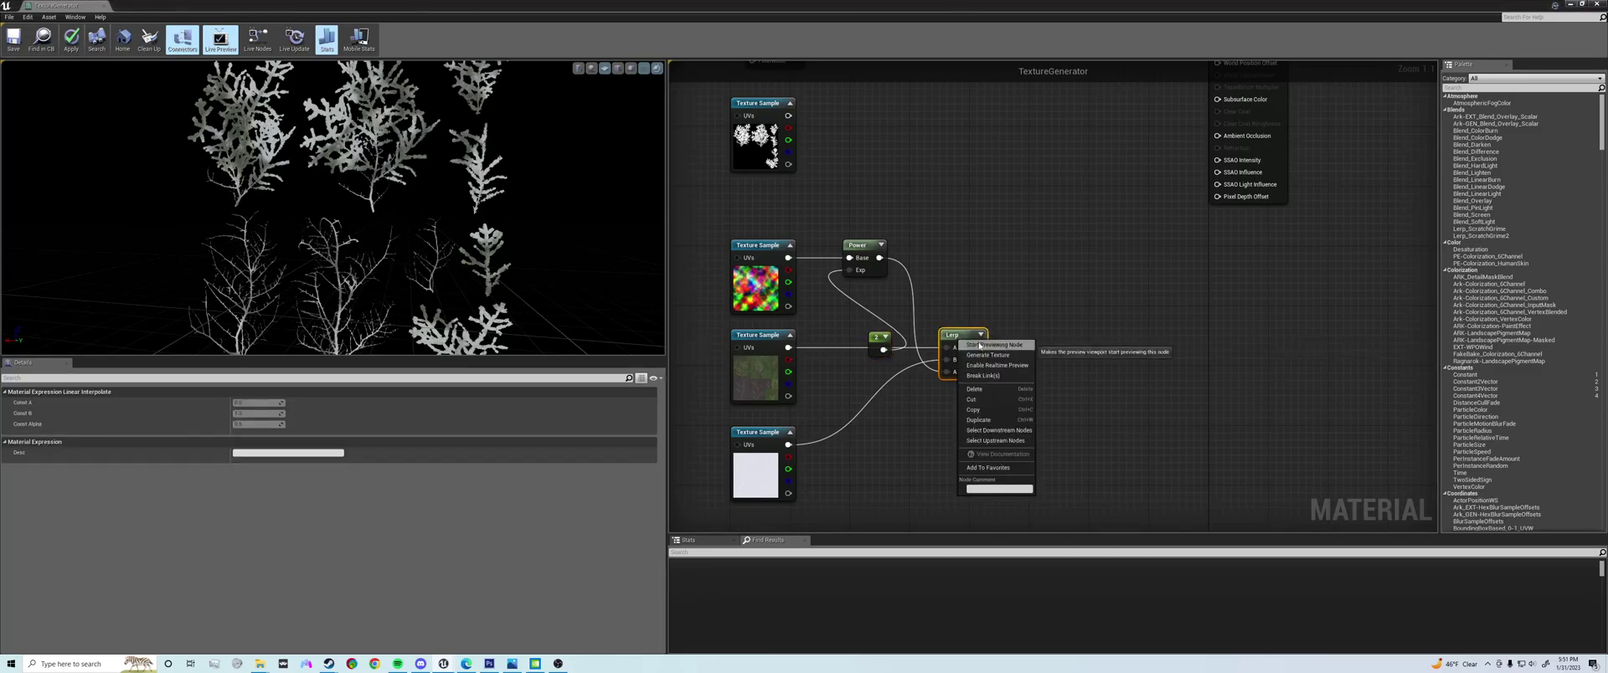
pyautogui.click(992, 352)
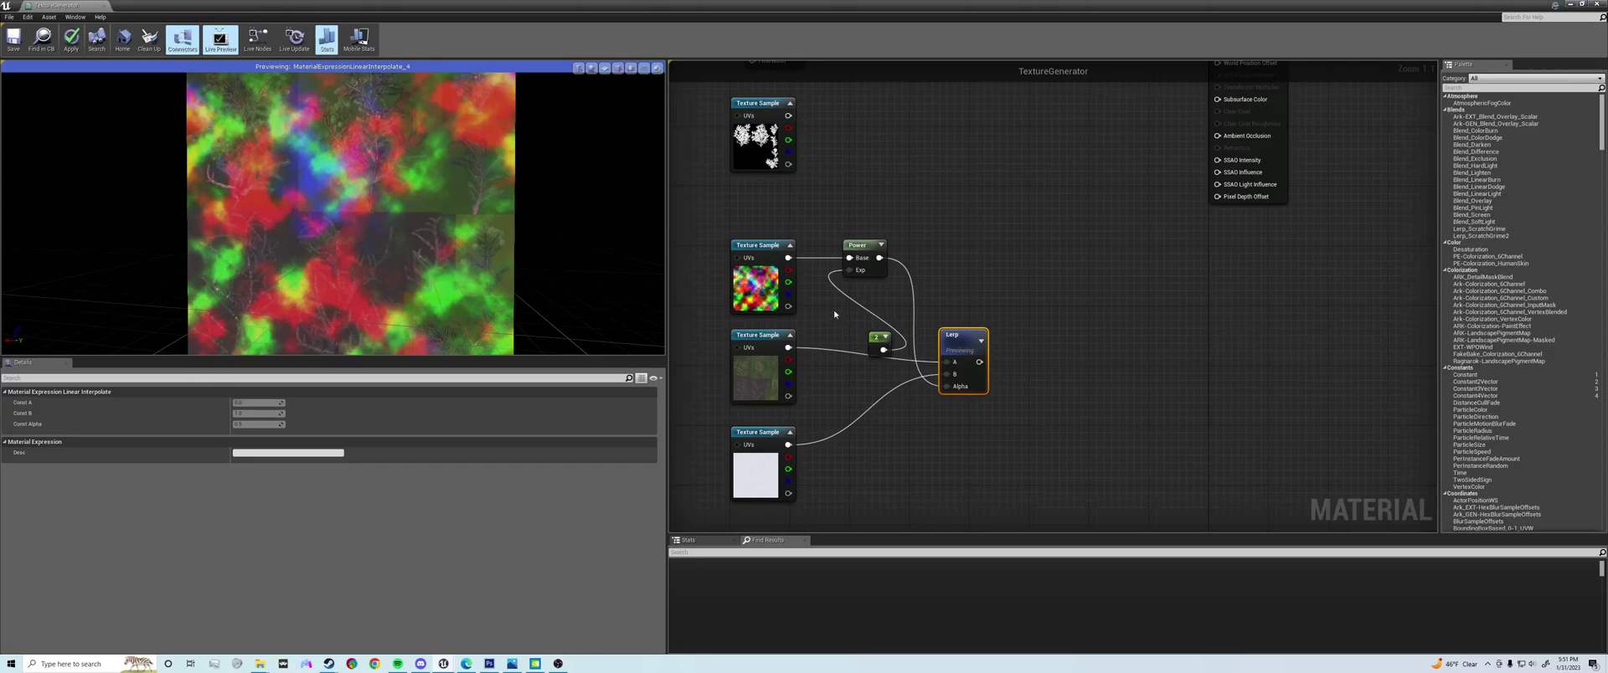
pyautogui.keyDown('ctrl'); pyautogui.moveTo(788, 258); pyautogui.dragTo(878, 280); pyautogui.keyUp('ctrl')
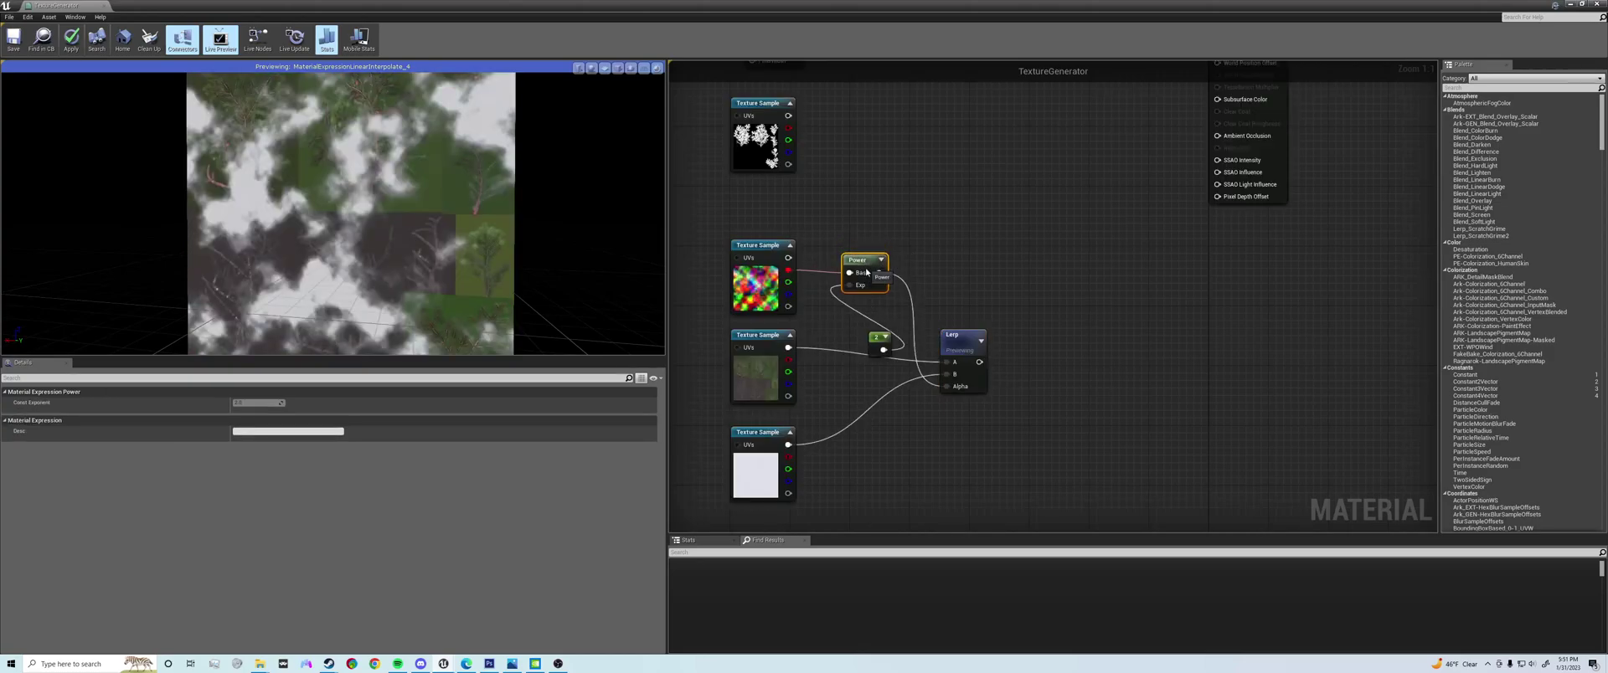
# - Multiply the Power result by the black-and-white snow texture's alpha, feed it to the Lerp's Alpha, and check the preview
pyautogui.moveTo(894, 303); pyautogui.dragTo(889, 279, button='right')
pyautogui.moveTo(858, 240); pyautogui.dragTo(896, 251)
pyautogui.write('Mu')
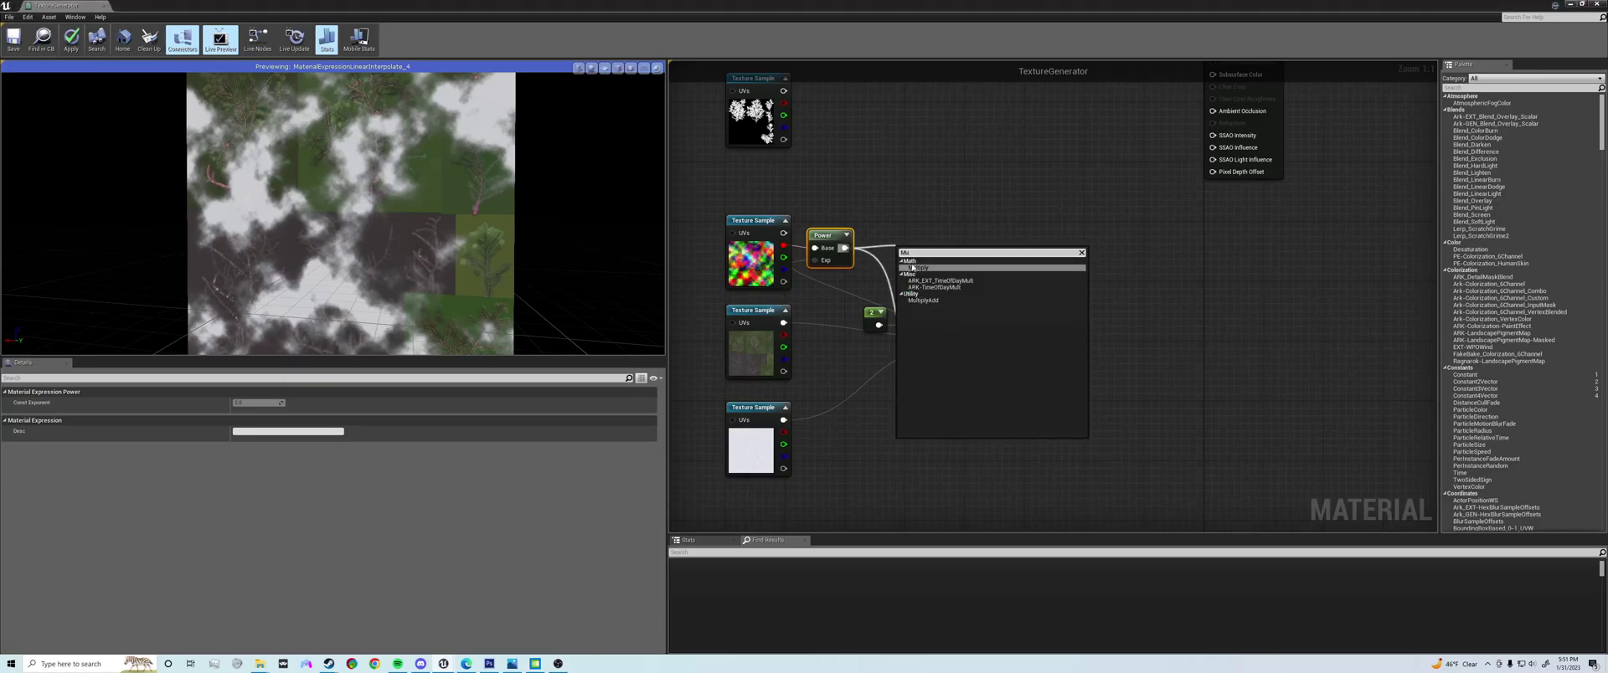
pyautogui.click(912, 267)
pyautogui.moveTo(783, 139); pyautogui.dragTo(941, 361)
pyautogui.click(935, 232)
pyautogui.moveTo(920, 257); pyautogui.dragTo(904, 242)
pyautogui.scroll(-3, 356, 263)
pyautogui.moveTo(356, 263)
pyautogui.mouseDown()
pyautogui.moveTo(335, 263)
pyautogui.moveTo(357, 263)
pyautogui.mouseUp()
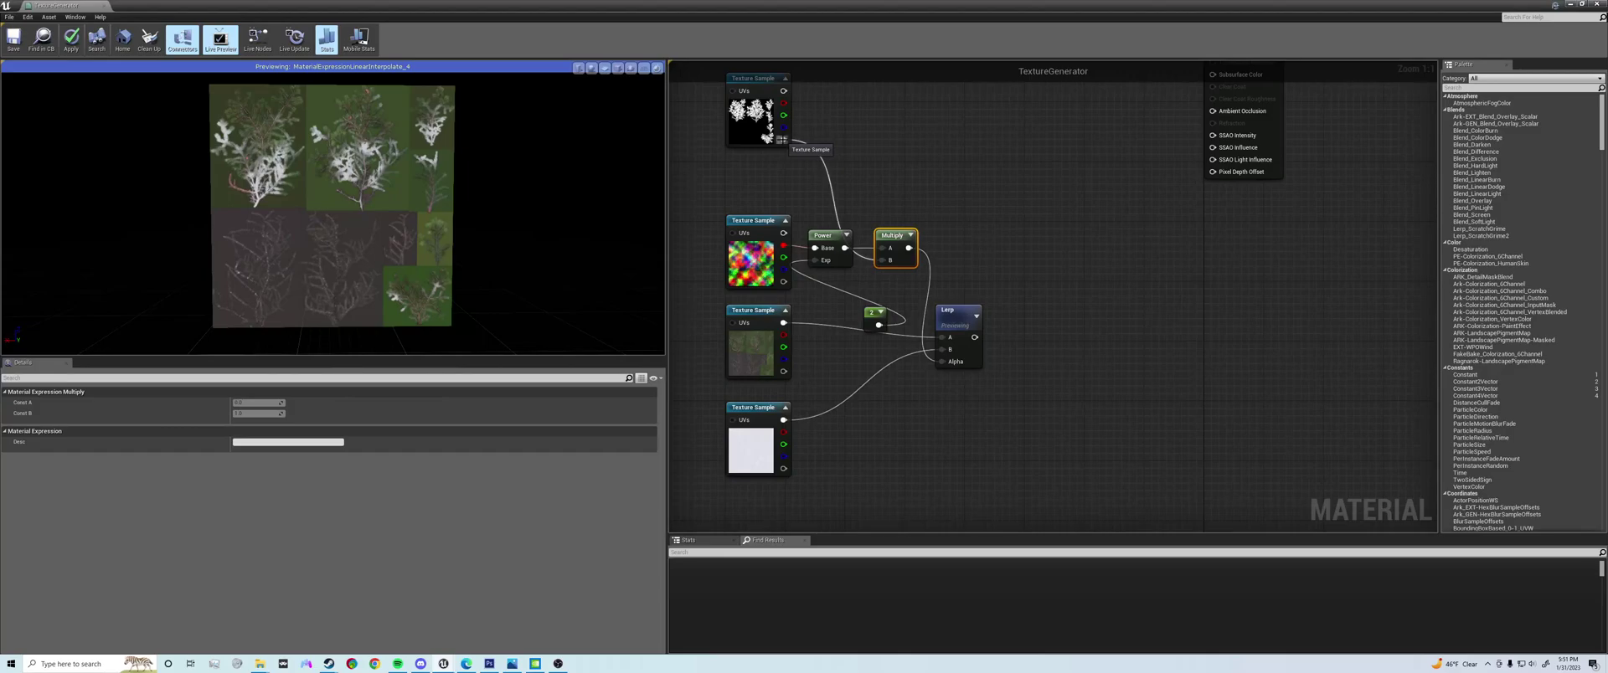
# - Move the Multiply's B connection to the pine branches sample's alpha and place the exponent constant beneath the Power node
pyautogui.keyDown('ctrl'); pyautogui.moveTo(784, 139); pyautogui.dragTo(784, 372); pyautogui.keyUp('ctrl')
pyautogui.scroll(2, 400, 248)
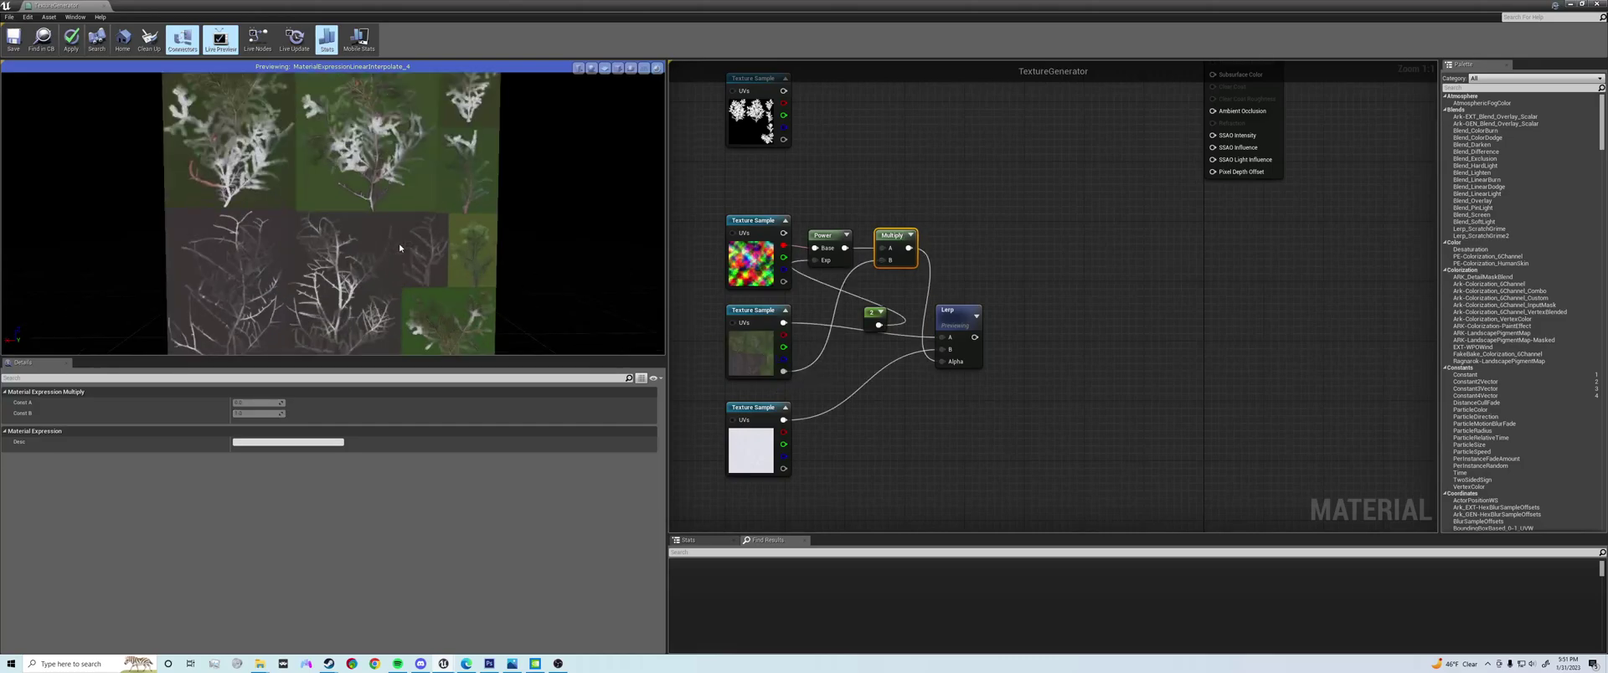
pyautogui.moveTo(870, 314); pyautogui.dragTo(818, 275)
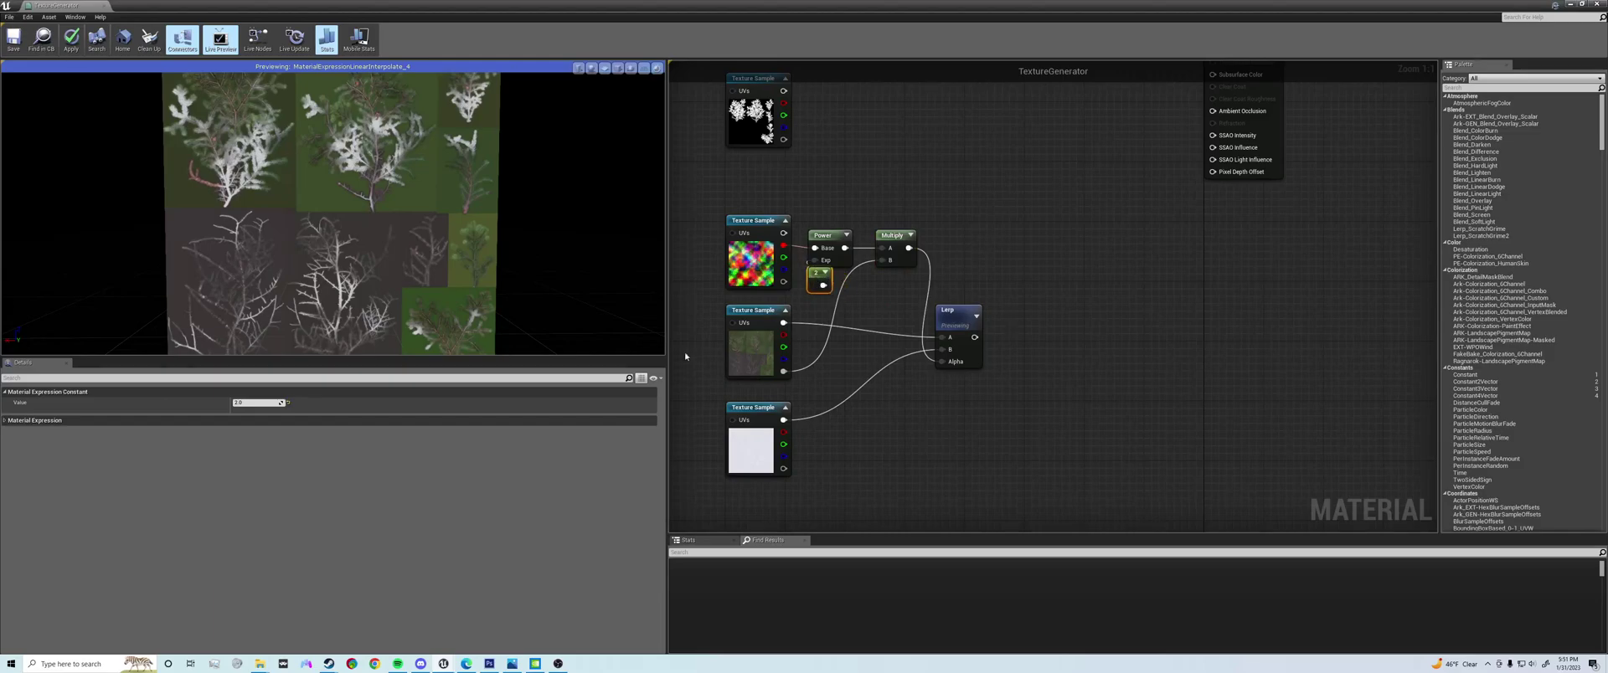
# - Adjust the snow coverage by trying 1 and 0 as the Power node's exponent constant
pyautogui.click(246, 403)
pyautogui.write('1')
pyautogui.press('Return')
pyautogui.moveTo(1020, 396); pyautogui.dragTo(1016, 383, button='right')
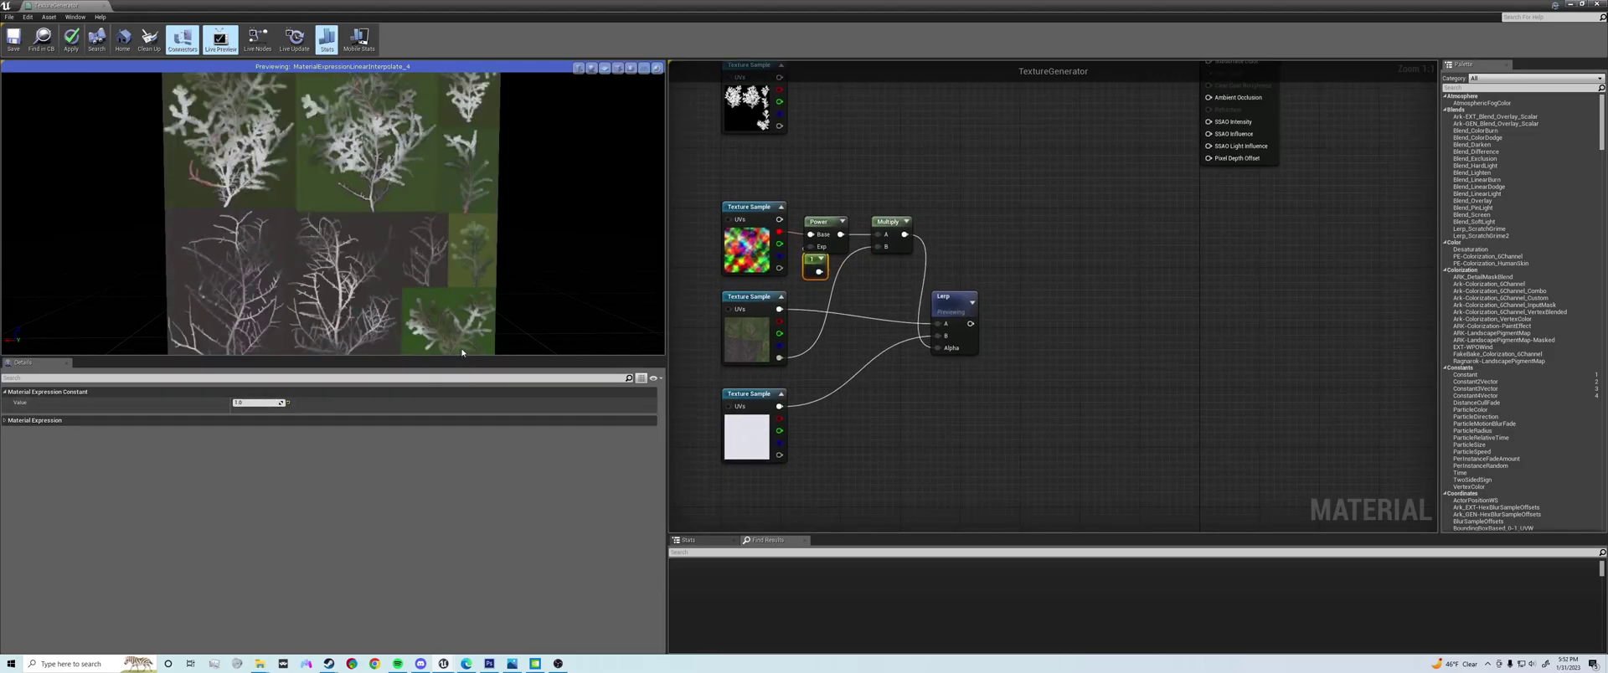
pyautogui.write('0')
pyautogui.press('Return')
pyautogui.moveTo(818, 384); pyautogui.dragTo(808, 387, button='right')
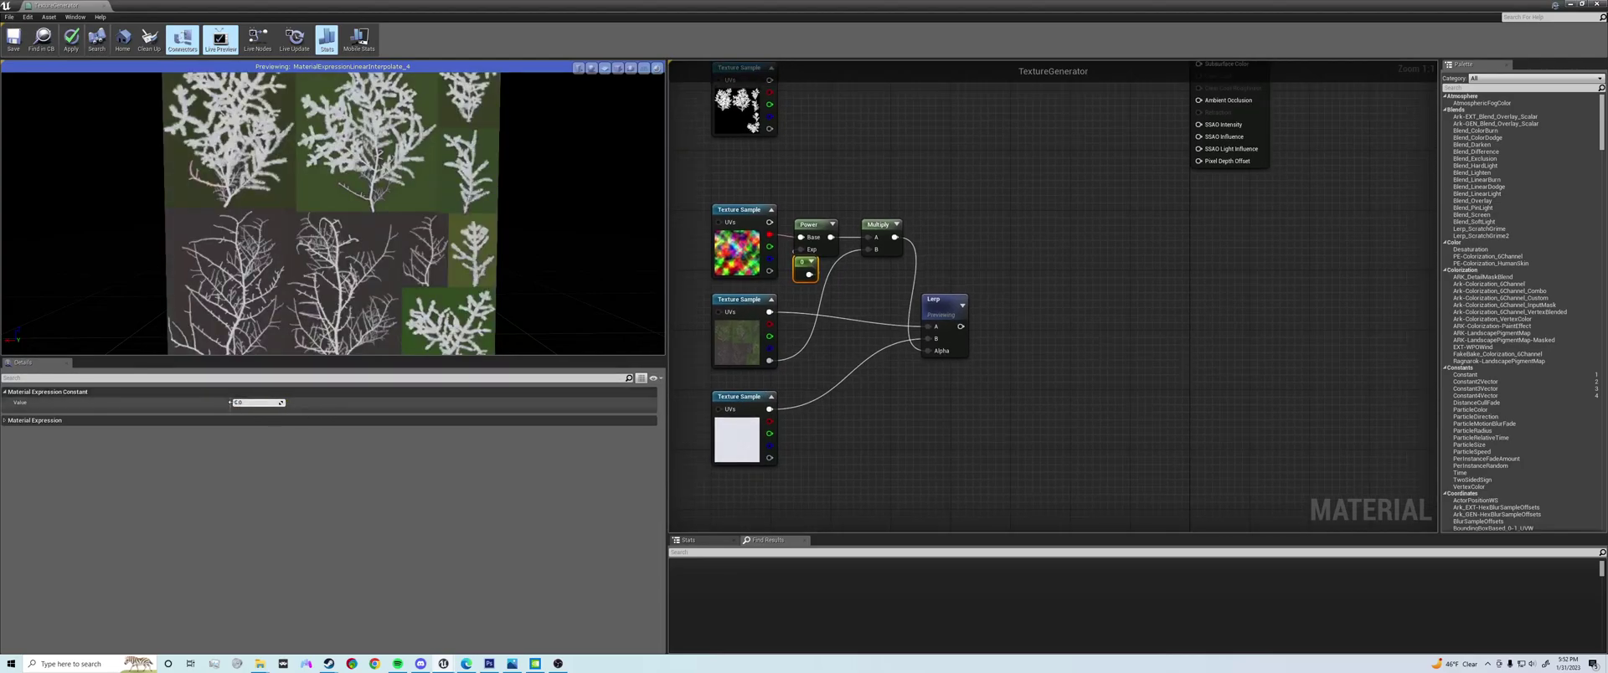
pyautogui.moveTo(724, 411); pyautogui.dragTo(711, 410, button='right')
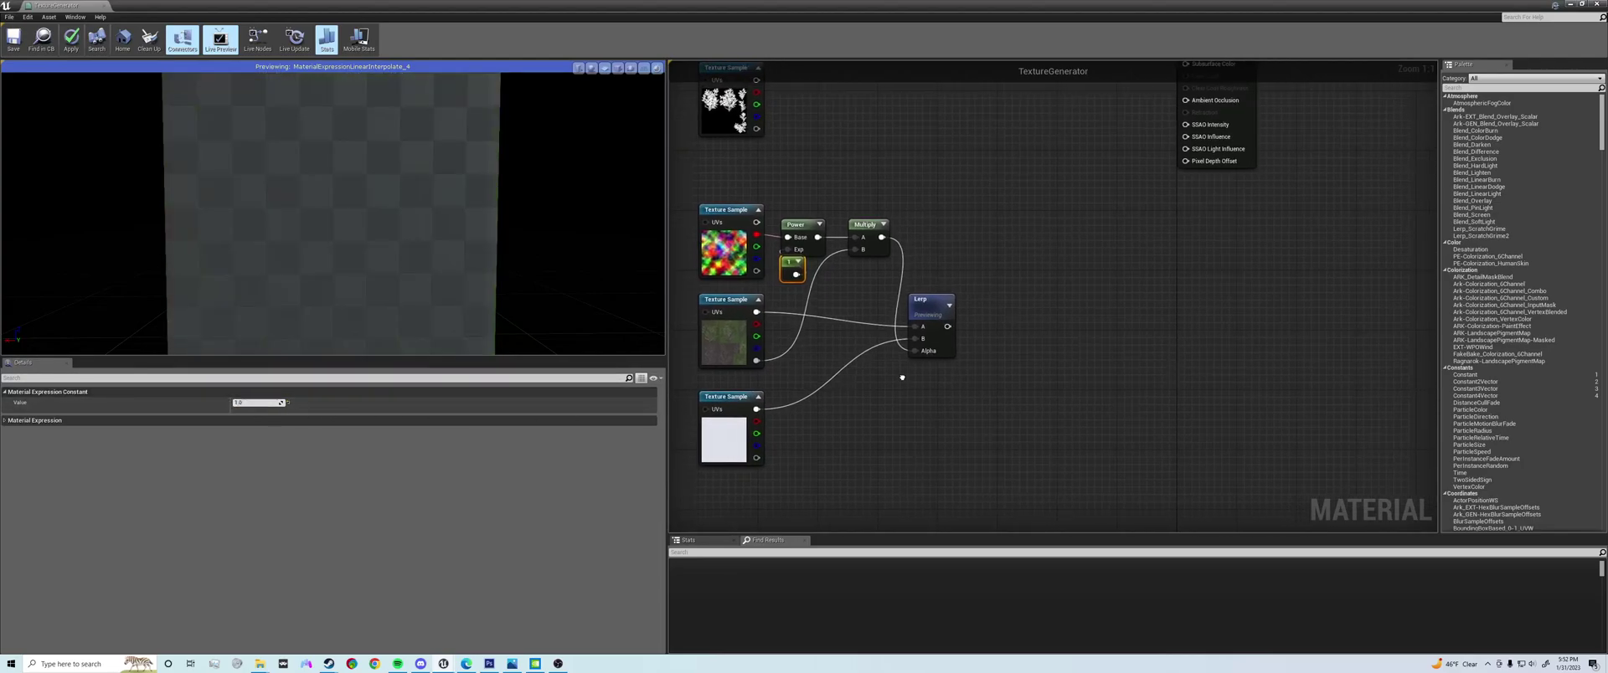
# - Connect the new snow Lerp's output to the material's Base Color and save the TextureGenerator material
pyautogui.click(953, 323)
pyautogui.moveTo(947, 326); pyautogui.dragTo(984, 434)
pyautogui.rightClick(943, 476)
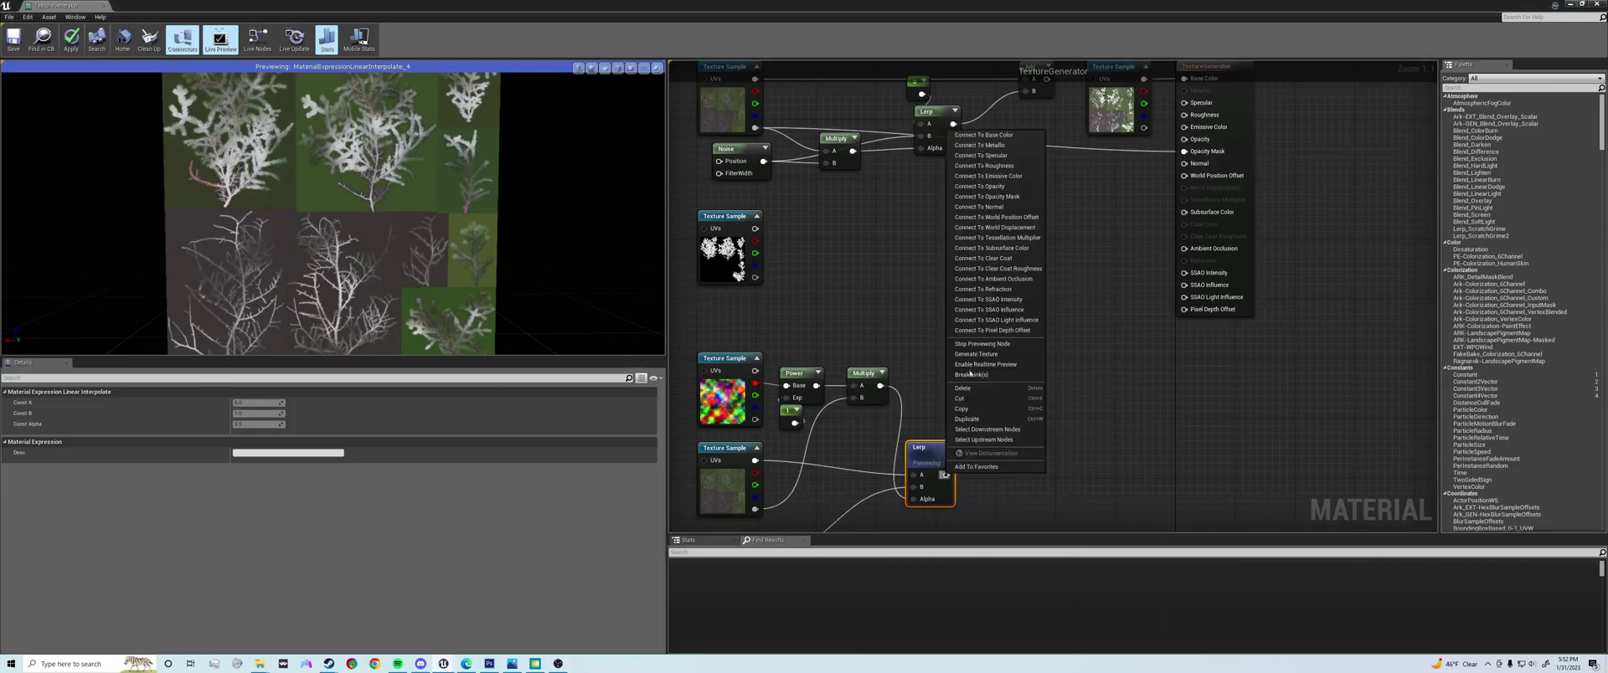
pyautogui.click(978, 135)
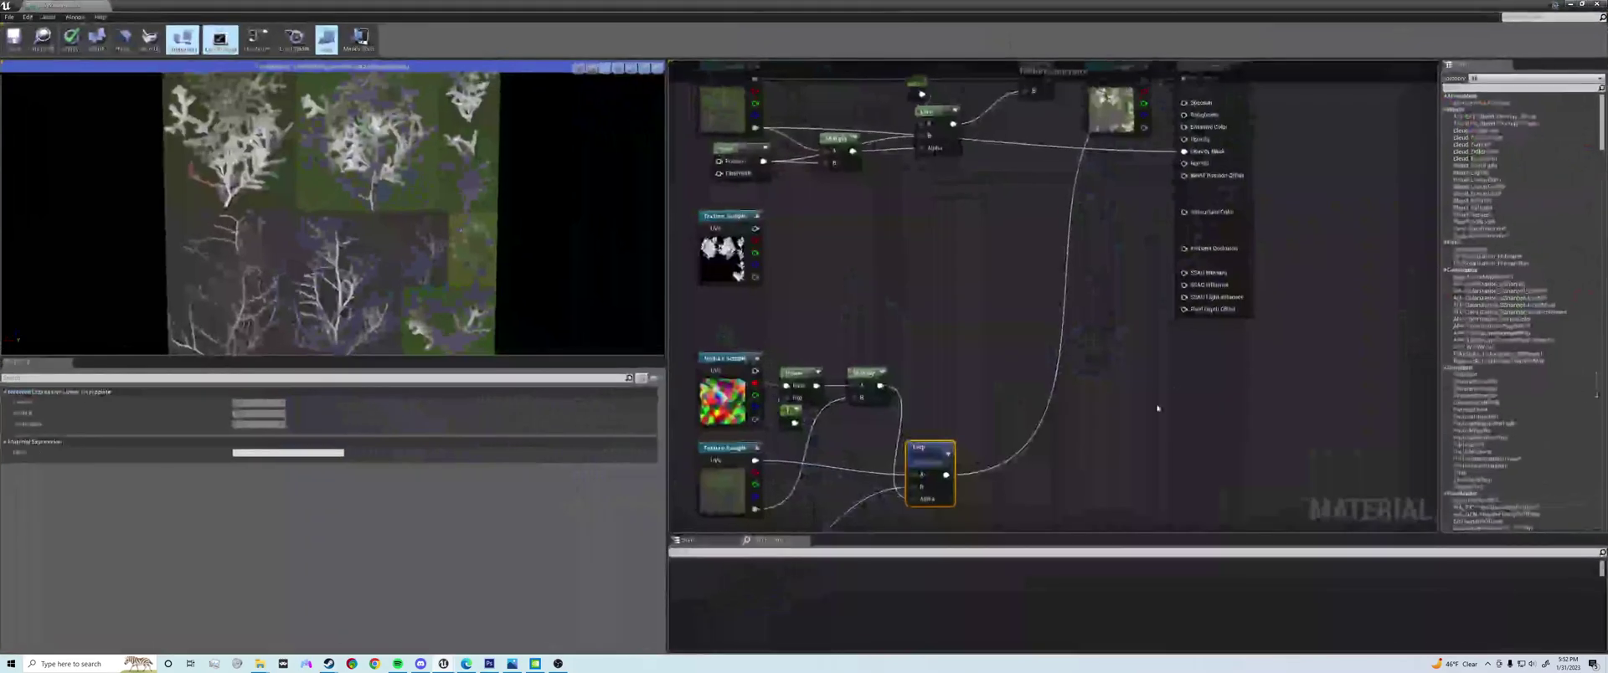
pyautogui.rightClick(918, 459)
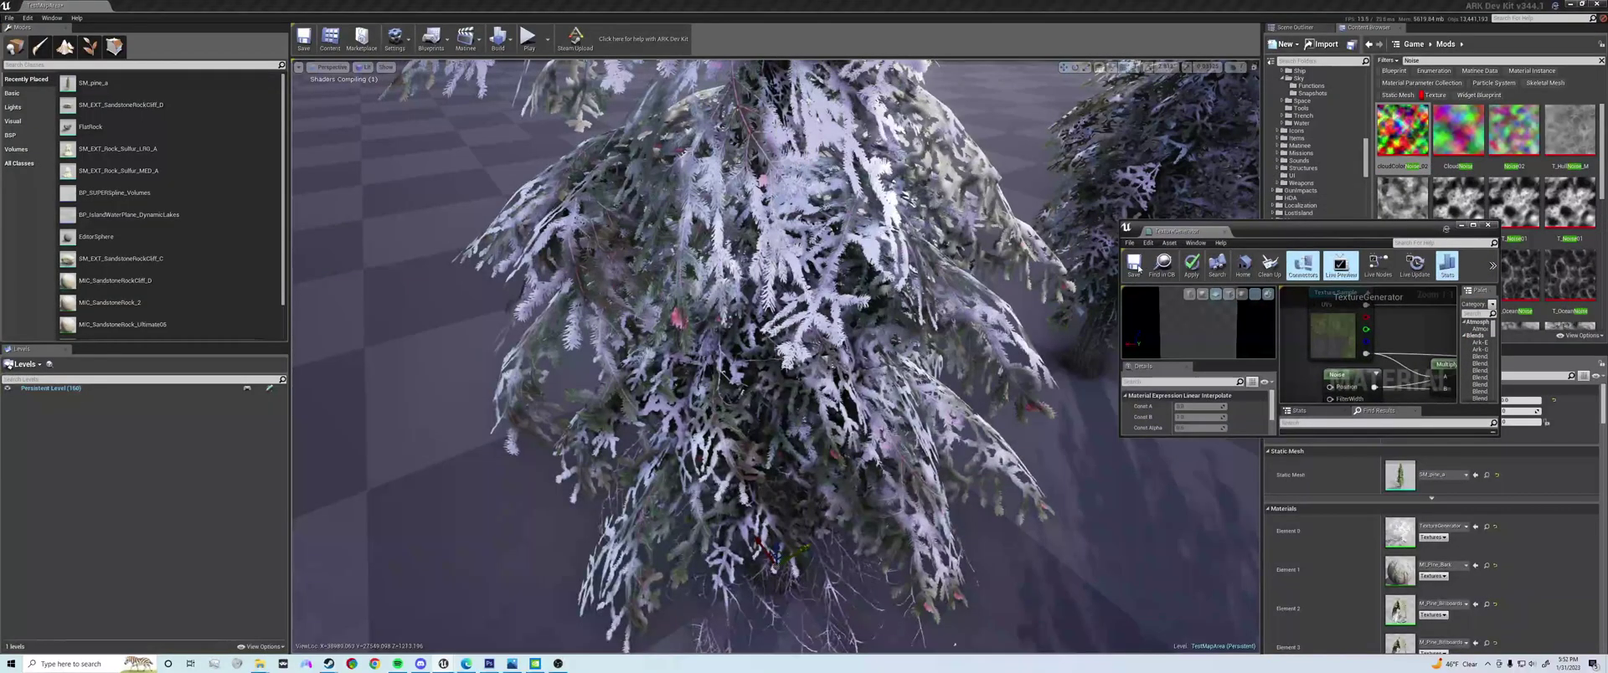
pyautogui.click(1134, 265)
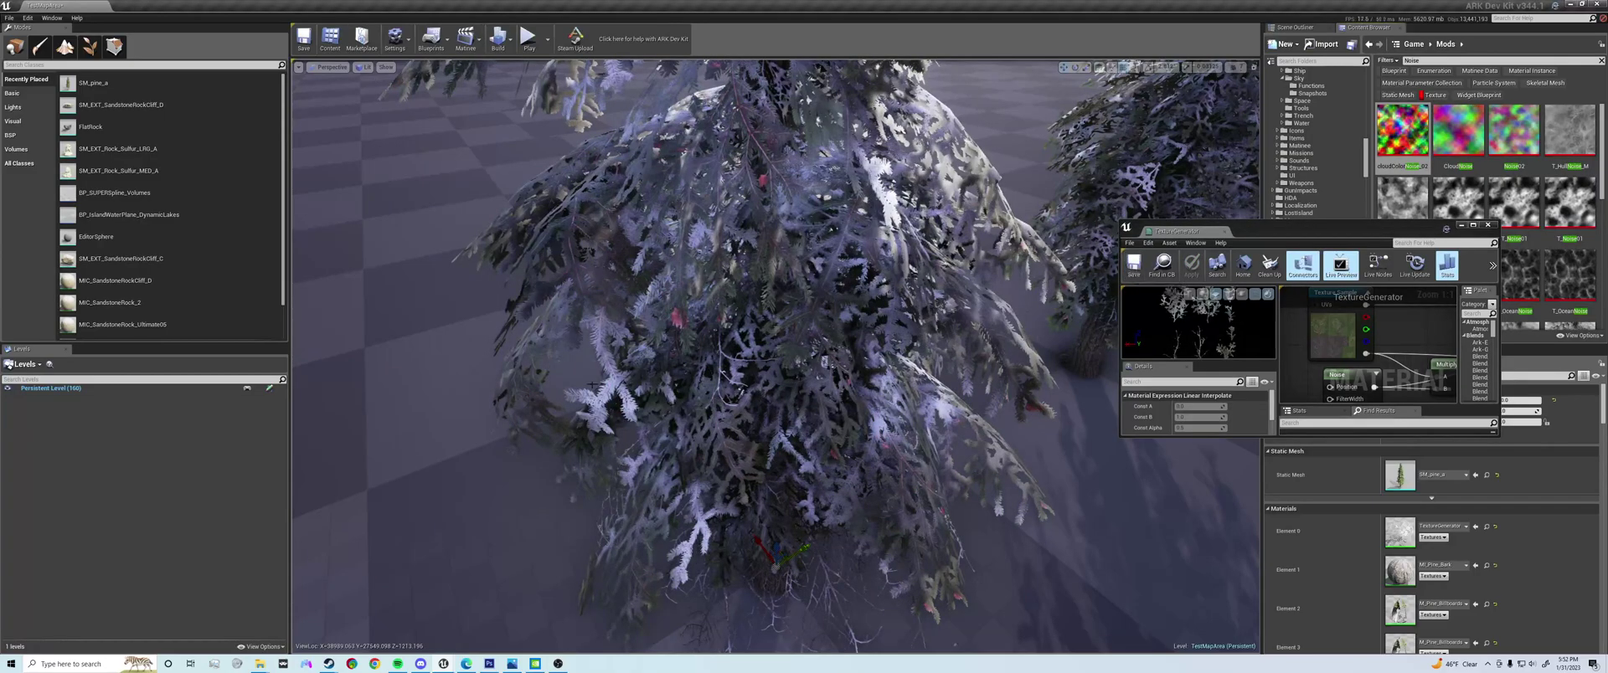
# - Examine the updated snow on the pine in the level viewport from farther away
pyautogui.scroll(-3, 825, 362)
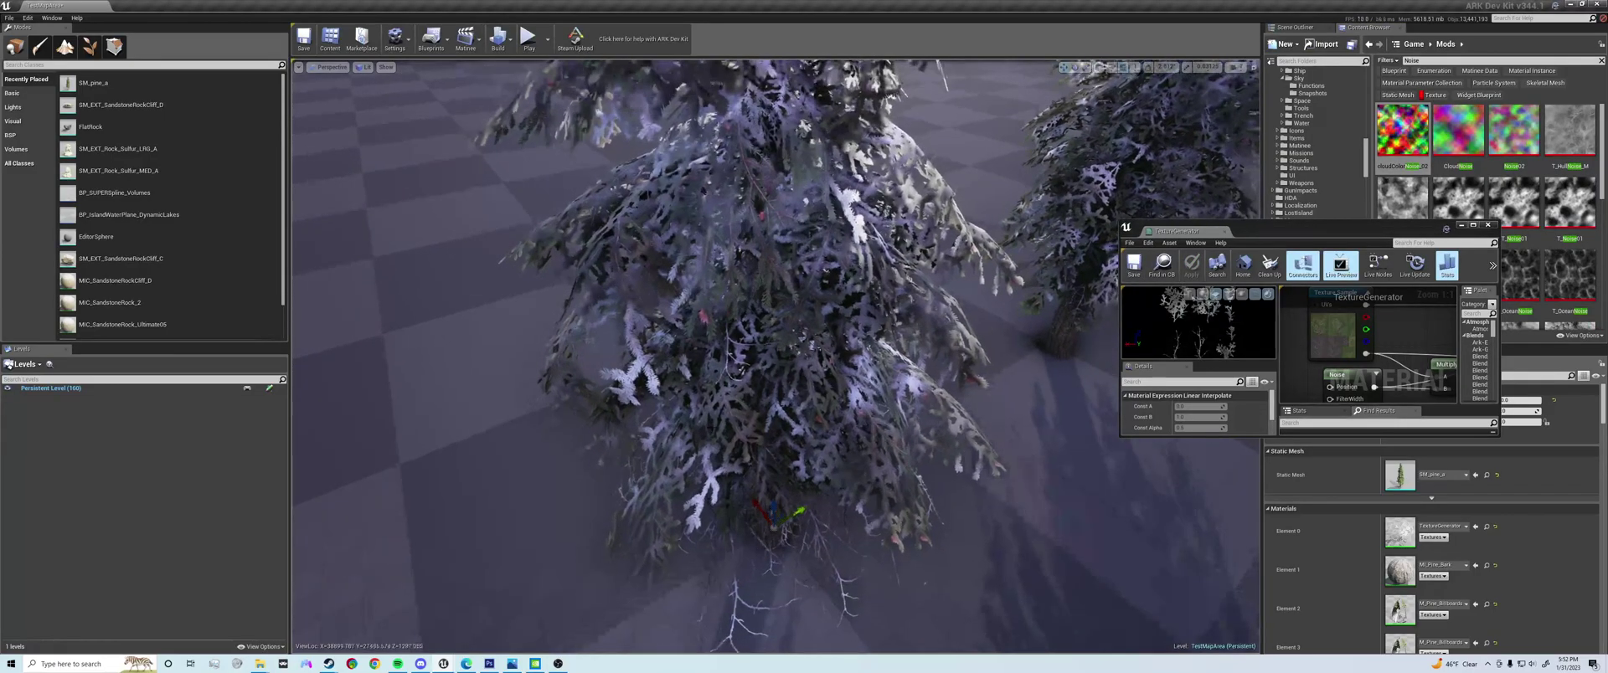
pyautogui.scroll(-2, 825, 362)
pyautogui.moveTo(825, 362); pyautogui.dragTo(825, 335, button='right')
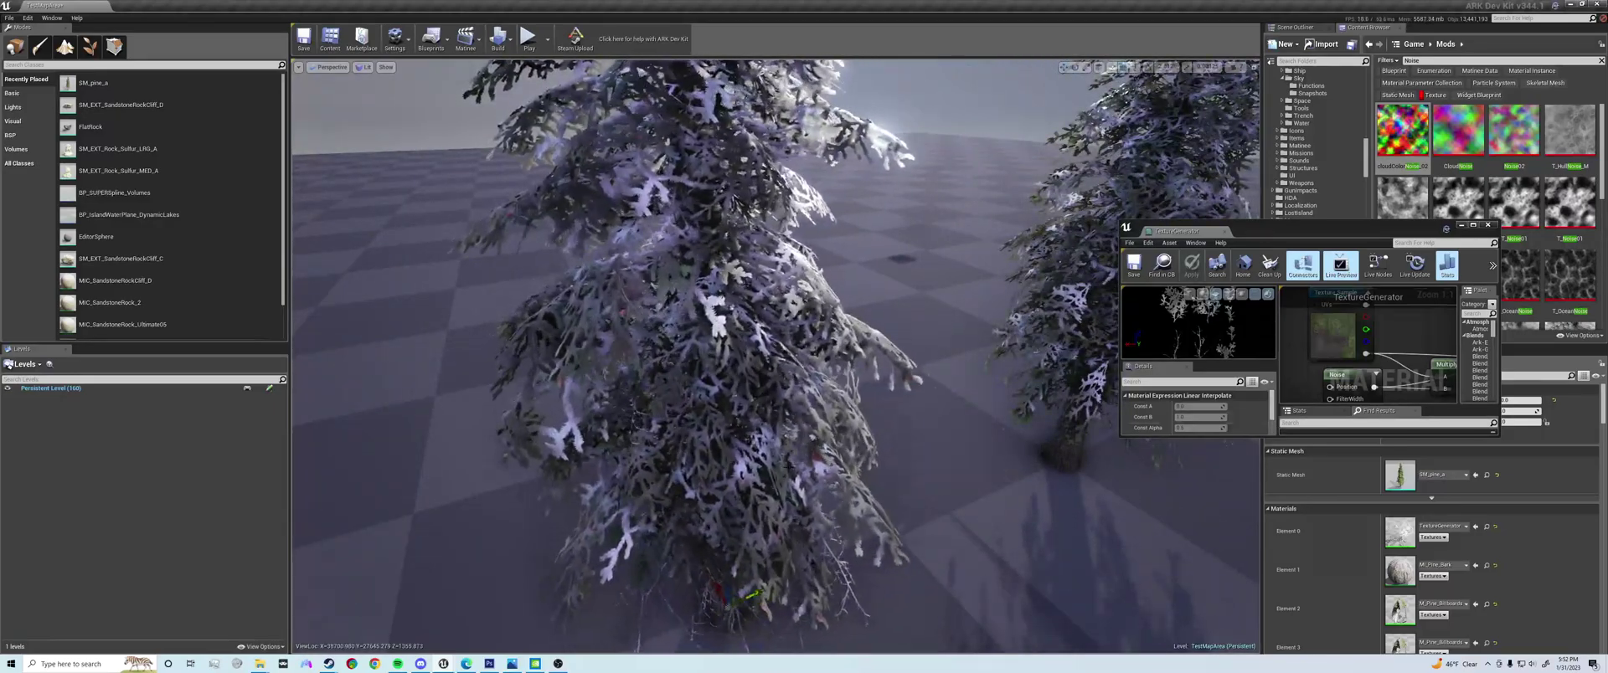
# - Generate a texture from the snow Lerp node and save it in the Mods folder as T_Pine_BranchesGenerated2
pyautogui.hotkey('ctrl', 'z')
pyautogui.moveTo(1330, 242); pyautogui.dragTo(851, 4)
pyautogui.moveTo(936, 184); pyautogui.dragTo(927, 111, button='right')
pyautogui.moveTo(946, 198); pyautogui.dragTo(929, 273, button='right')
pyautogui.rightClick(893, 307)
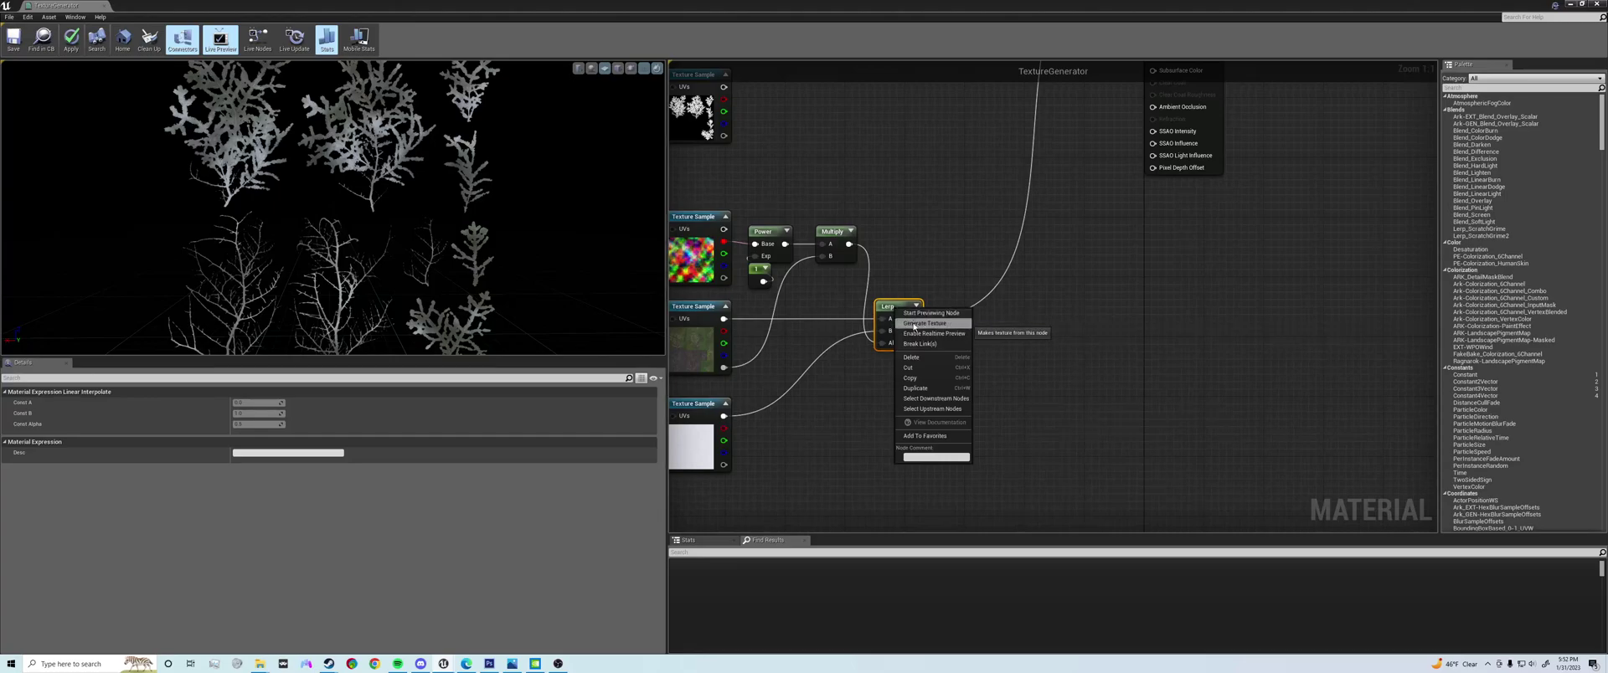
pyautogui.click(913, 324)
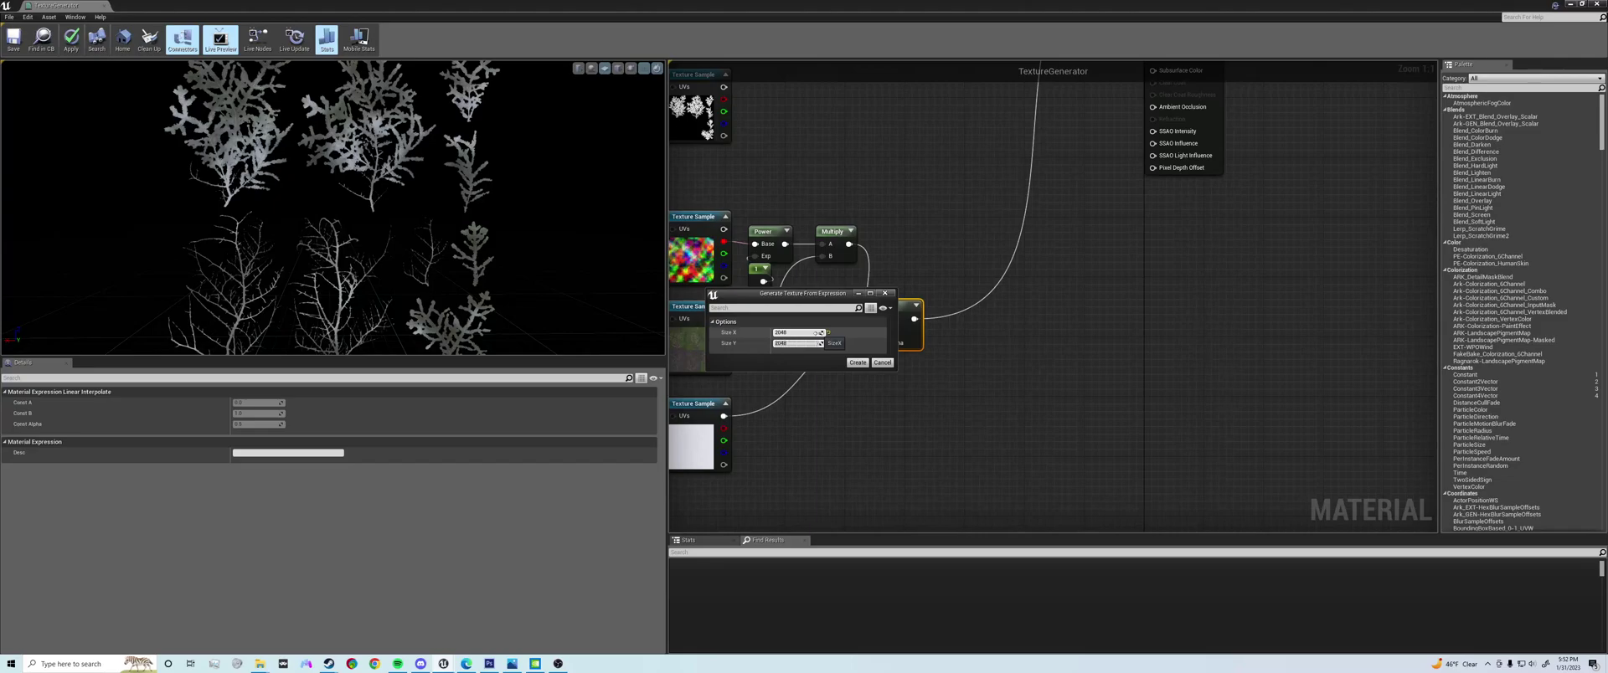
pyautogui.click(857, 362)
pyautogui.click(728, 359)
pyautogui.write('T_Pine_BranchesGenerated2')
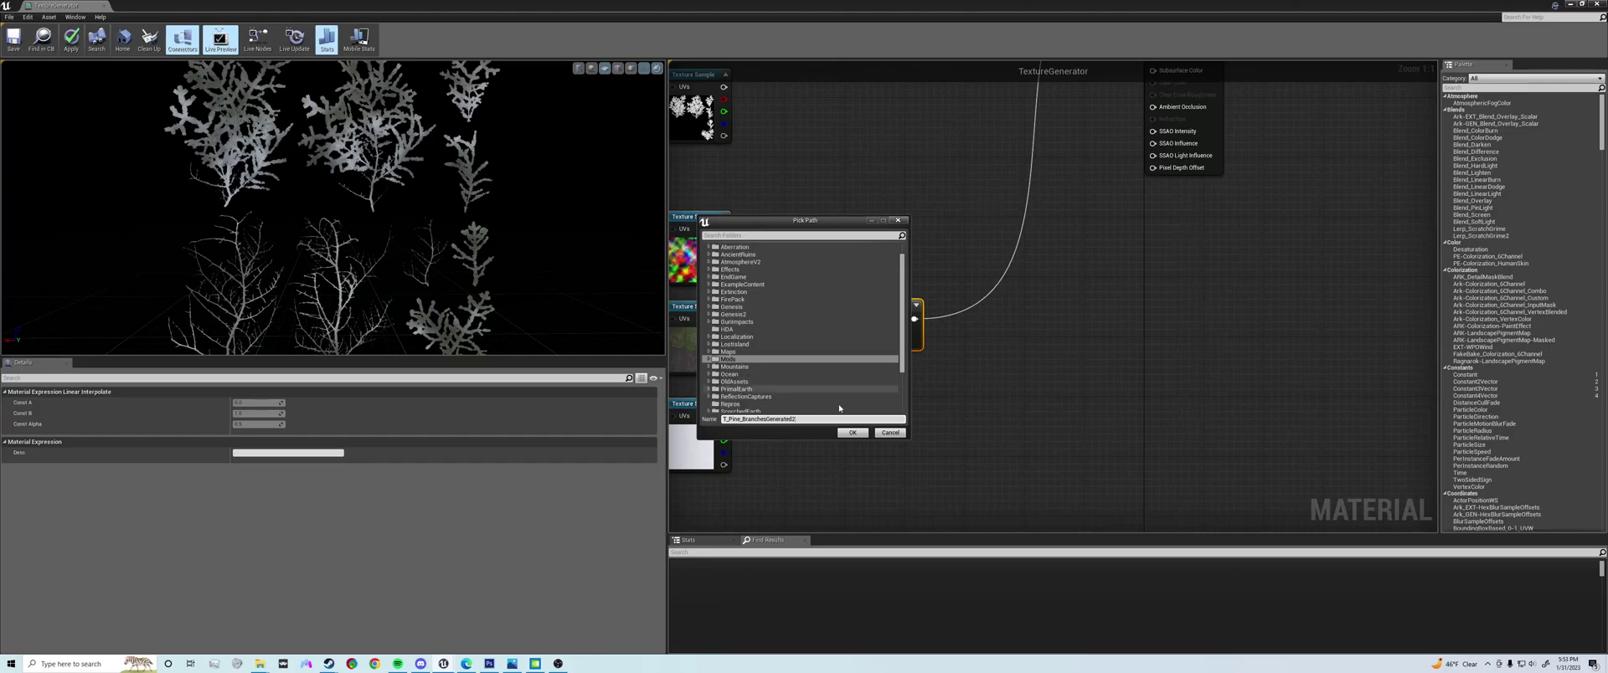
pyautogui.click(852, 433)
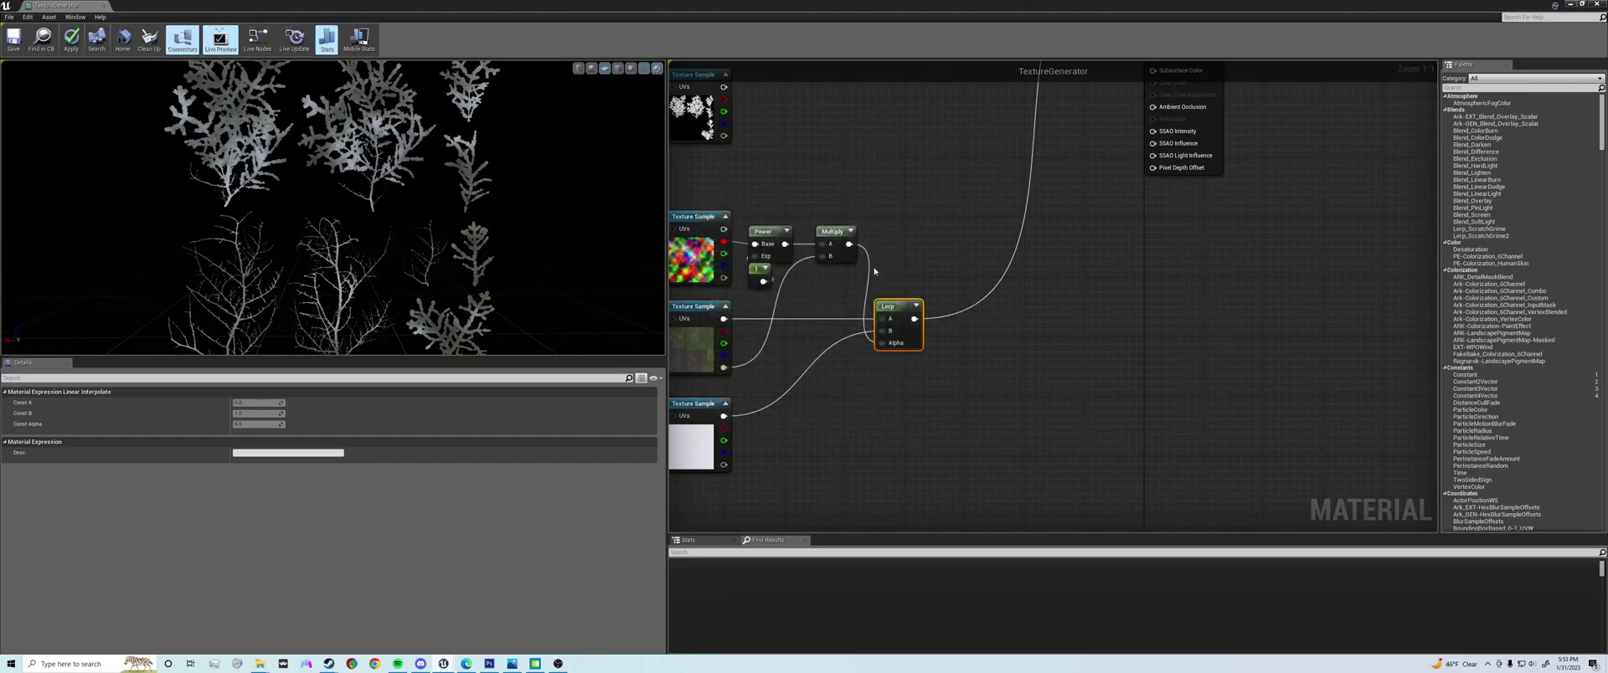
# - Open the generated pine branches texture from the Mods folder and save it
pyautogui.moveTo(897, 8); pyautogui.dragTo(794, 45)
pyautogui.moveTo(959, 251); pyautogui.dragTo(1136, 383)
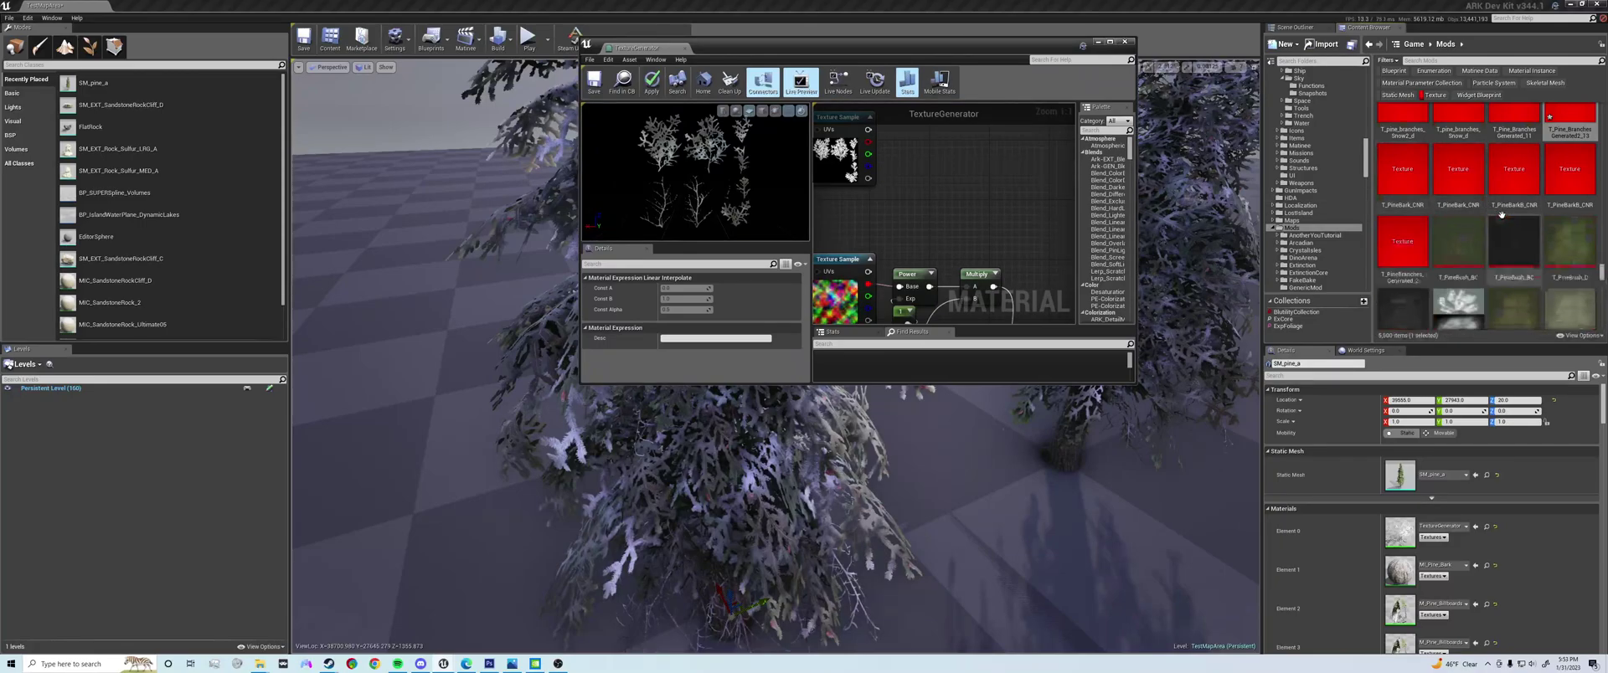
pyautogui.scroll(1, 1501, 215)
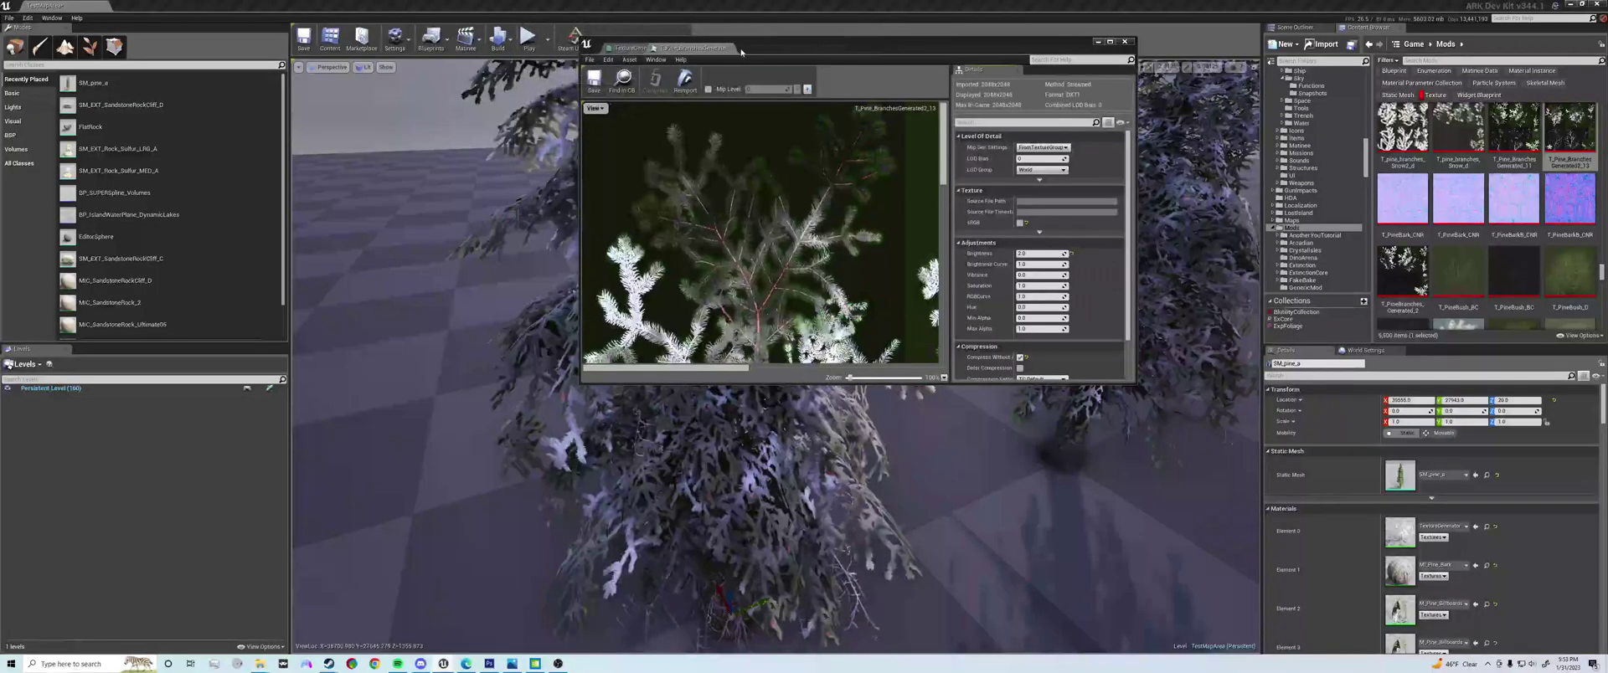
pyautogui.click(594, 80)
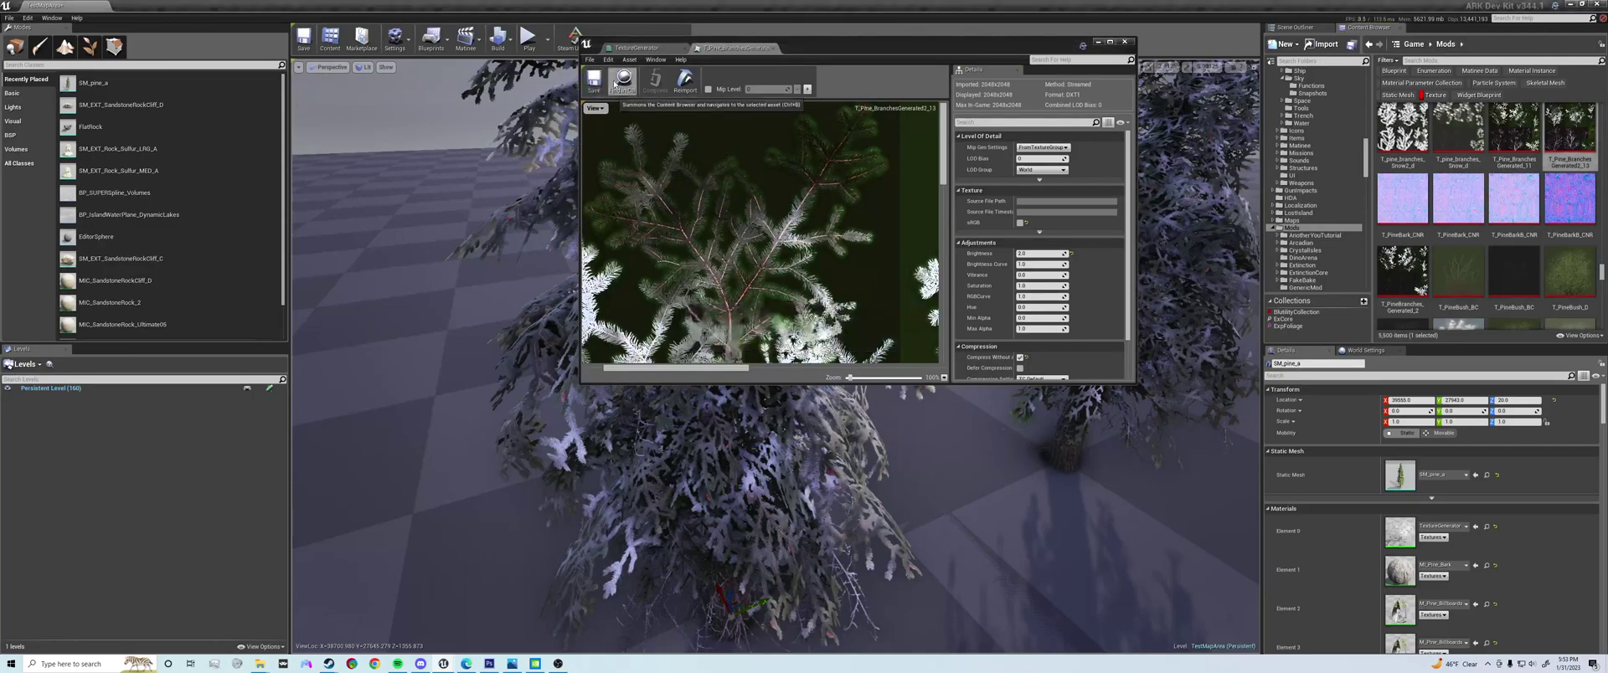
# - Sample the generated branches texture in the TextureGenerator material, connect it to Base Color, and save the material
pyautogui.click(633, 49)
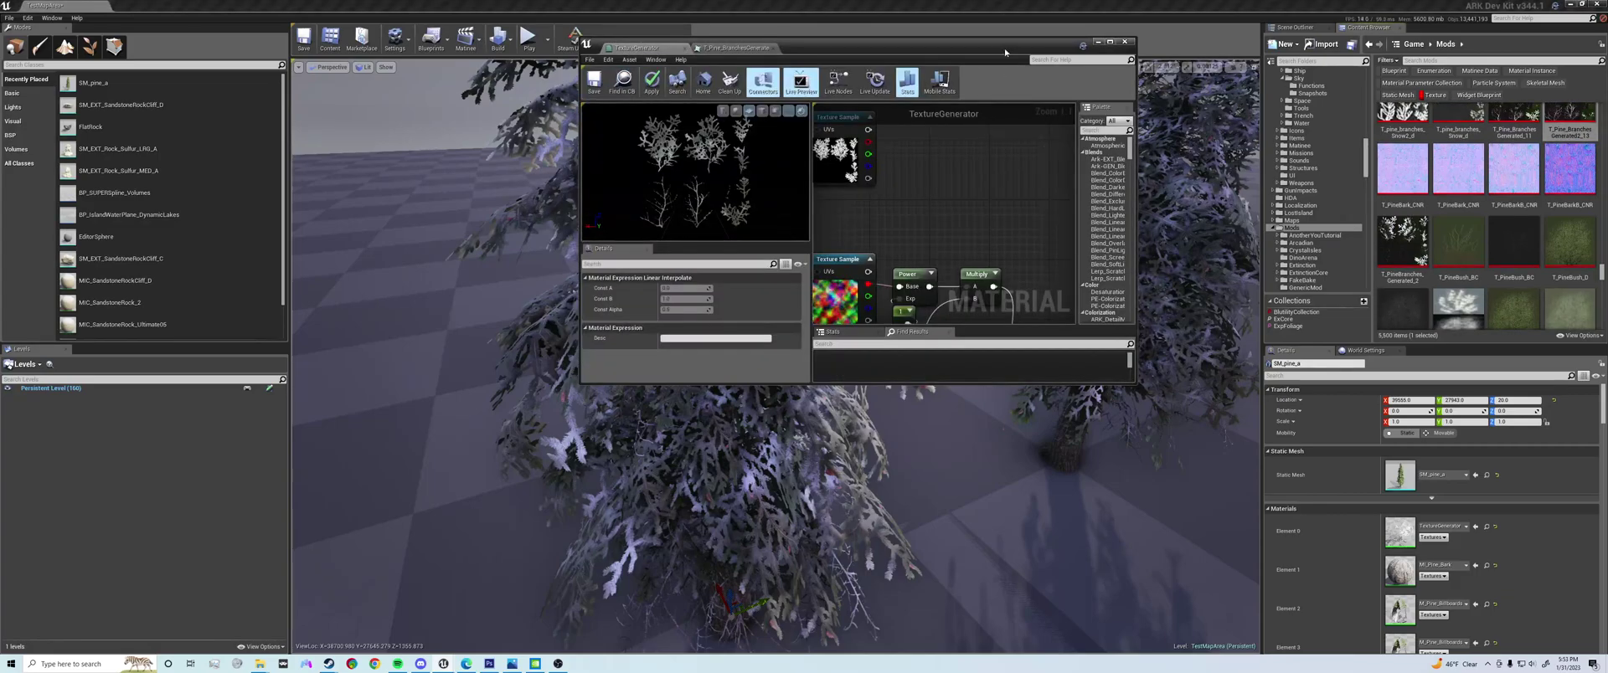
pyautogui.doubleClick(1005, 48)
pyautogui.click(1073, 185)
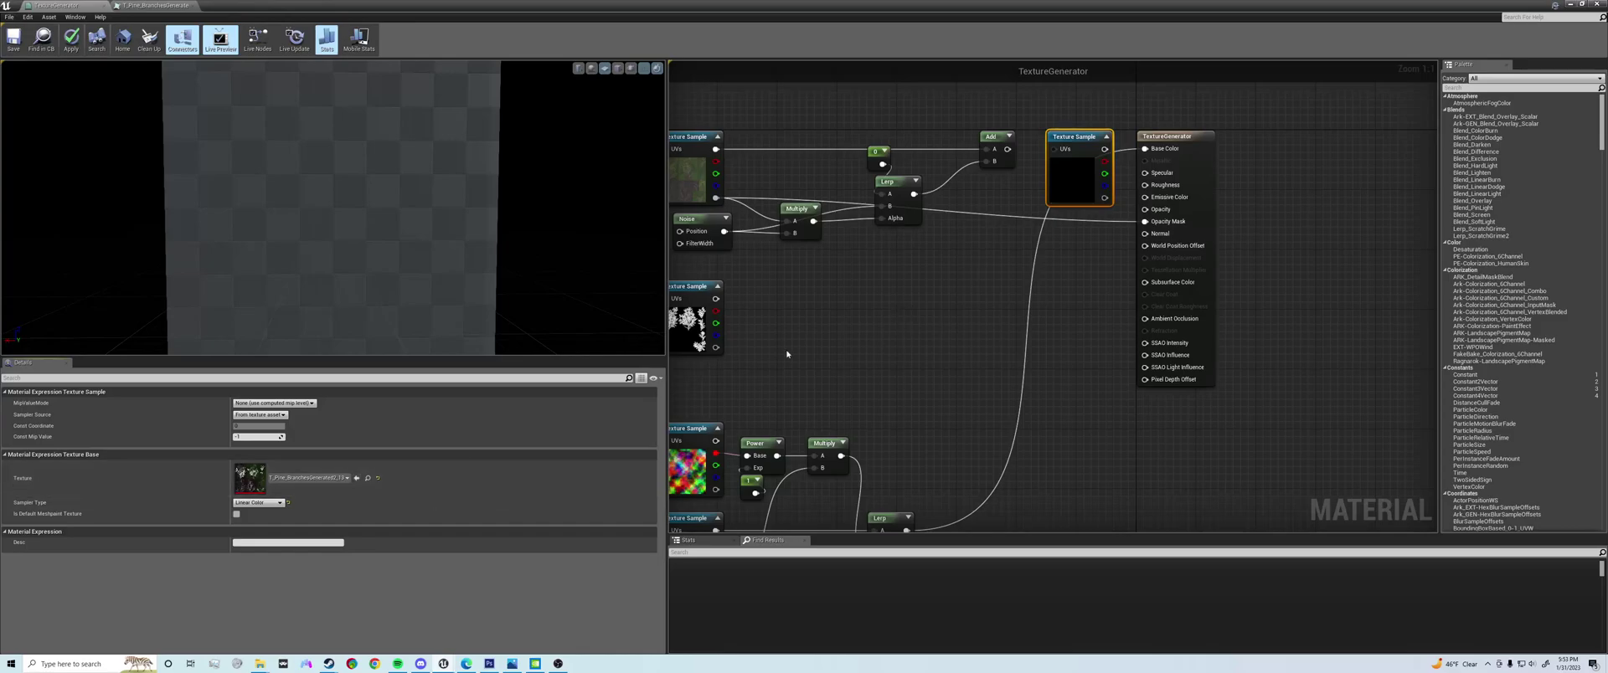
pyautogui.rightClick(1110, 152)
pyautogui.click(1132, 158)
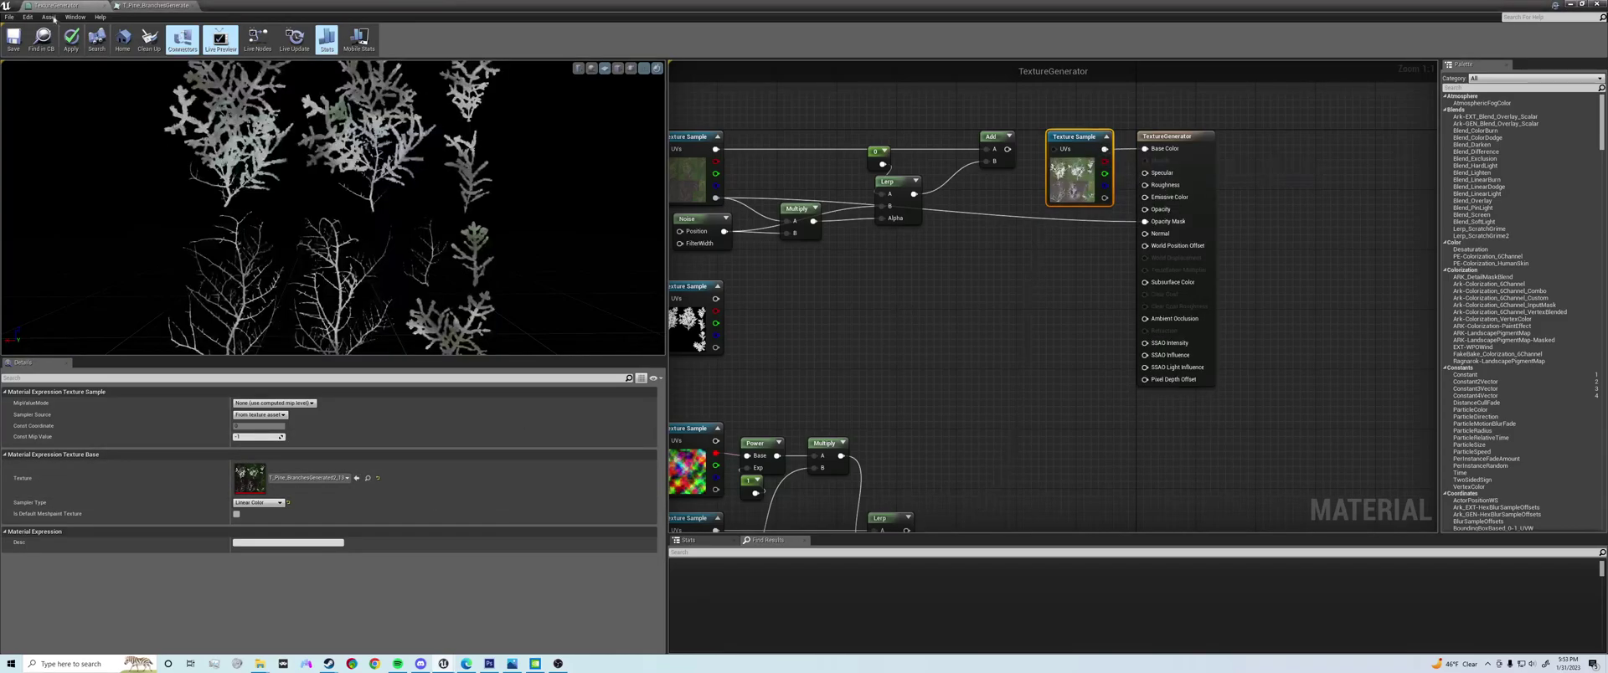
pyautogui.doubleClick(656, 5)
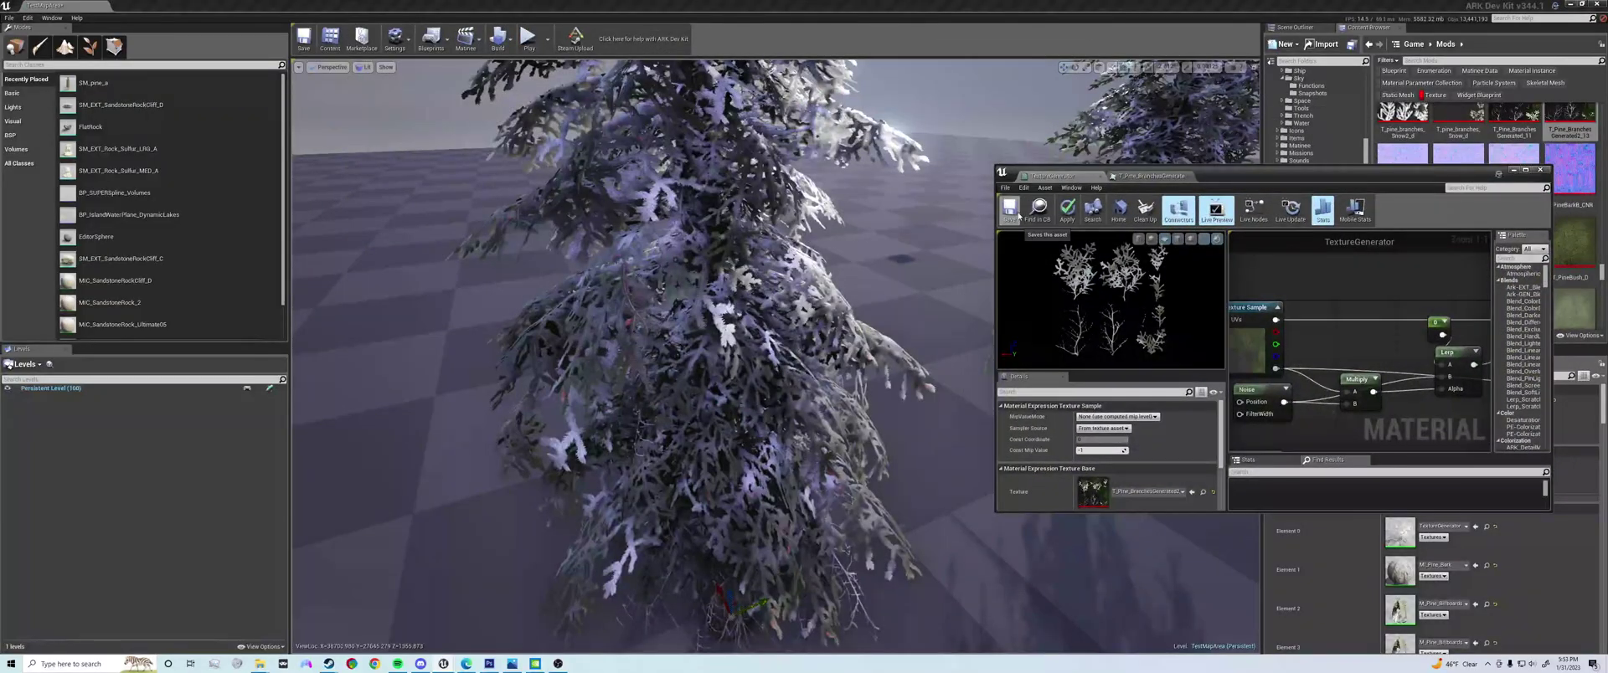
pyautogui.click(996, 220)
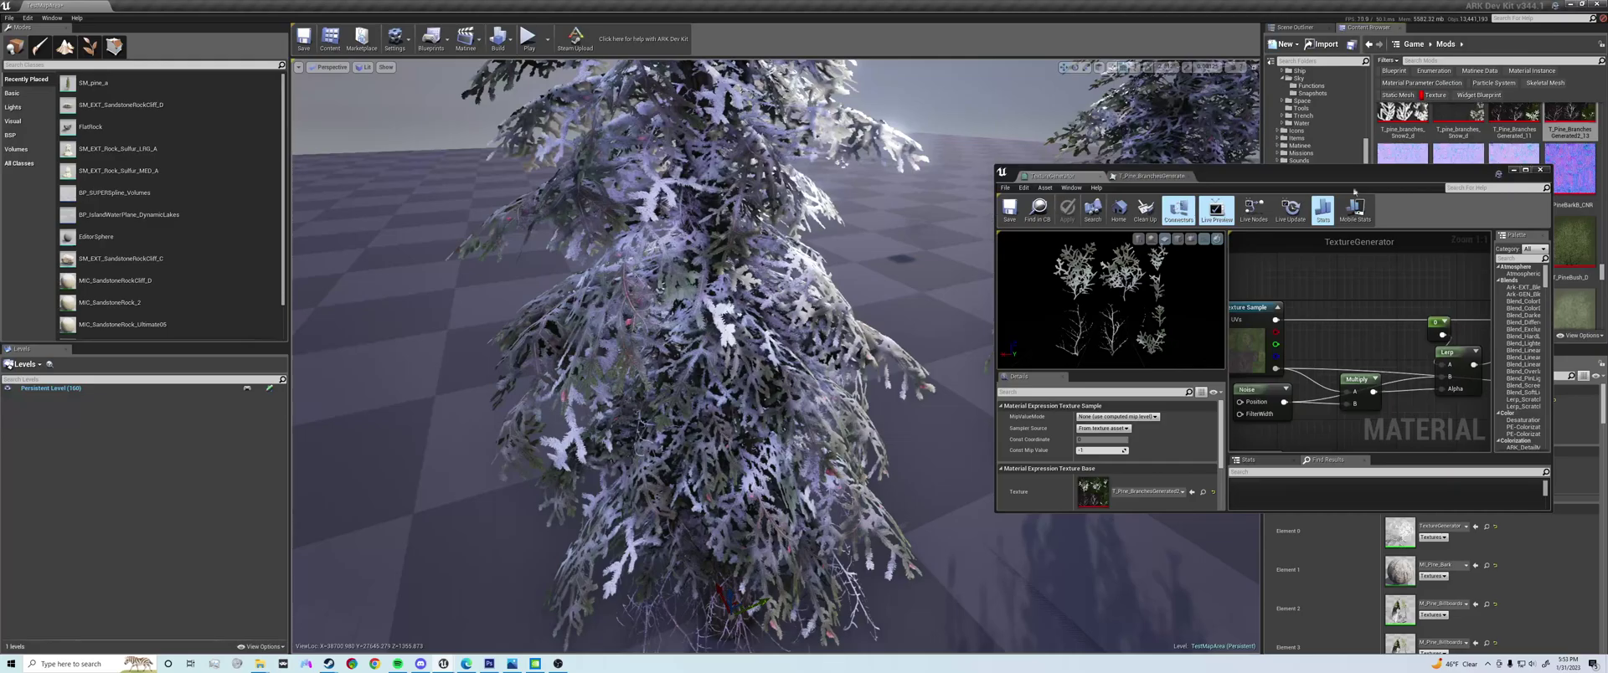
# - Check the pine in the level, then set the generated texture's Brightness to 1
pyautogui.click(1514, 170)
pyautogui.moveTo(1038, 335); pyautogui.dragTo(1022, 360, button='right')
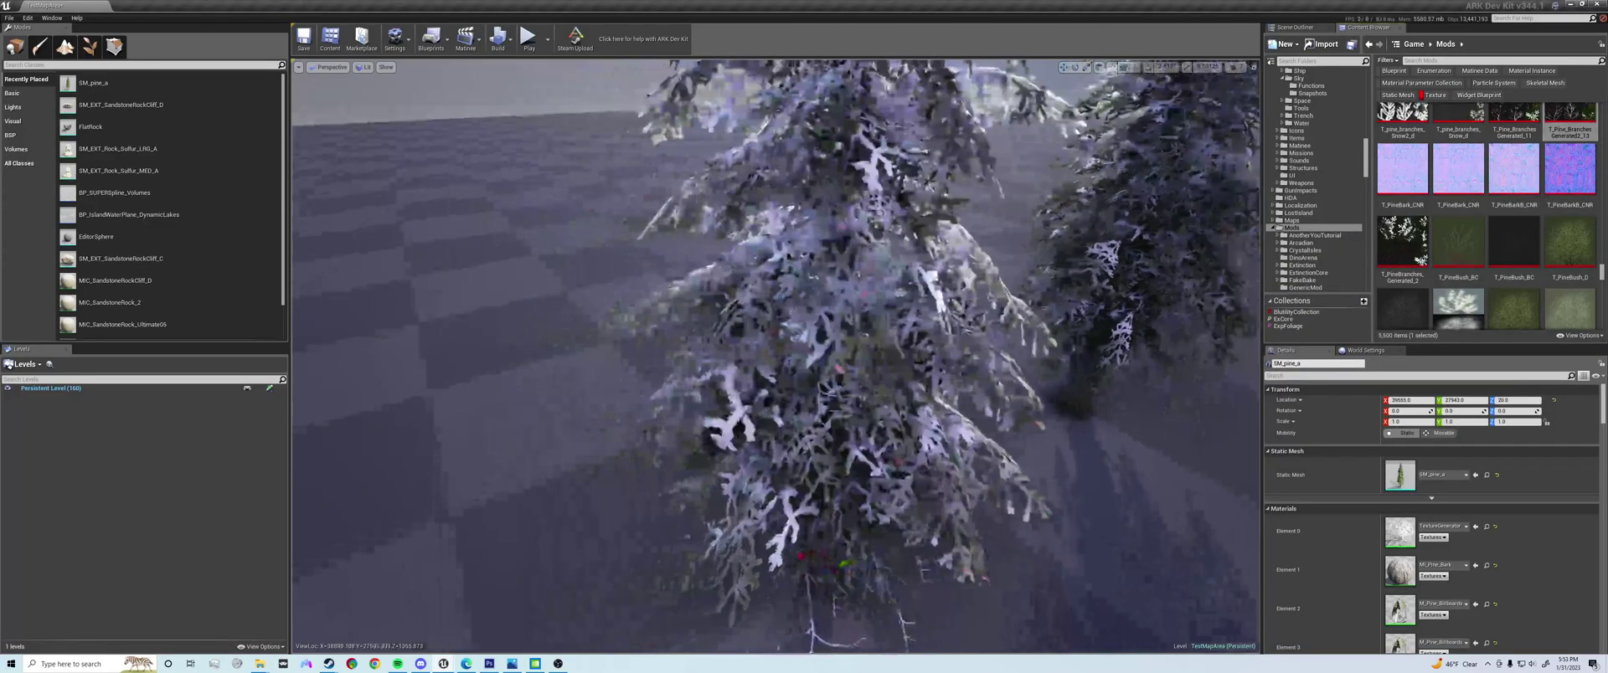
pyautogui.doubleClick(1569, 117)
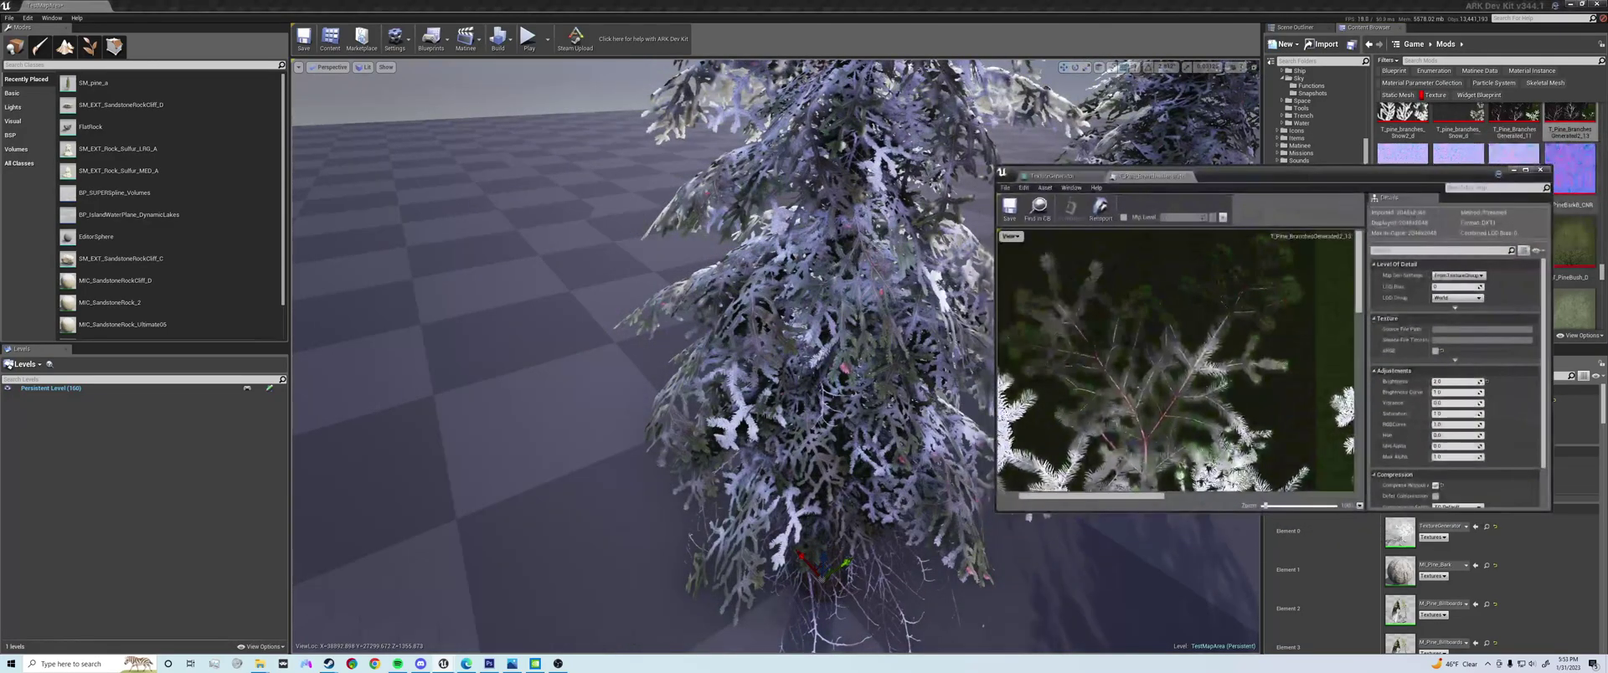
pyautogui.click(1453, 382)
pyautogui.write('1')
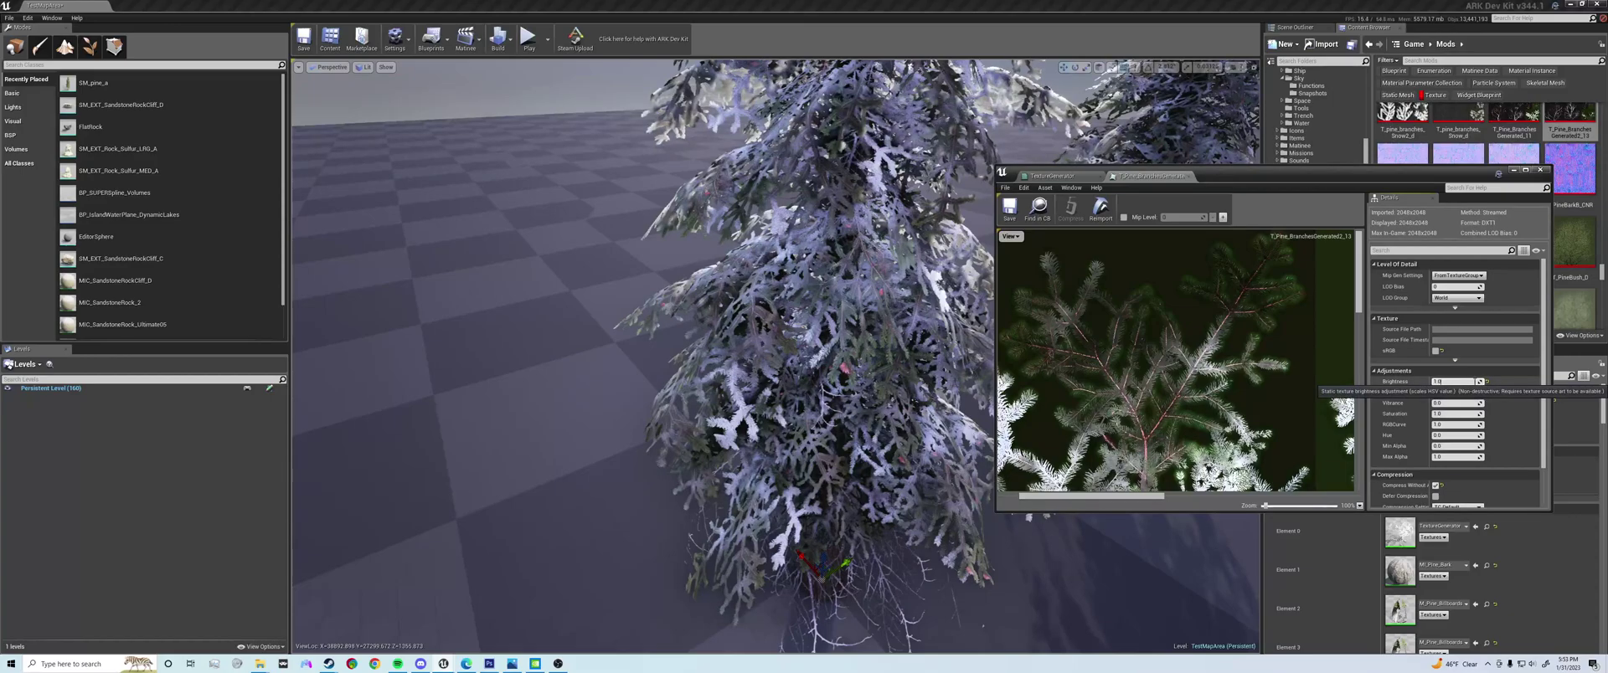
pyautogui.press('Return')
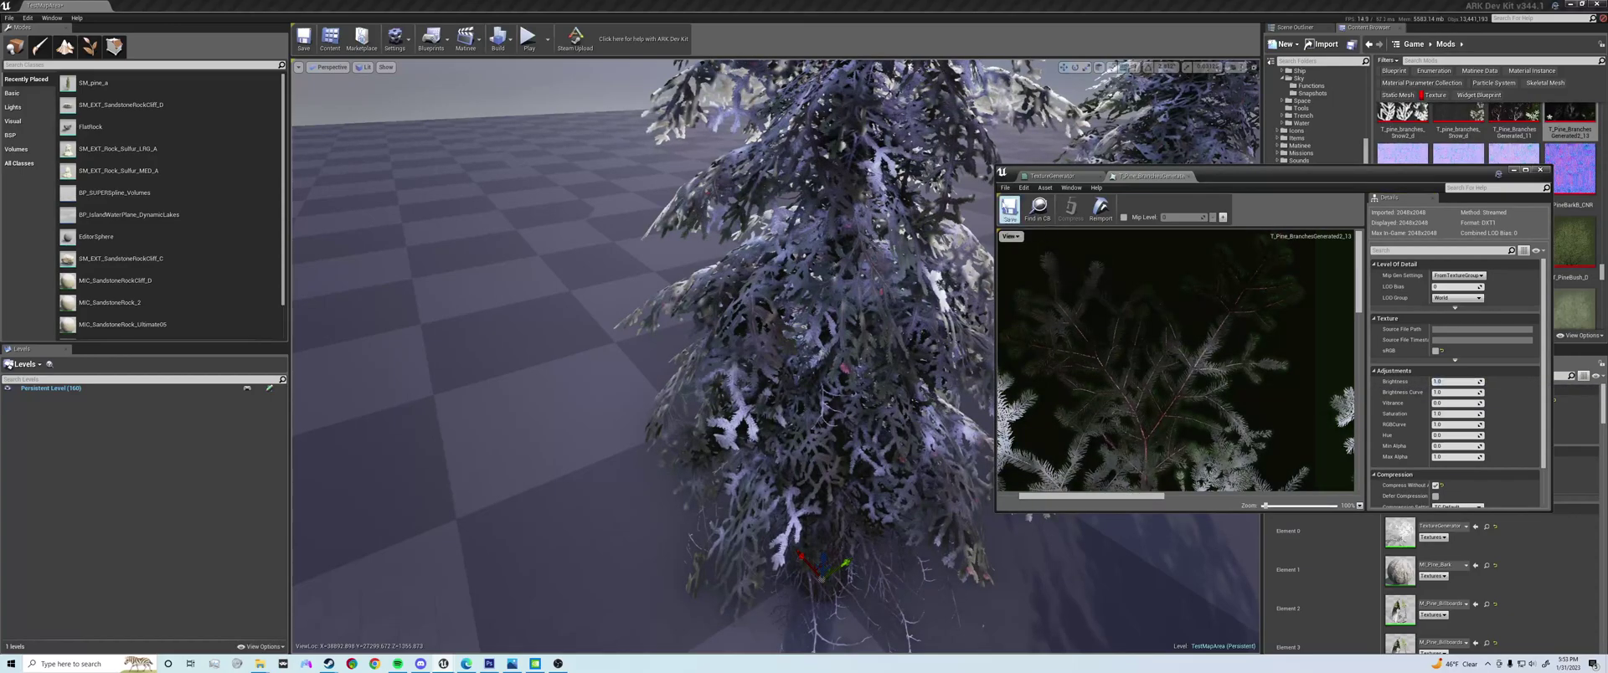
# - Examine the snow on both pines in the level viewport, close up and from farther away, in game view
pyautogui.click(1514, 171)
pyautogui.moveTo(1154, 263); pyautogui.dragTo(1154, 263, button='right')
pyautogui.press('w')
pyautogui.press('s')
pyautogui.press('s')
pyautogui.press('w')
pyautogui.moveTo(883, 316); pyautogui.dragTo(882, 316, button='right')
pyautogui.press('d')
pyautogui.press('g')
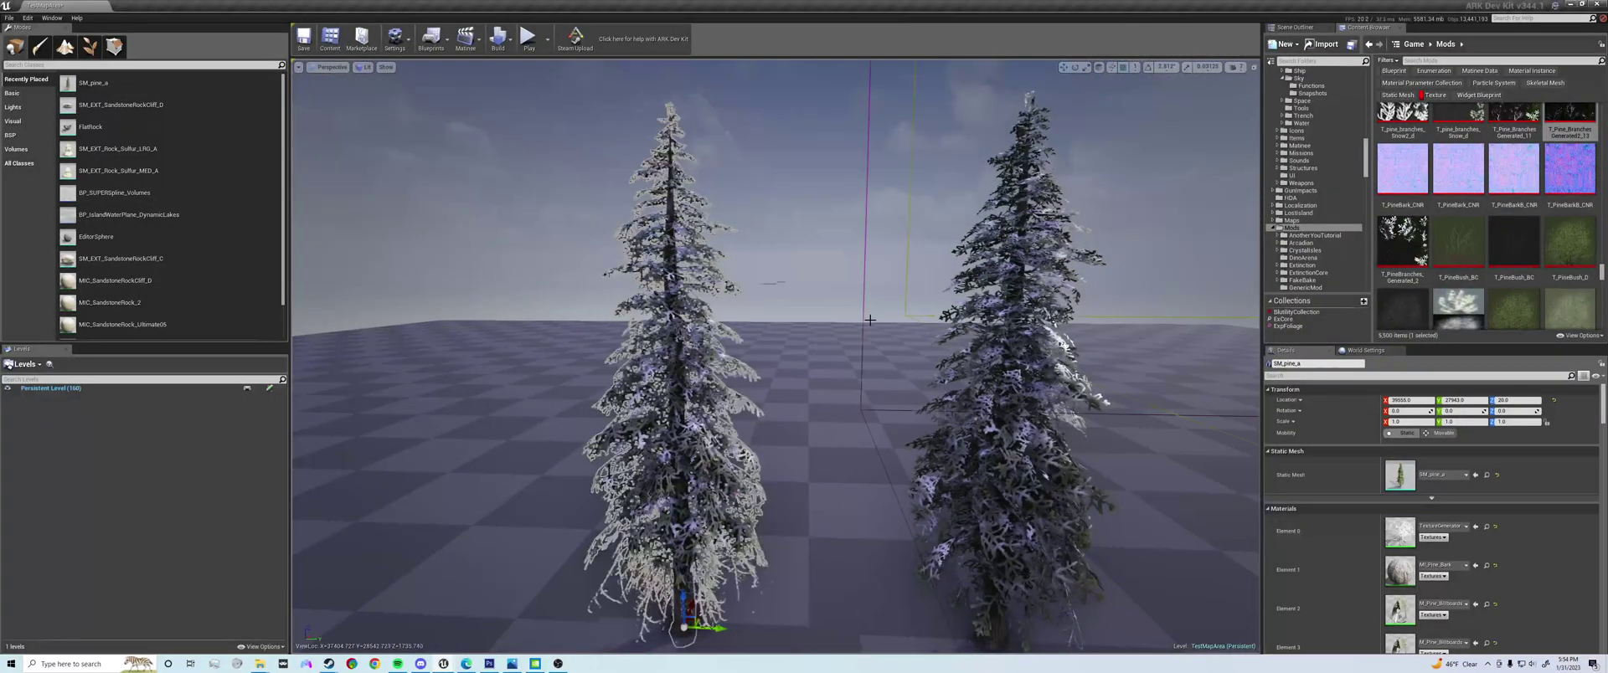
# - Check the sky actors in the level's actor list, clear the selection, and examine both pines facing the sun
pyautogui.click(1295, 27)
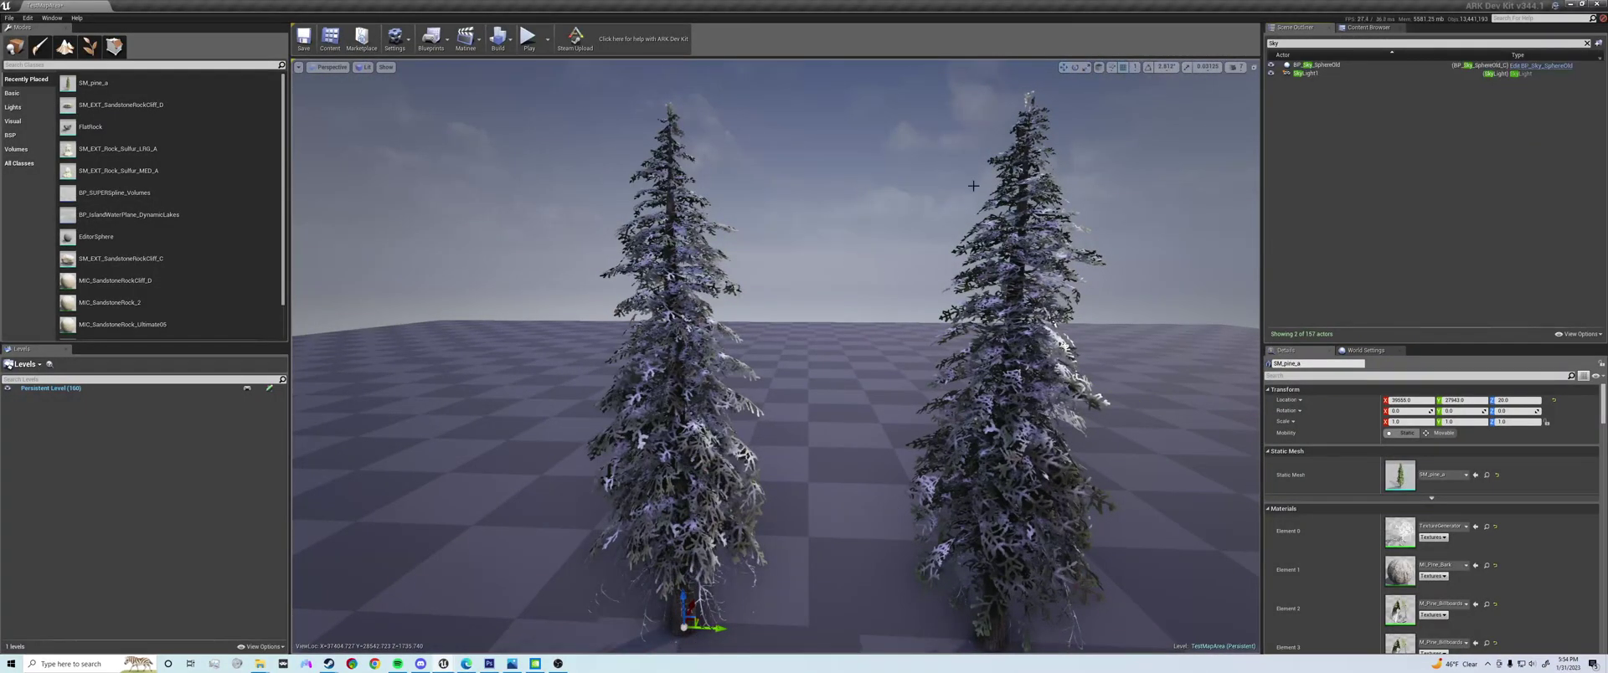
pyautogui.click(1297, 76)
pyautogui.click(1314, 118)
pyautogui.moveTo(1156, 218); pyautogui.dragTo(1156, 218, button='right')
pyautogui.press('w')
pyautogui.press('w')
pyautogui.press('w')
pyautogui.press('s')
pyautogui.press('s')
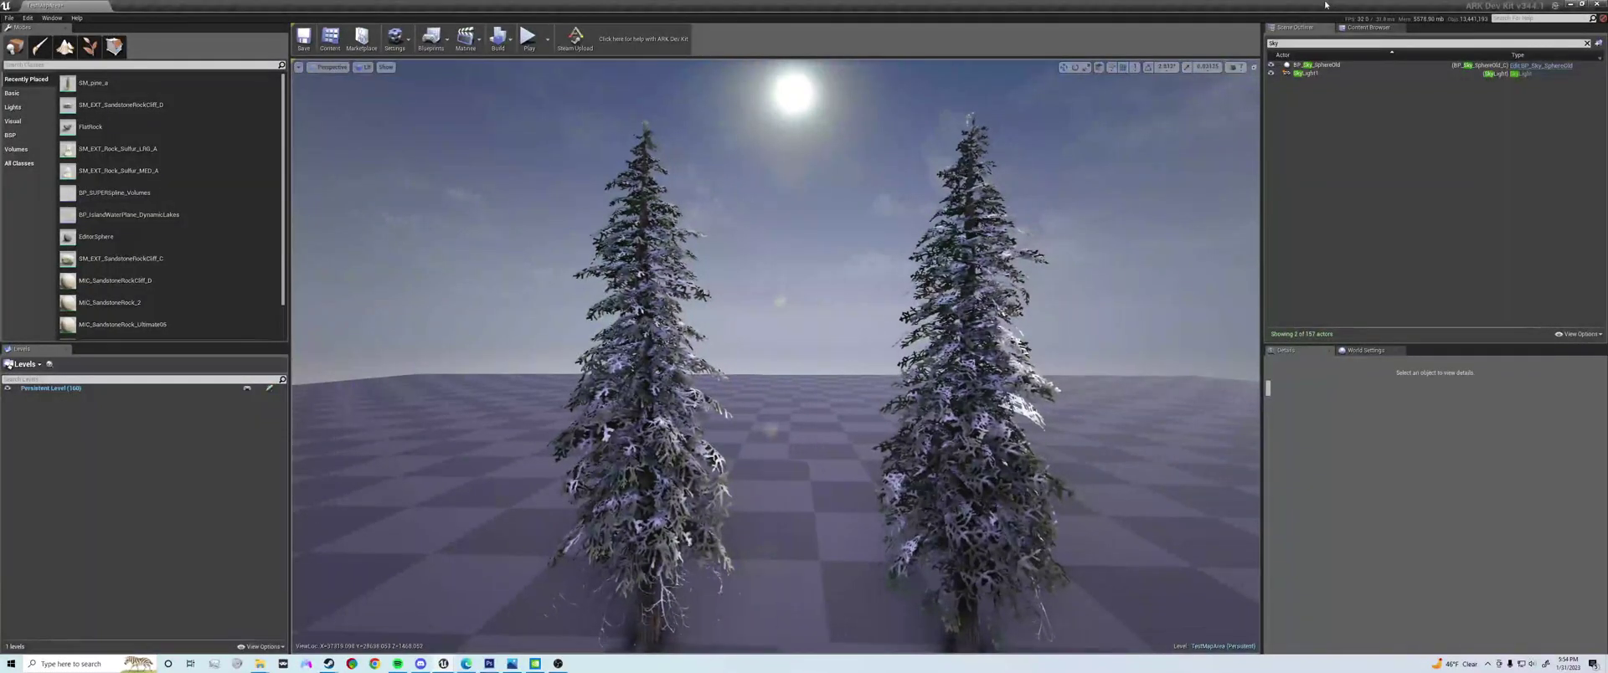
# - Remove the Texture filter from the Mods folder, reopen TextureGenerator, and show the snow Lerp node's Generate Texture option
pyautogui.click(1363, 27)
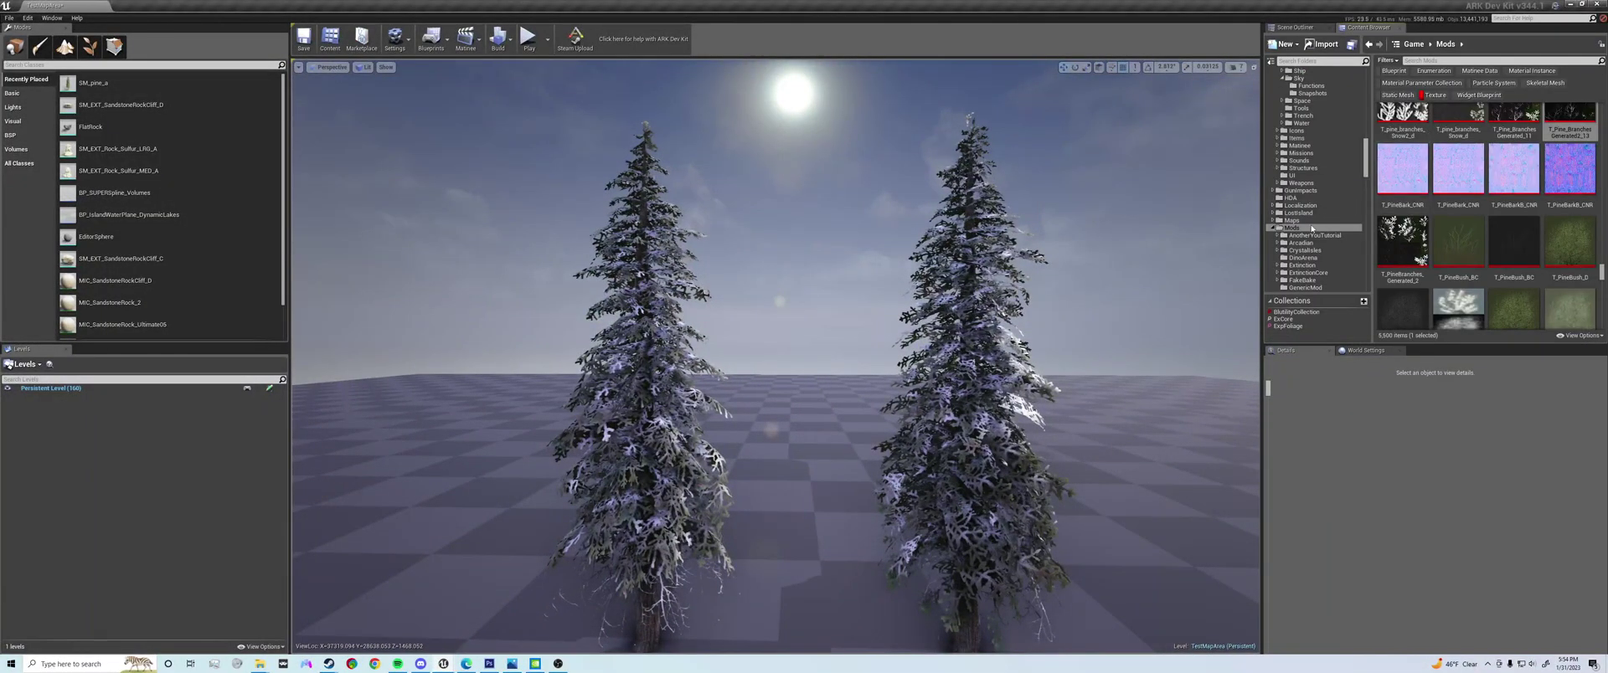
pyautogui.click(1434, 98)
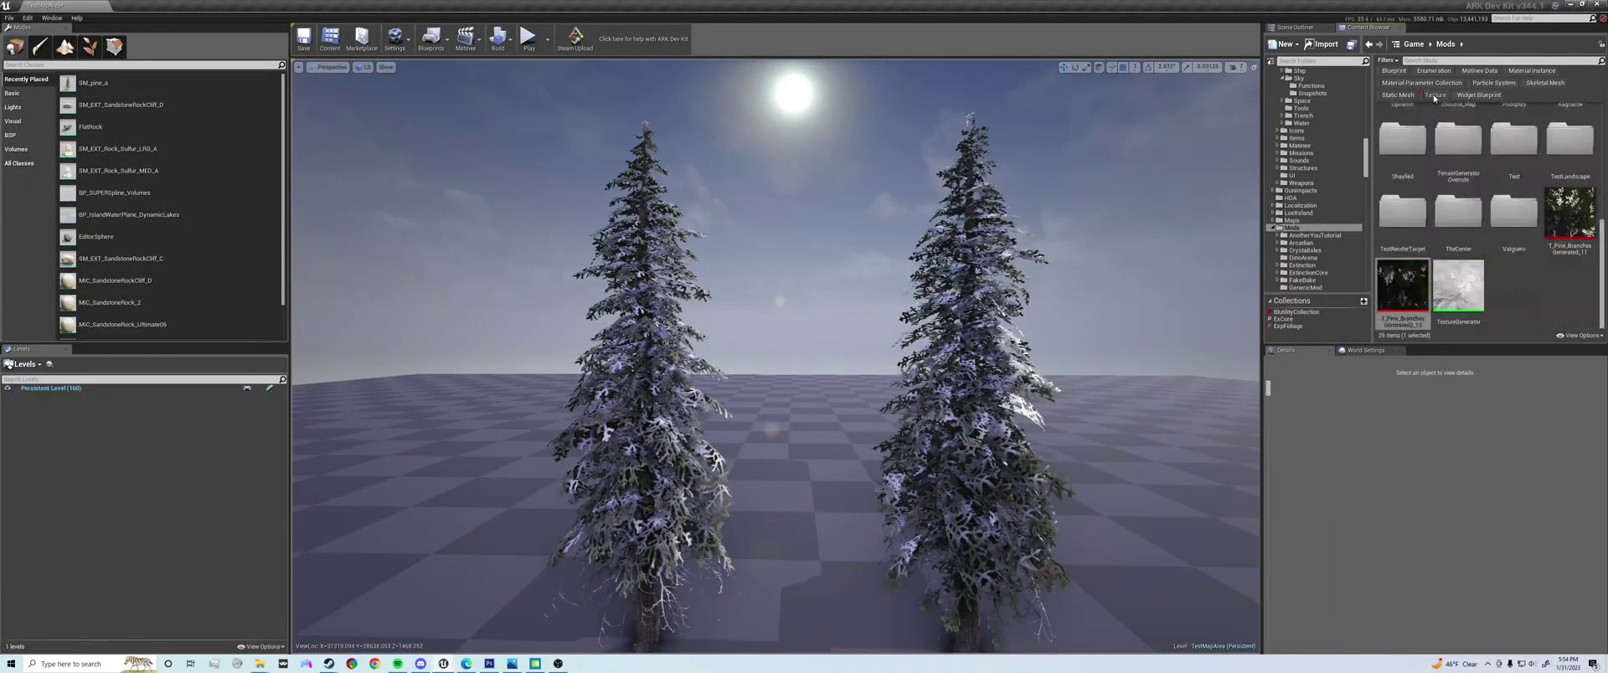
pyautogui.doubleClick(1450, 297)
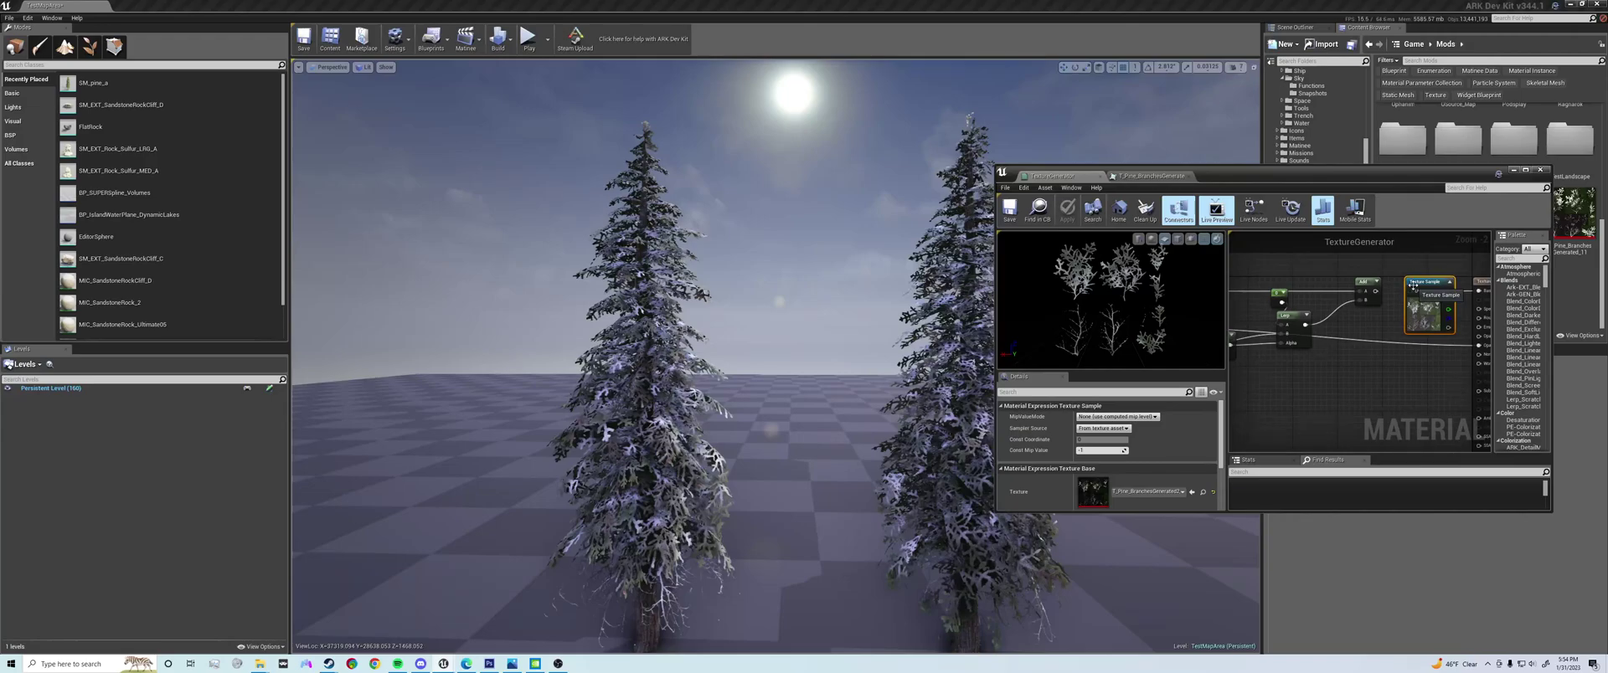
pyautogui.scroll(-3, 1364, 295)
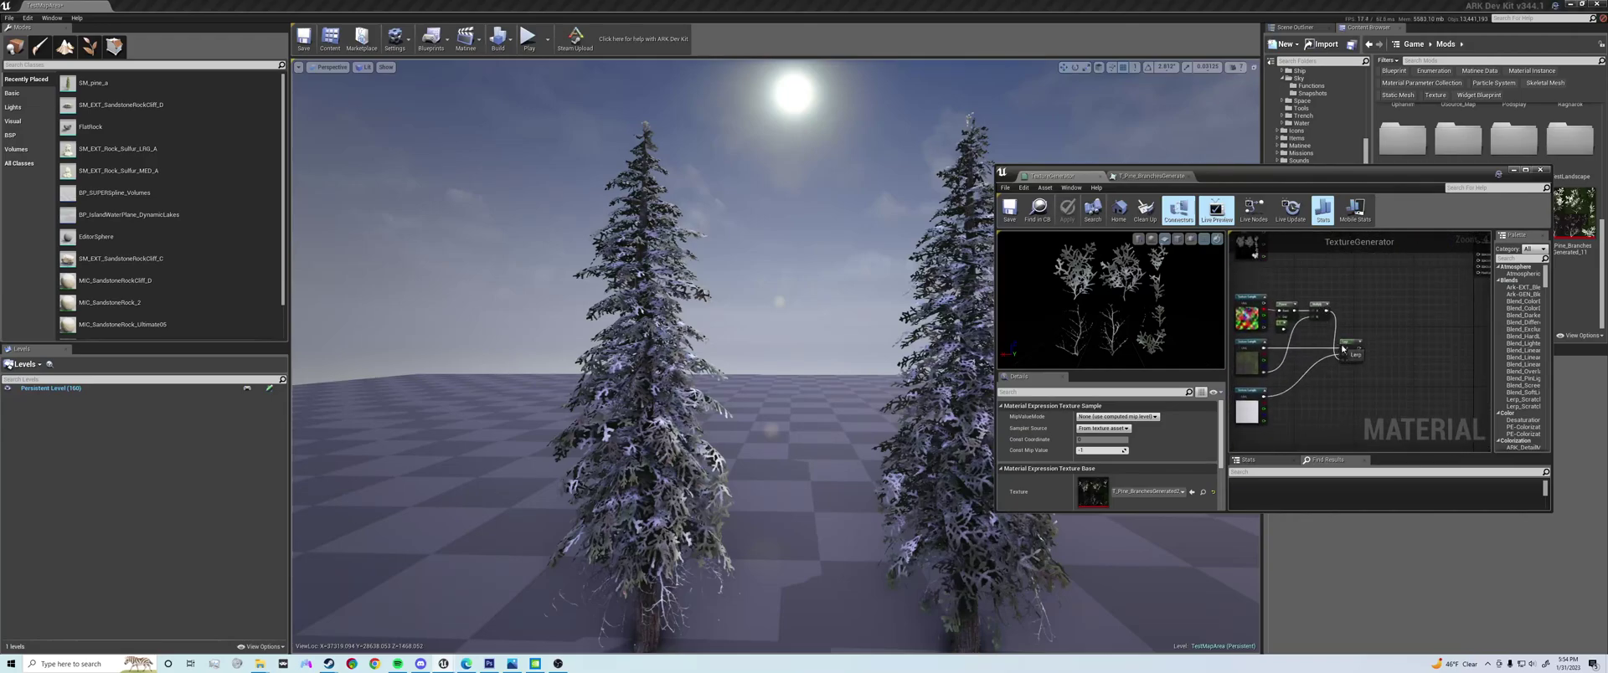
pyautogui.rightClick(1342, 348)
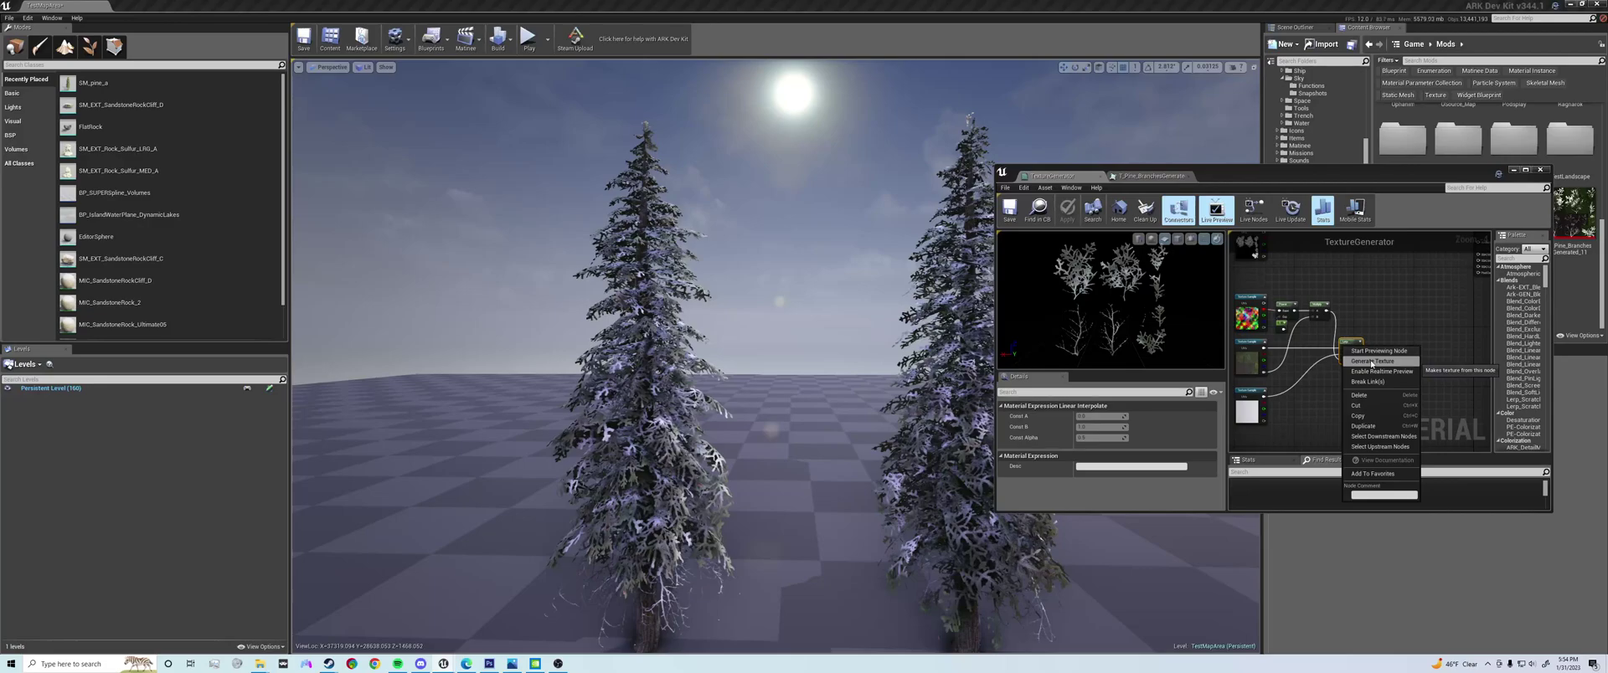
pyautogui.click(1371, 361)
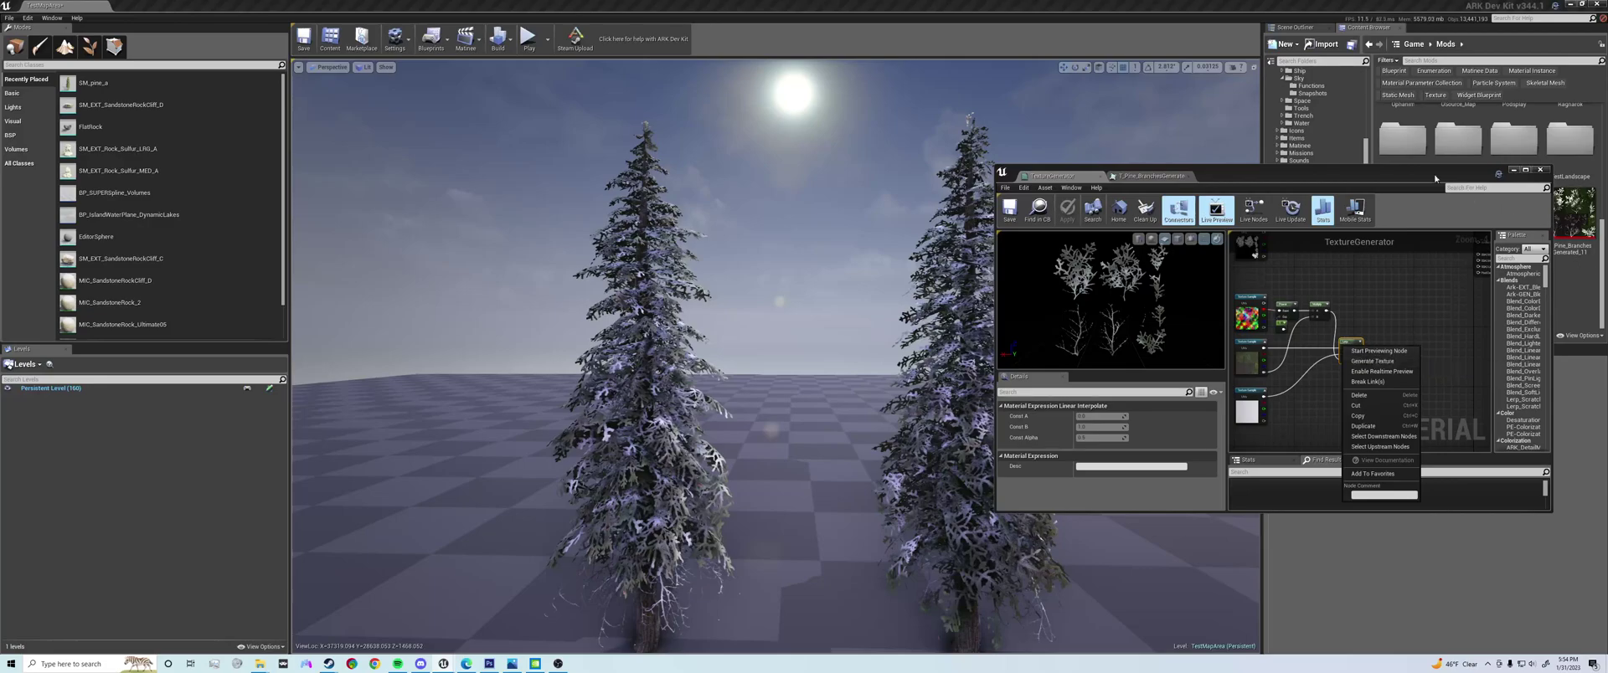
# - Create a Render Target asset named ExampleRT in the Mods folder
pyautogui.rightClick(1505, 295)
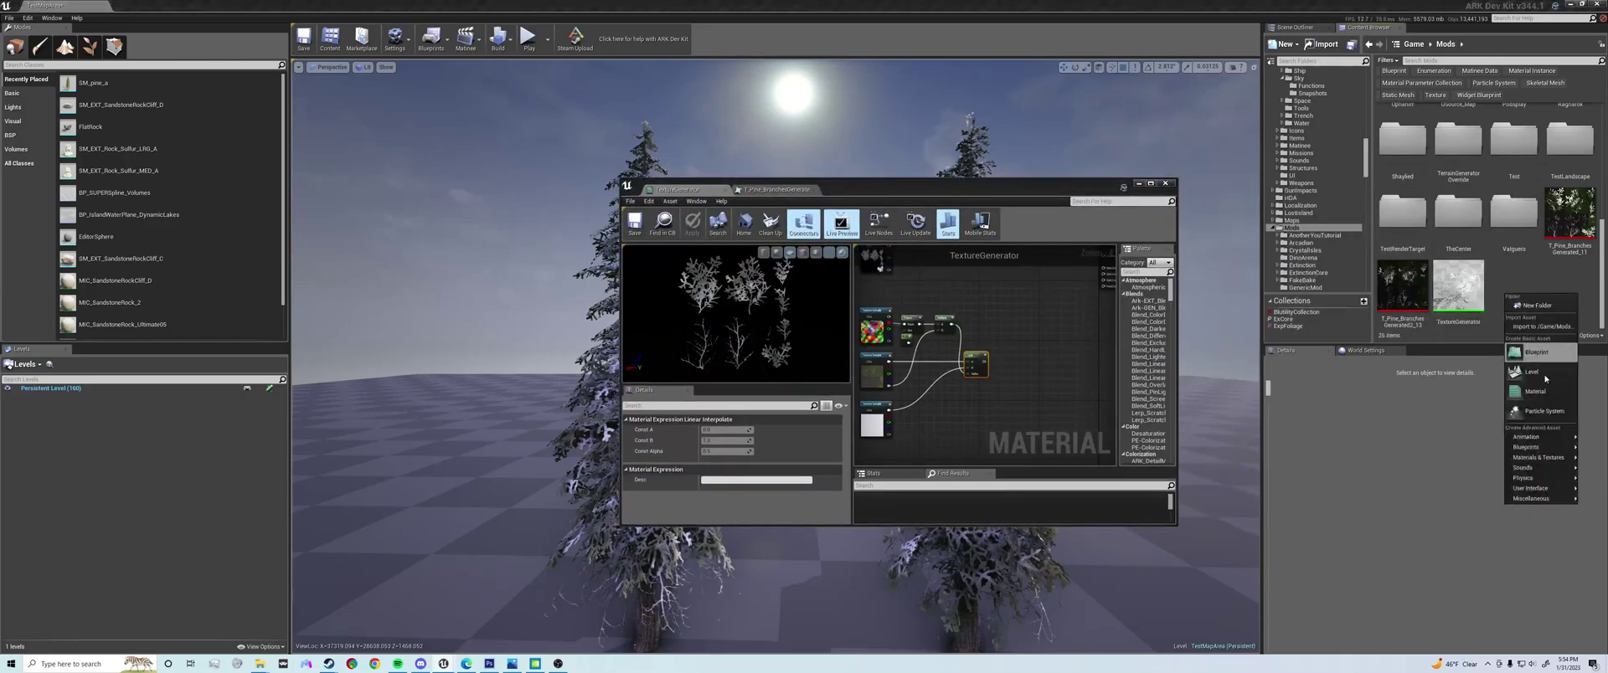
pyautogui.moveTo(1536, 459)
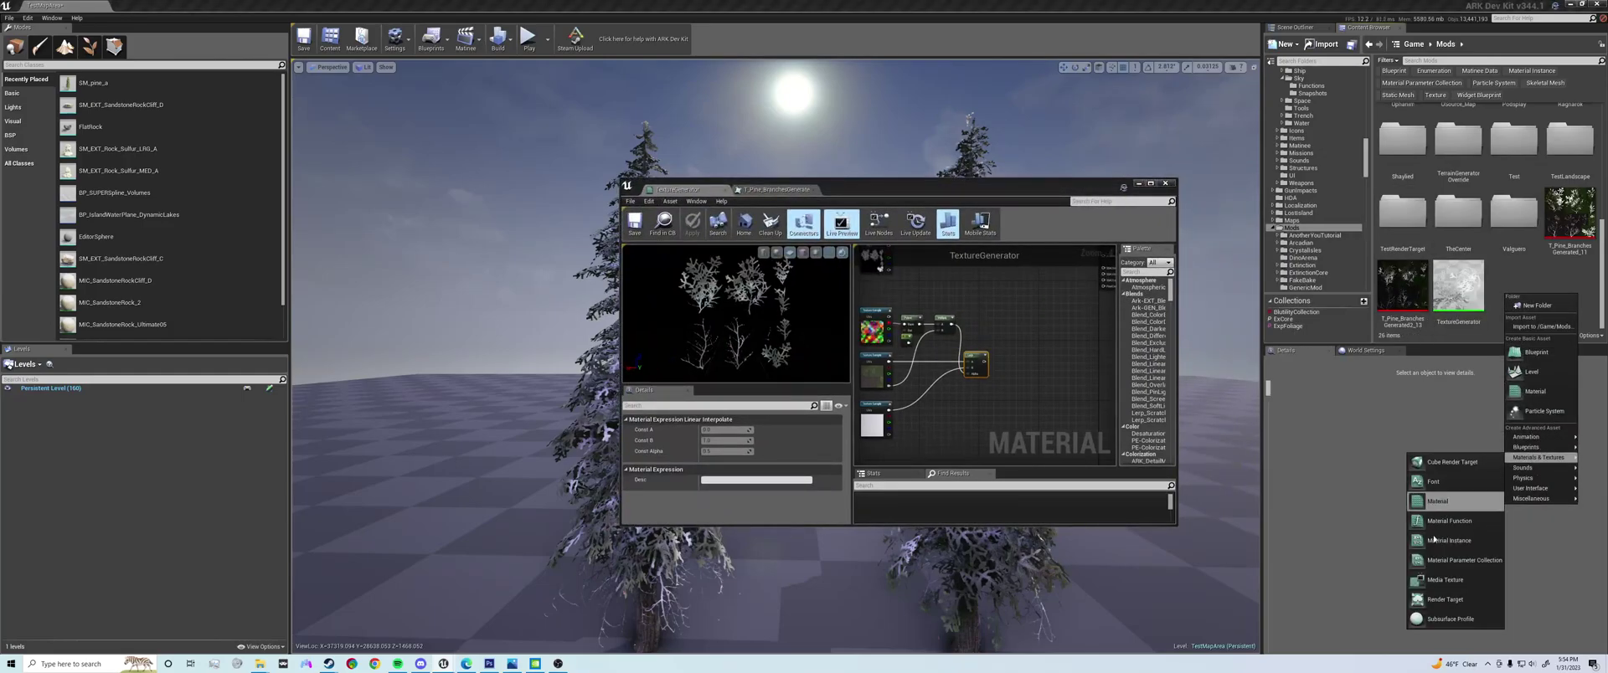
pyautogui.click(1445, 599)
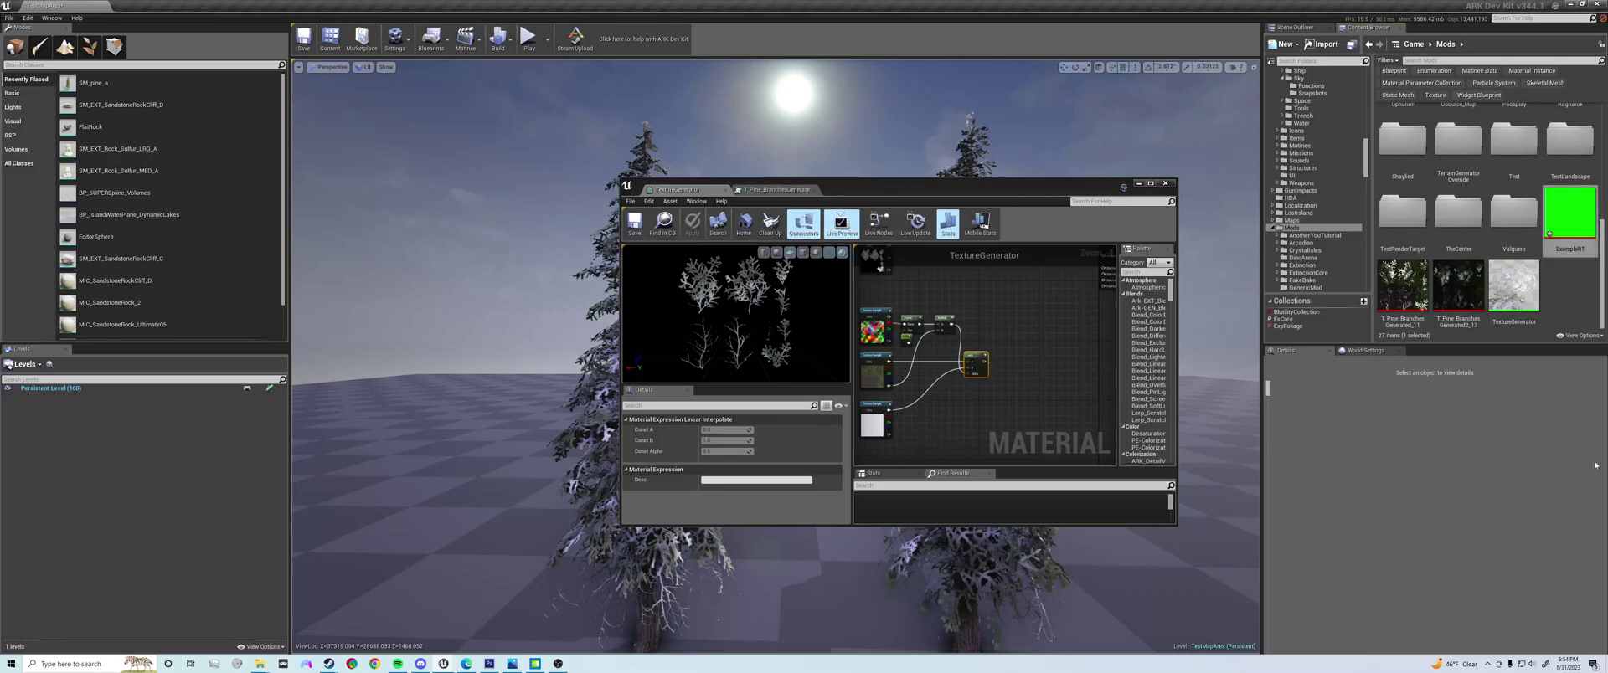
# - Compare the available actions of ExampleRT, the TextureGenerator asset, and the snow Lerp node for making a texture
pyautogui.moveTo(1567, 209)
pyautogui.rightClick(1559, 222)
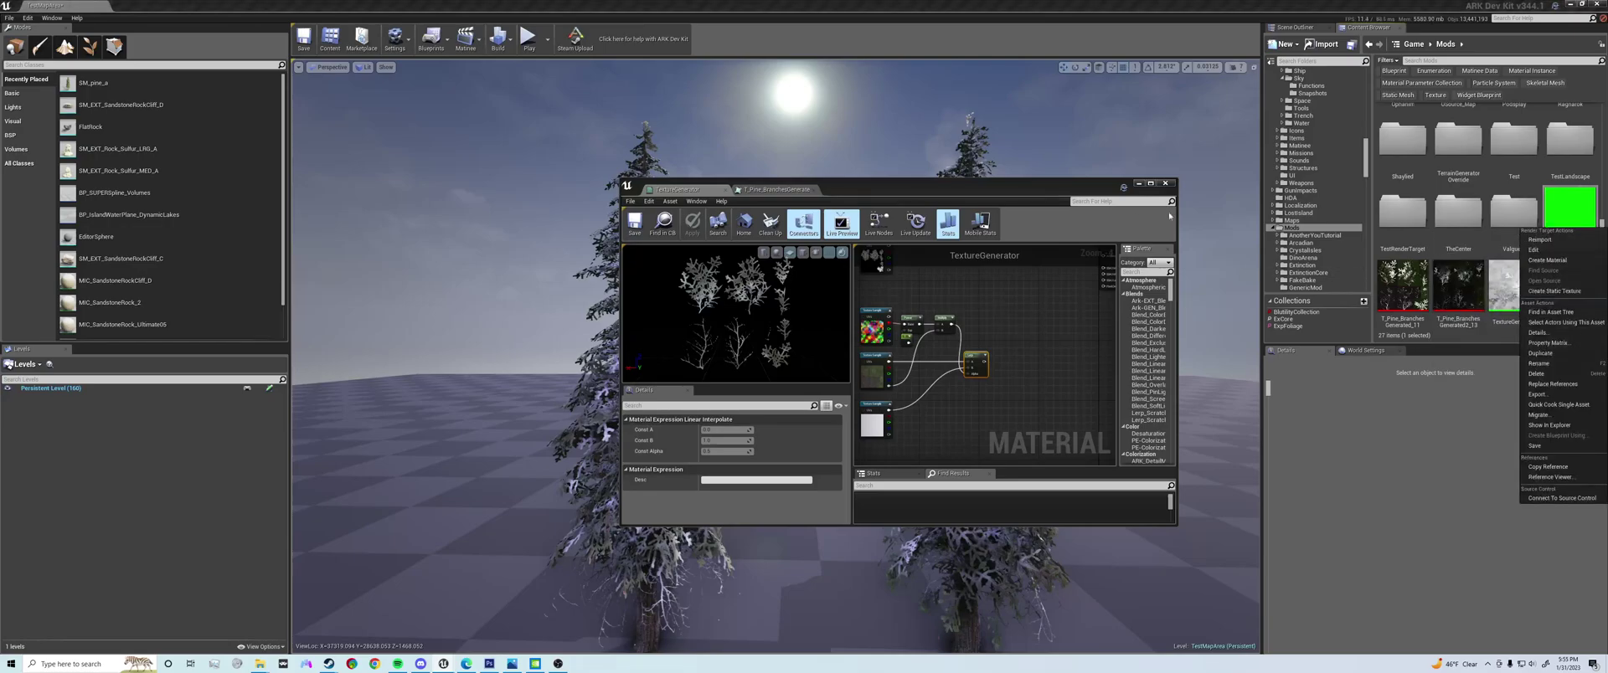
pyautogui.click(1499, 299)
pyautogui.rightClick(1499, 299)
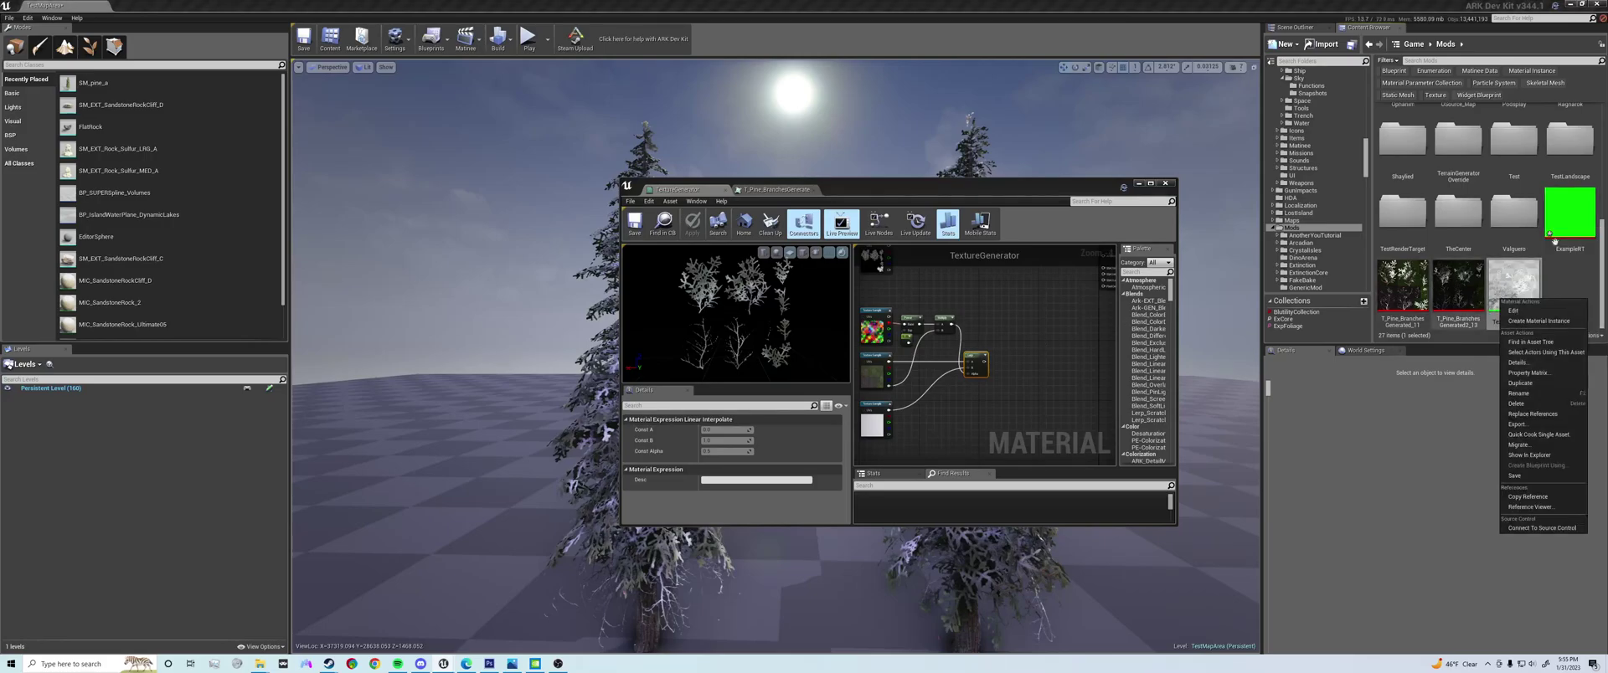
pyautogui.click(1026, 188)
pyautogui.moveTo(1026, 187); pyautogui.dragTo(994, 174)
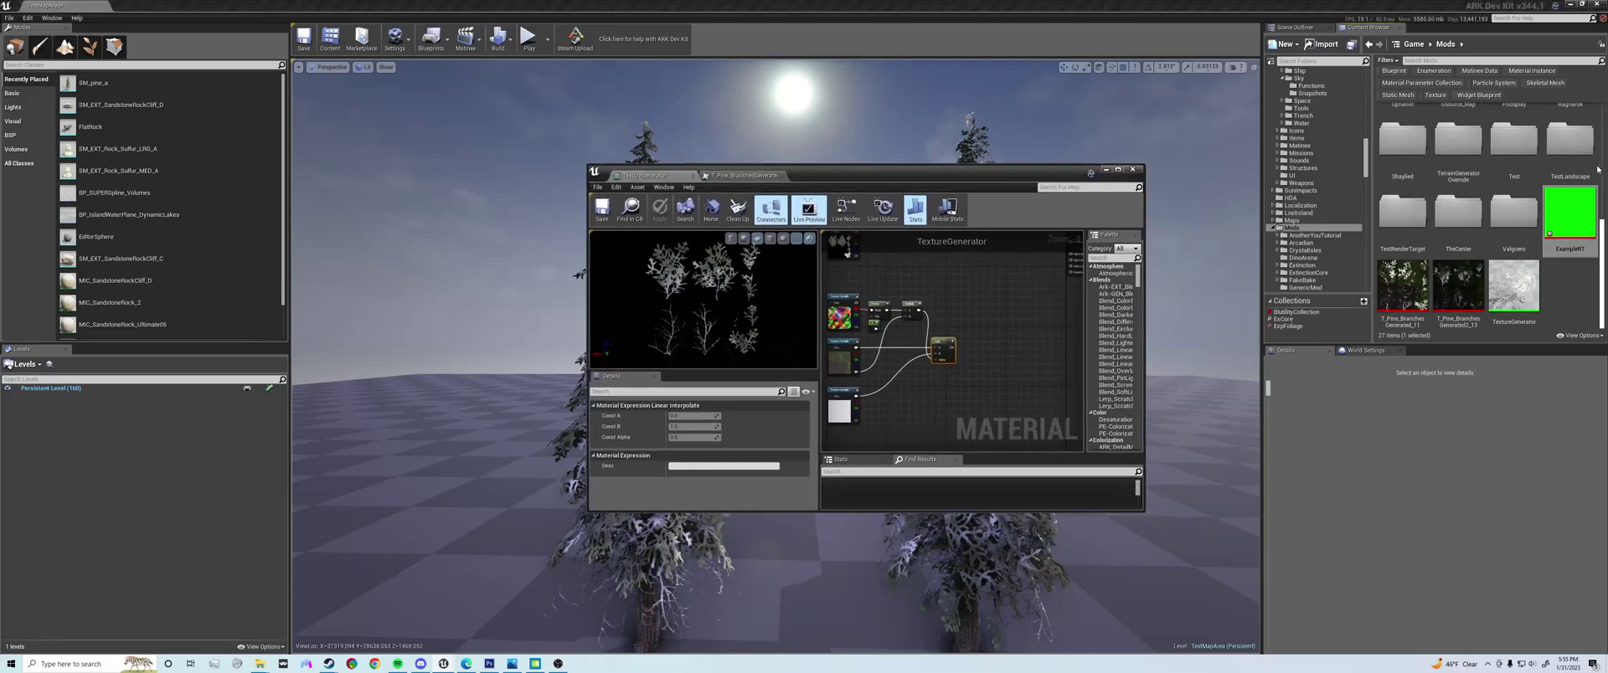
pyautogui.rightClick(1566, 209)
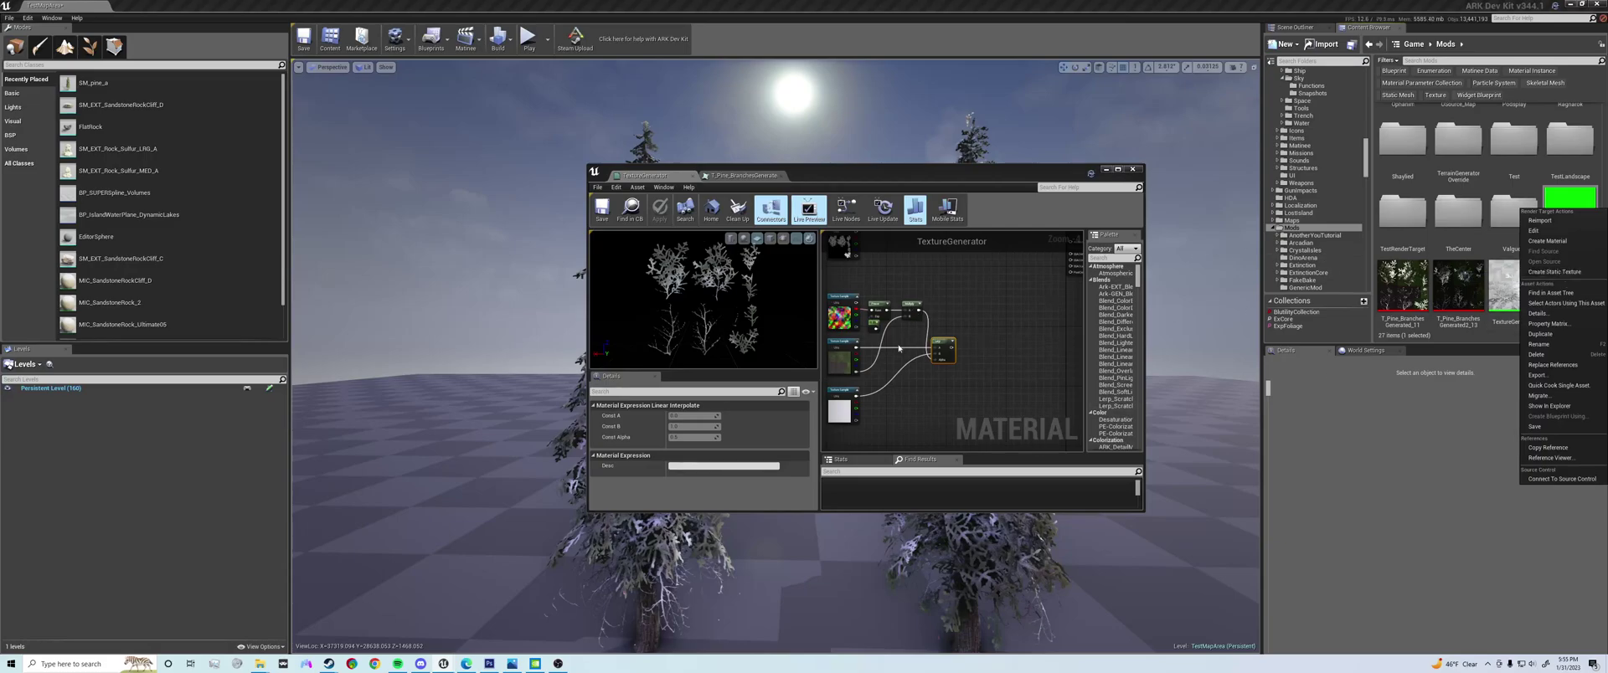
pyautogui.click(936, 347)
pyautogui.rightClick(936, 345)
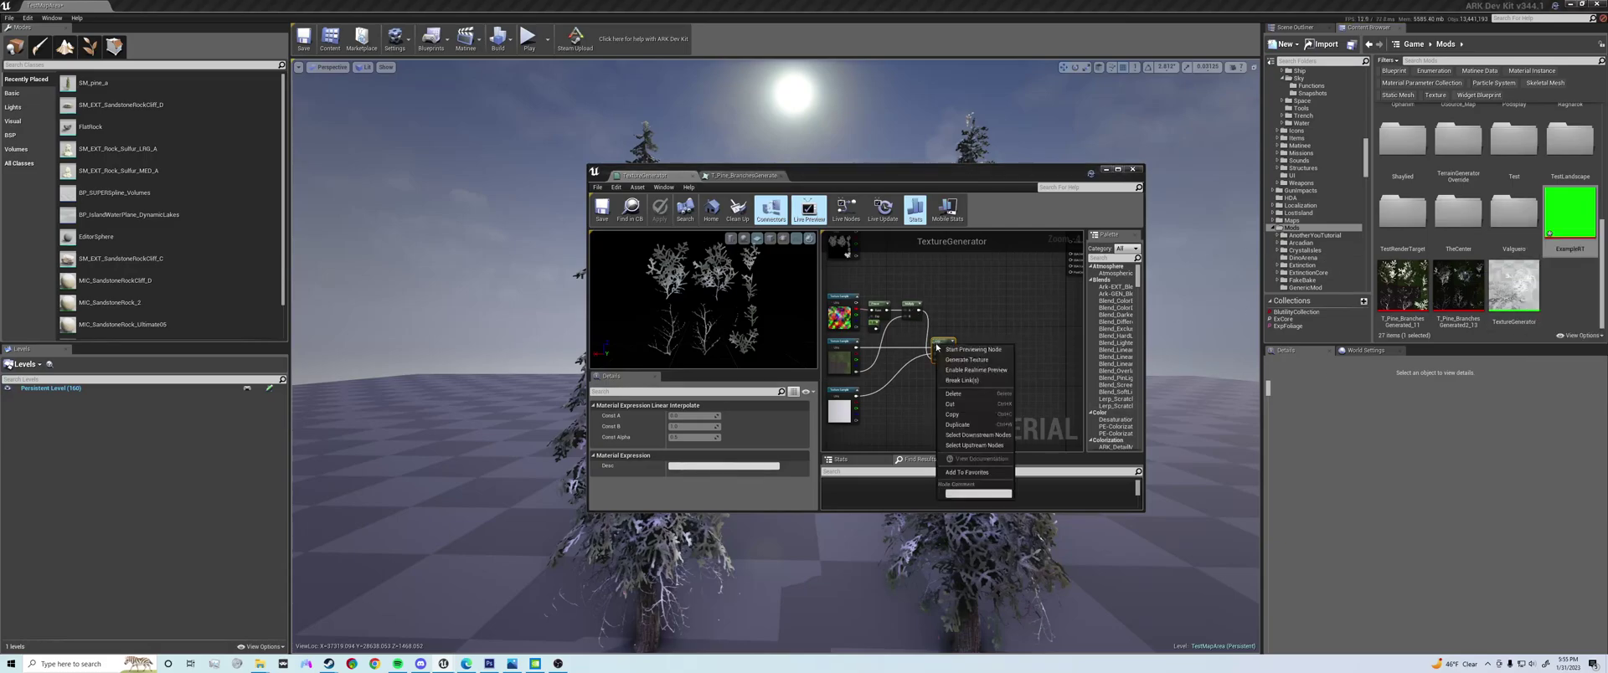
pyautogui.moveTo(923, 333); pyautogui.dragTo(925, 316, button='right')
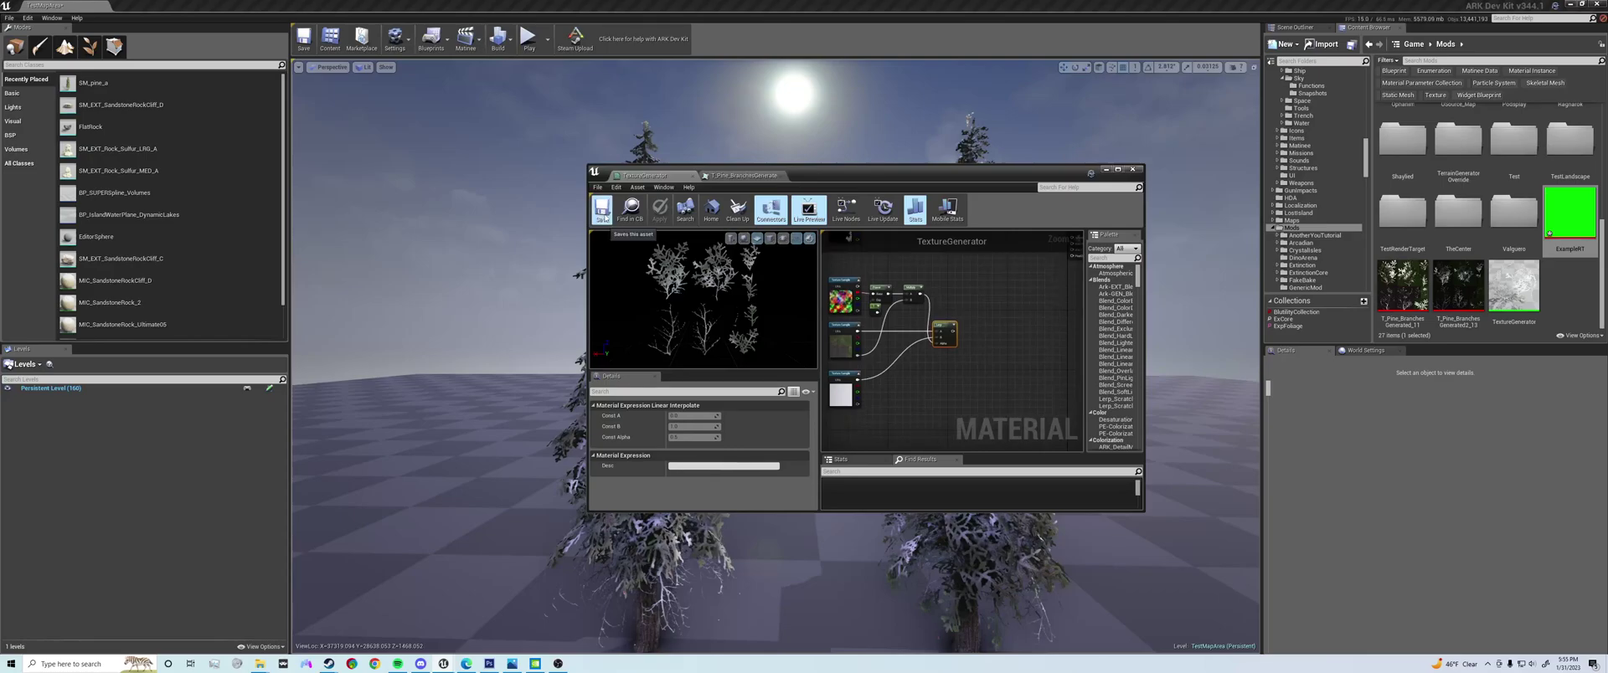
# - Save the TextureGenerator material and examine both snowy pines again in the level viewport
pyautogui.click(604, 210)
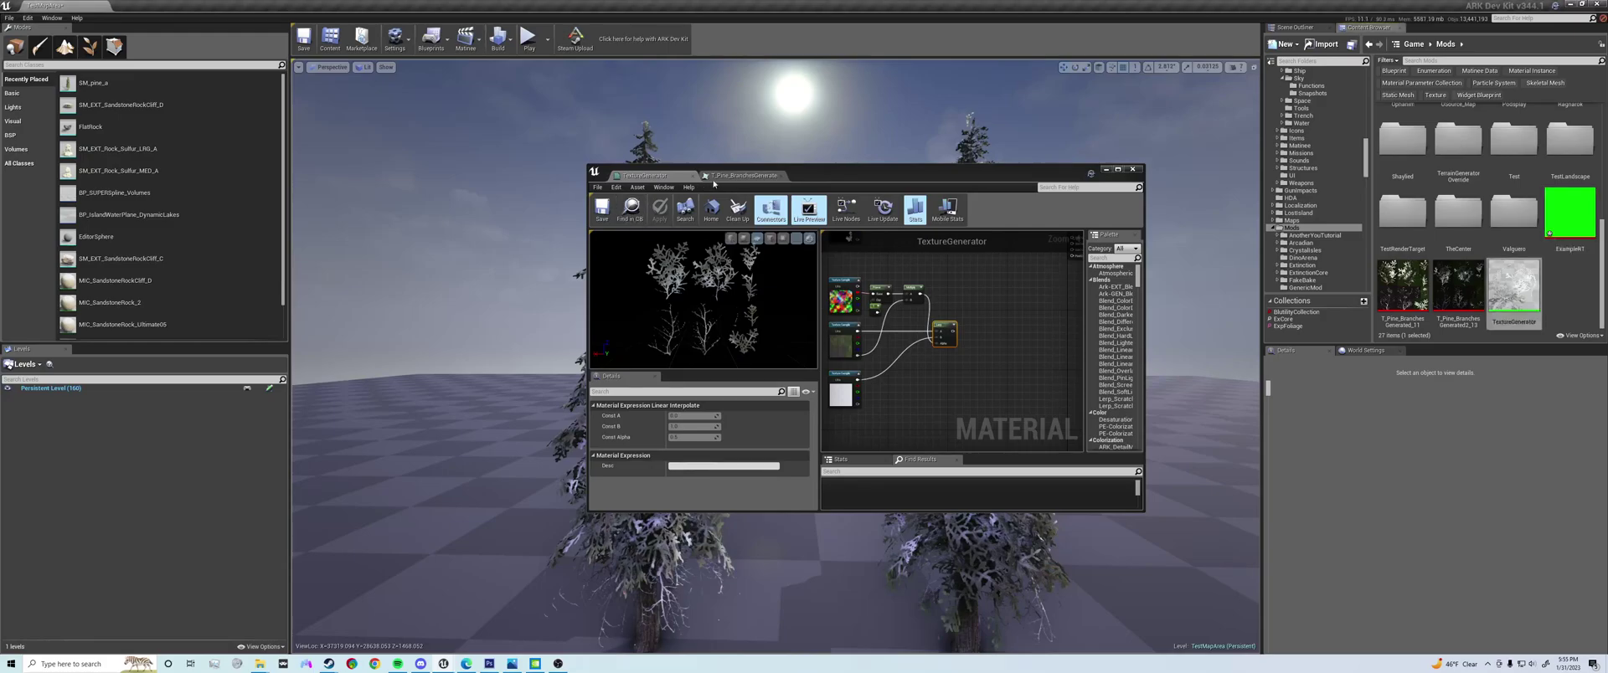
pyautogui.click(1105, 169)
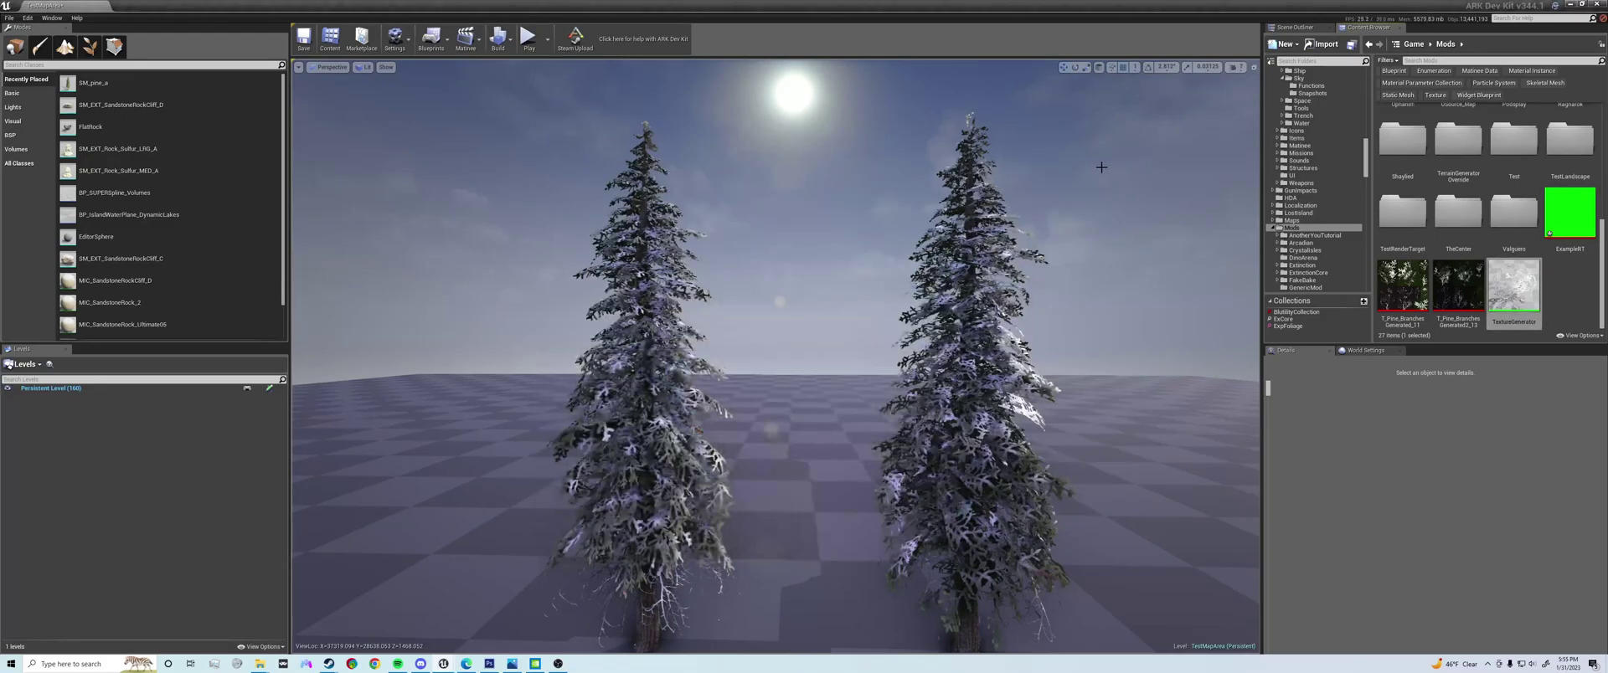
pyautogui.press('w')
pyautogui.moveTo(776, 360); pyautogui.dragTo(706, 355, button='right')
pyautogui.press('w')
pyautogui.press('s')
pyautogui.press('s')
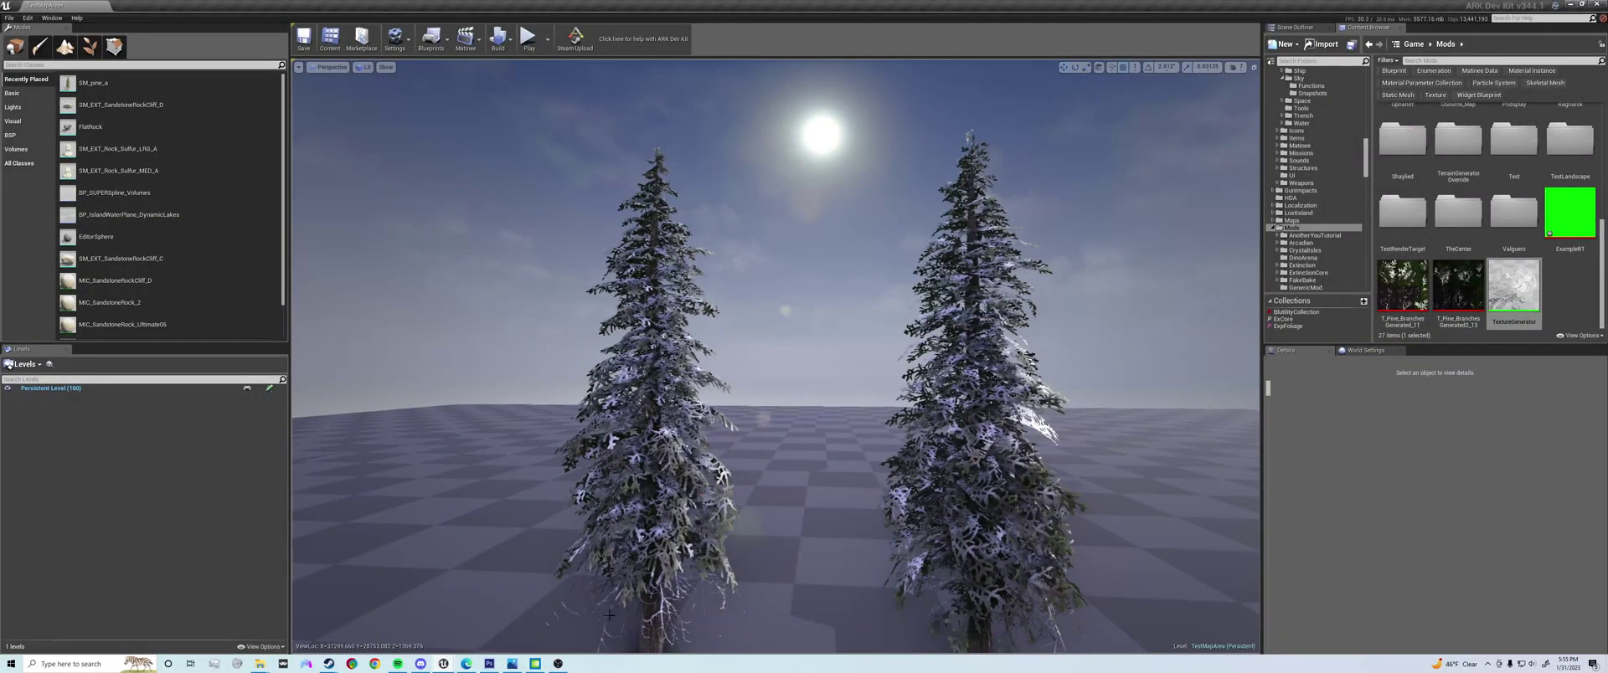